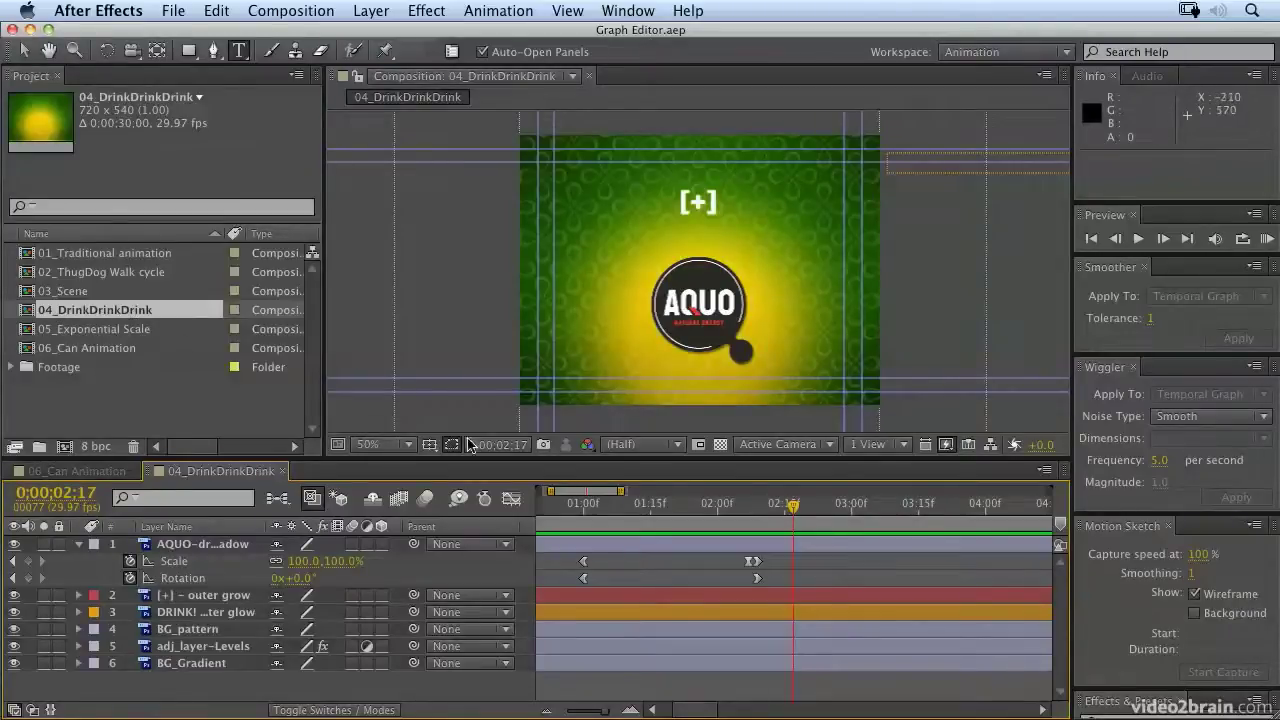
drag(637, 513, 547, 513)
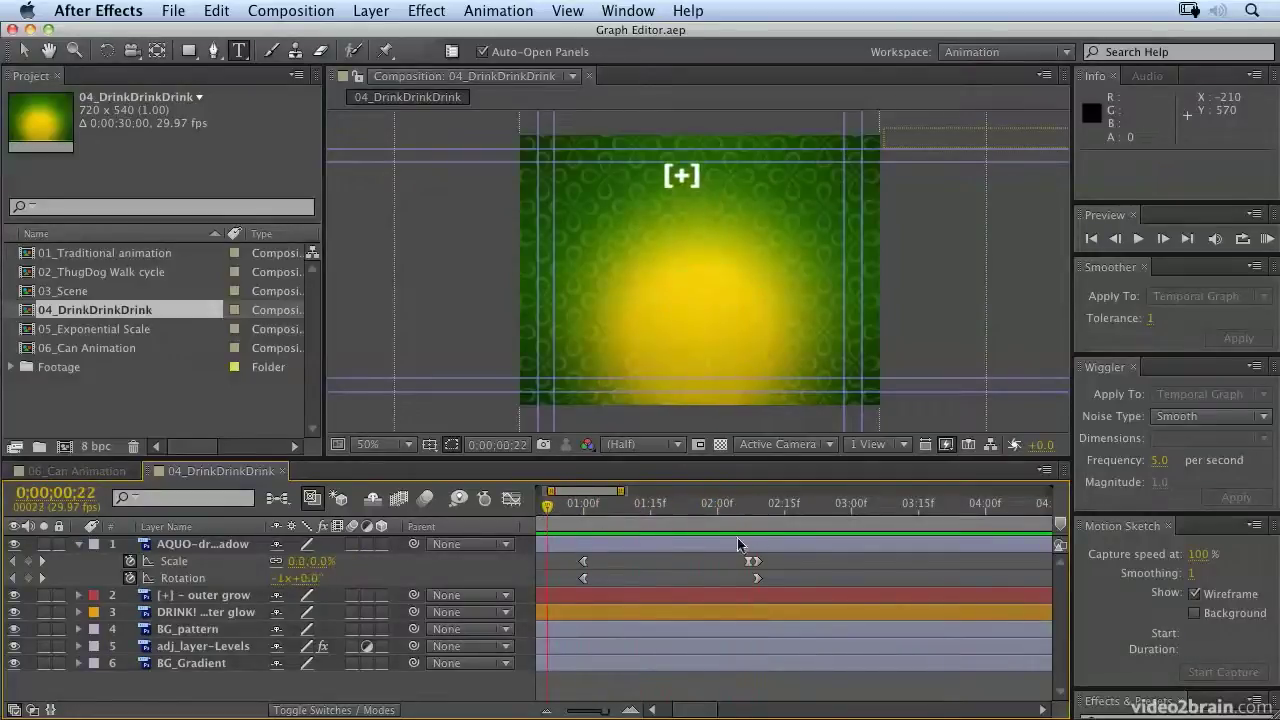
click(756, 562)
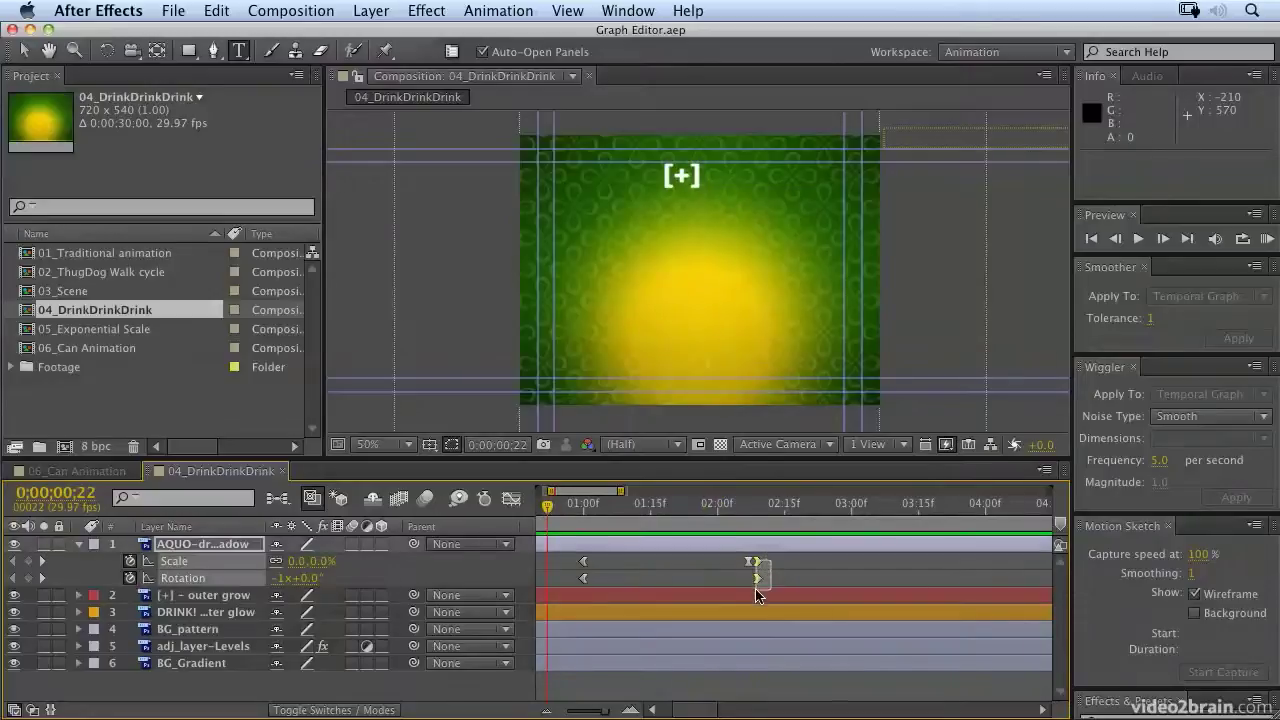
drag(756, 582, 821, 579)
key(super+z)
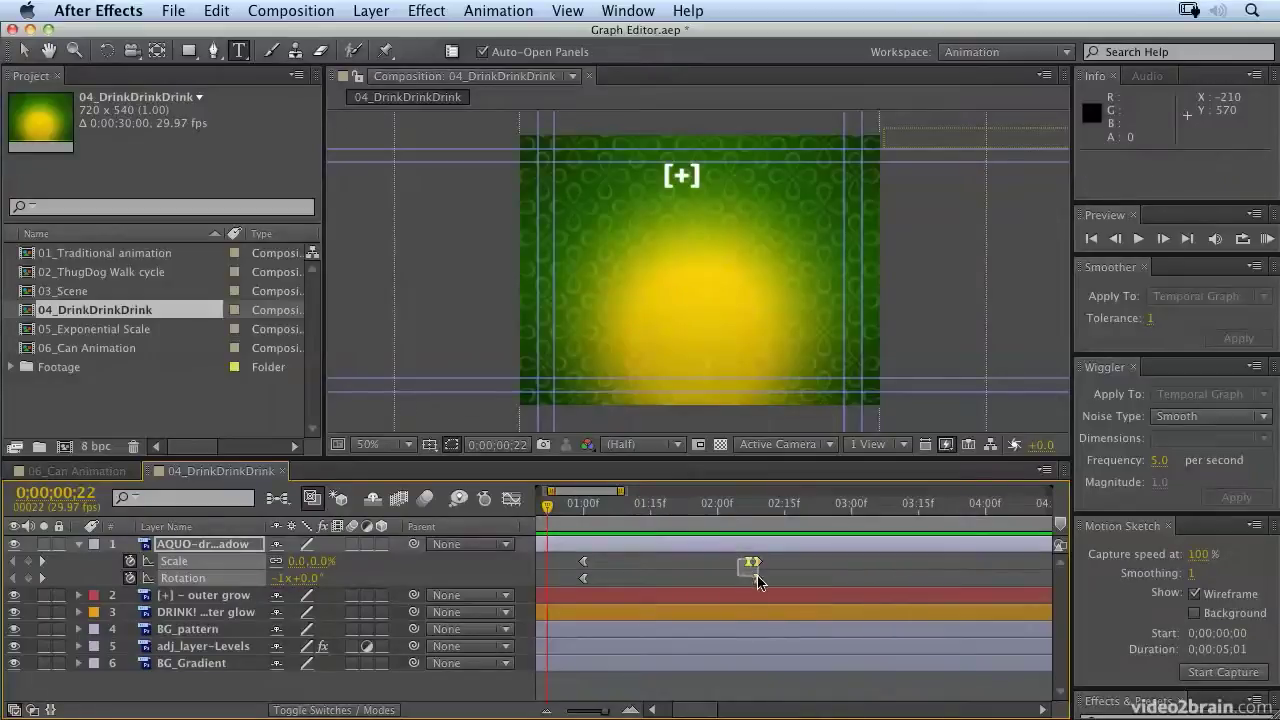
drag(757, 578, 812, 585)
key(super+z)
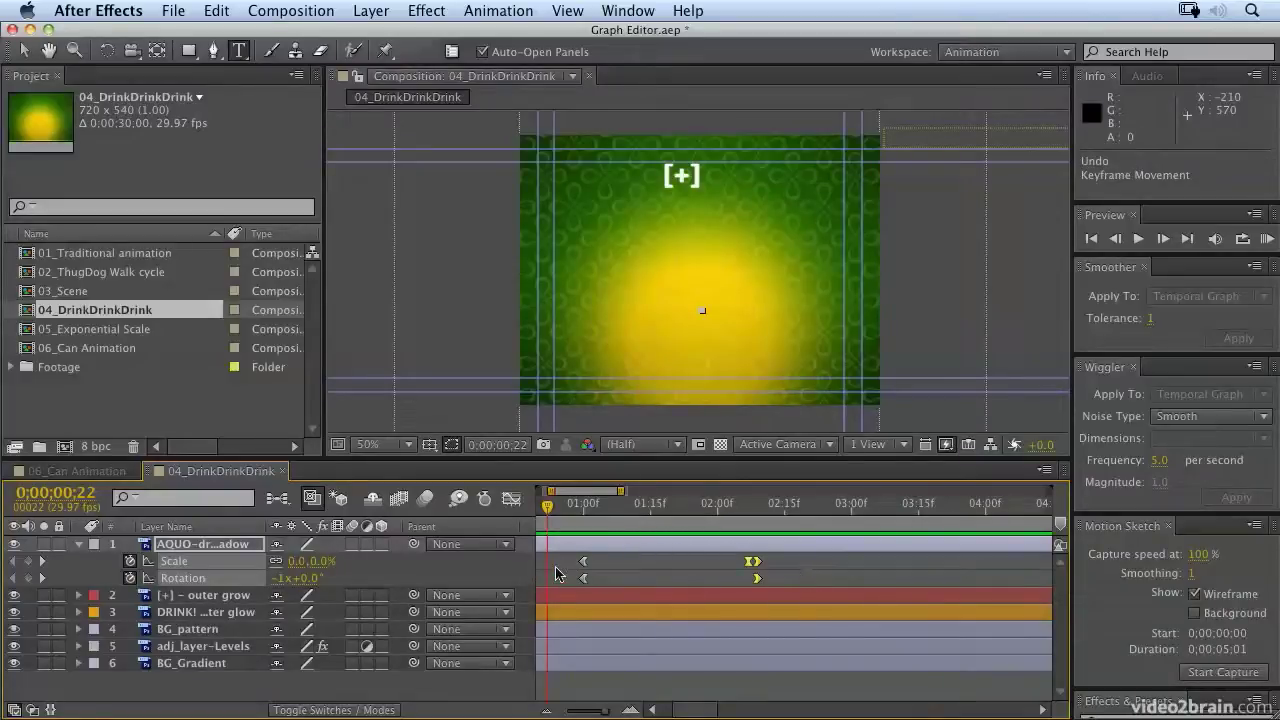
Step: Stretch all Scale and Rotation keyframes of the AQUO layer proportionally so the last ones fall at 04:00, and RAM-preview the slower animation
drag(562, 566, 985, 580)
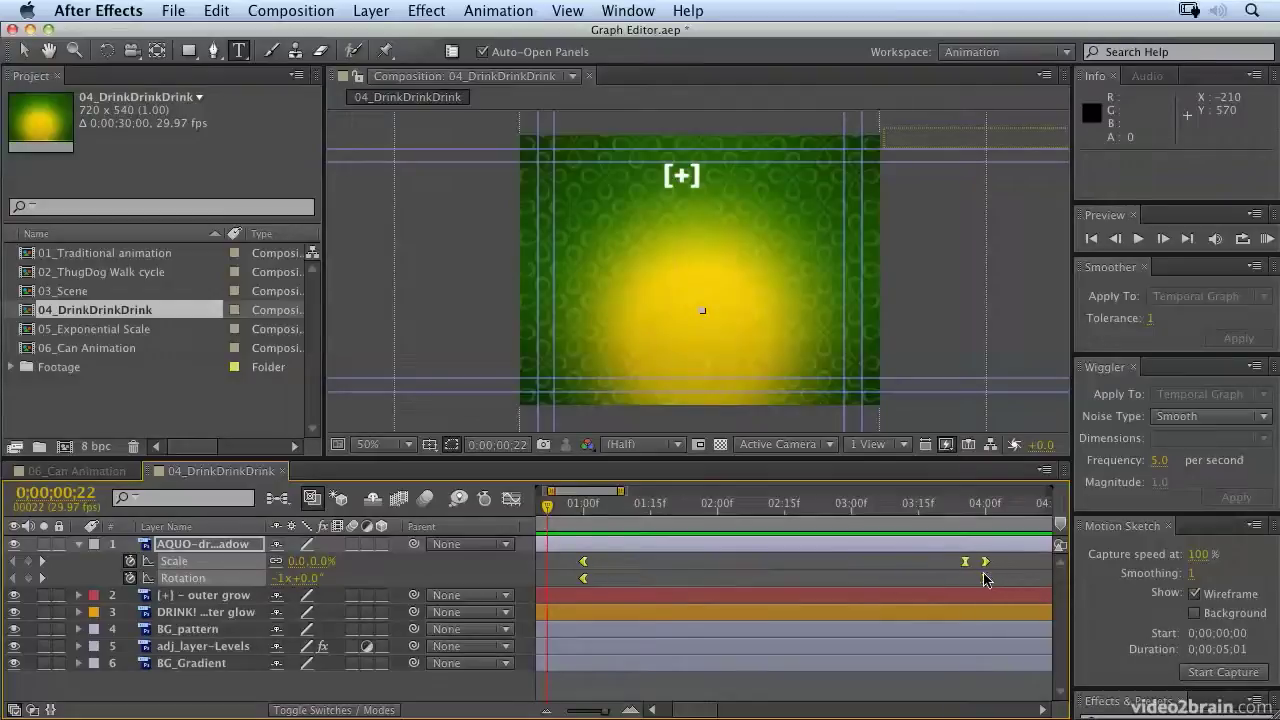
click(1267, 239)
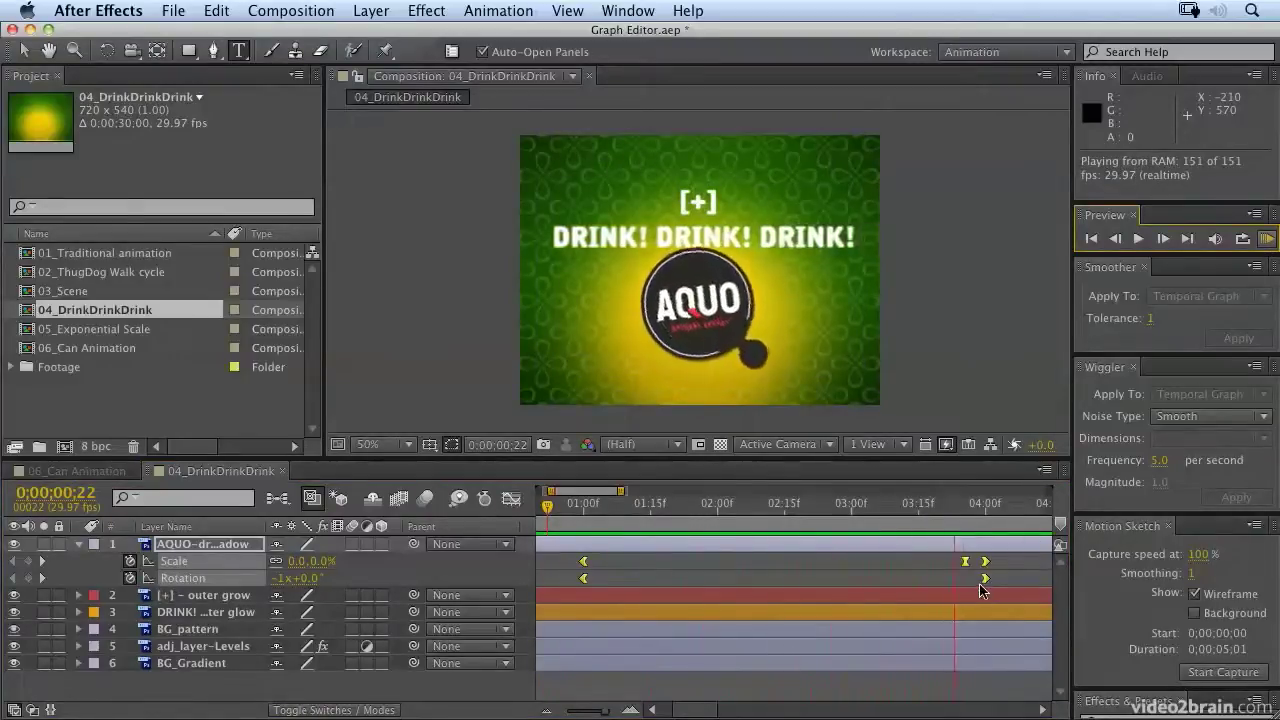
key(space)
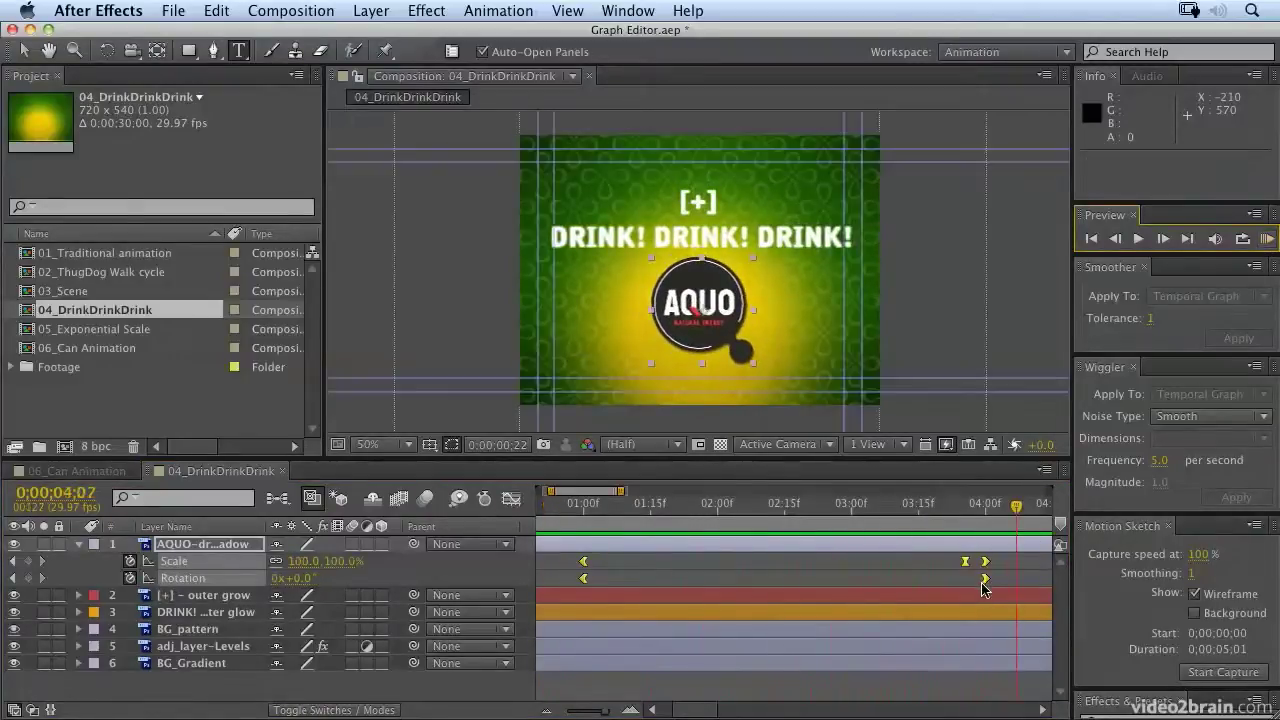
Step: In the Graph Editor, compress the AQUO layer's combined Scale and Rotation keyframes to end at 02:00, and RAM-preview the animation
click(512, 499)
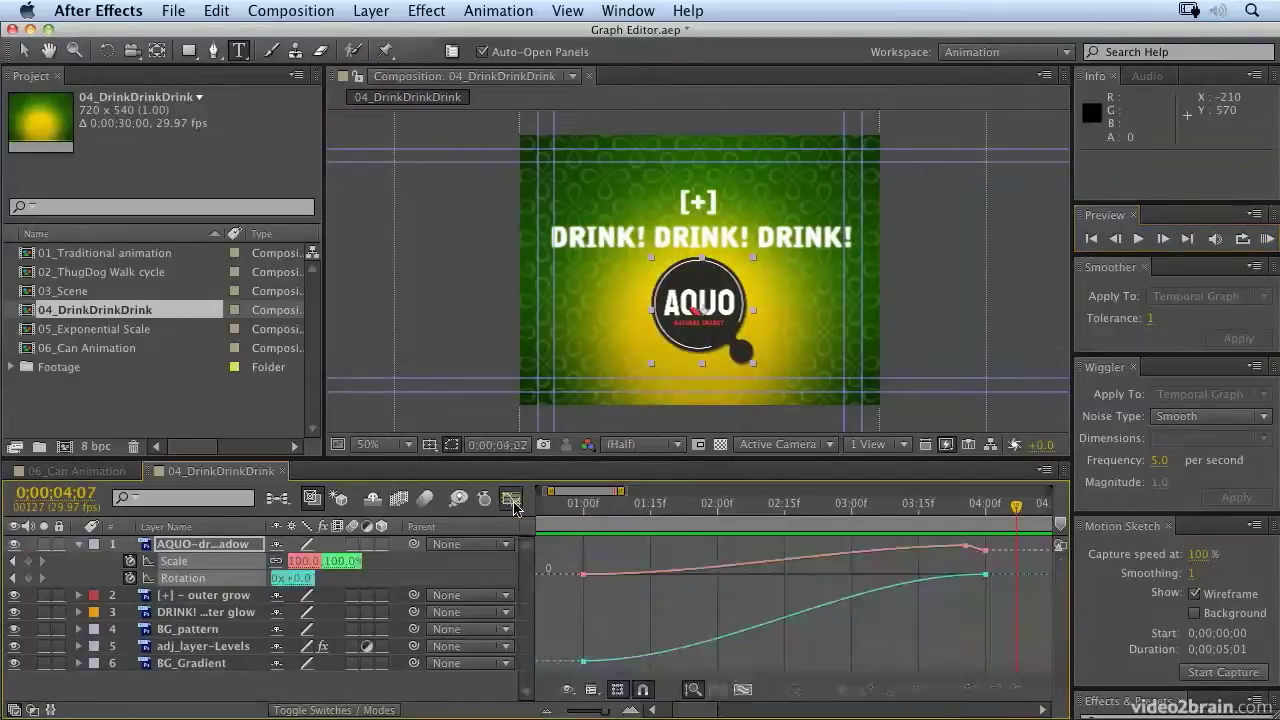
click(177, 562)
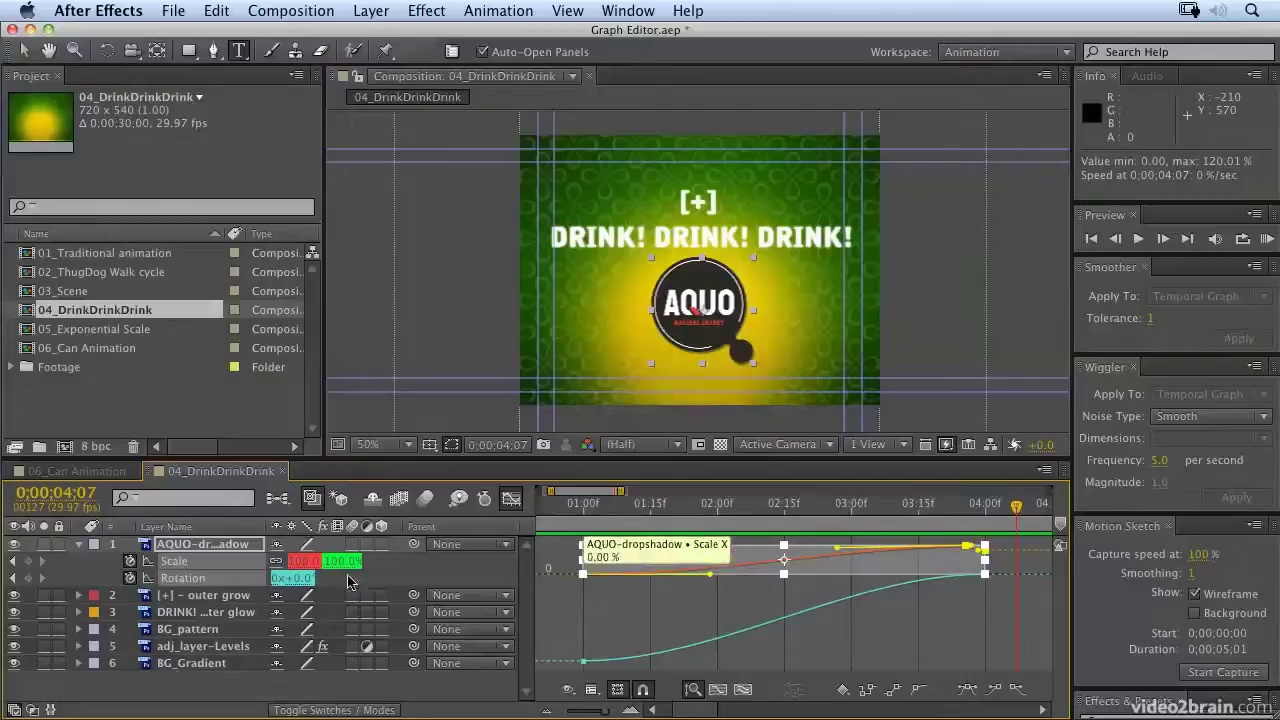
shift+click(188, 580)
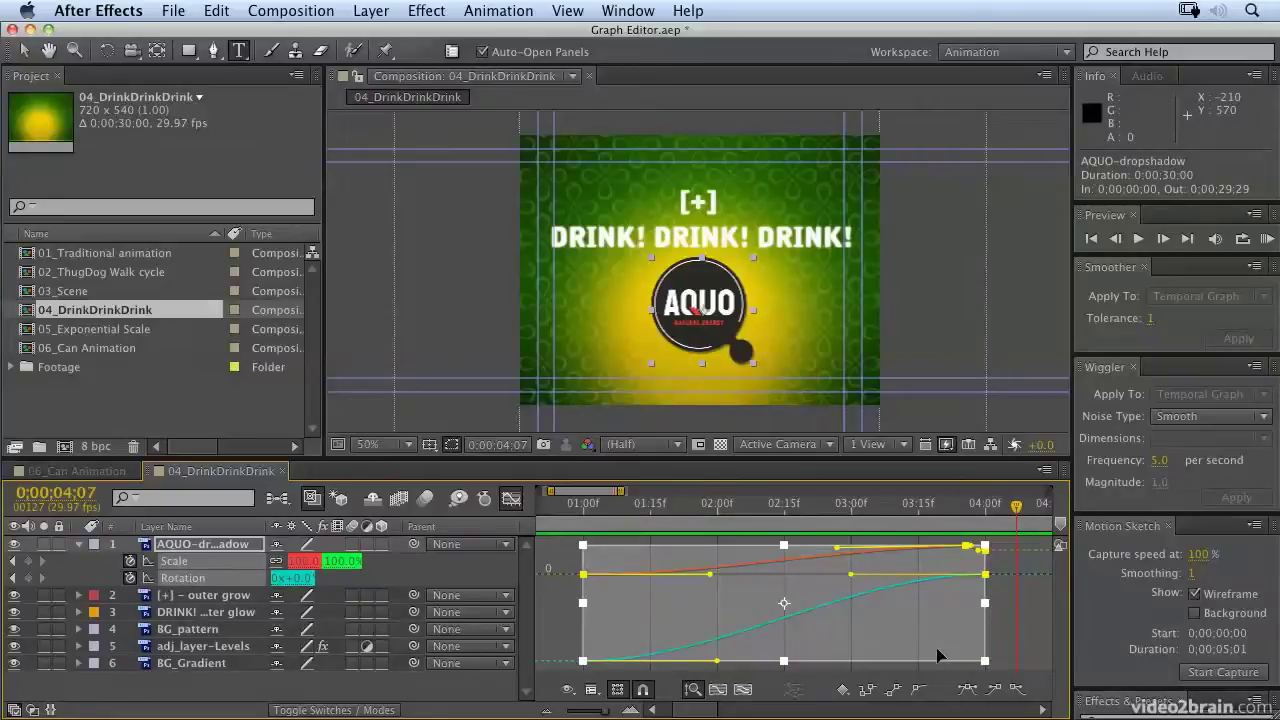
drag(983, 607, 716, 612)
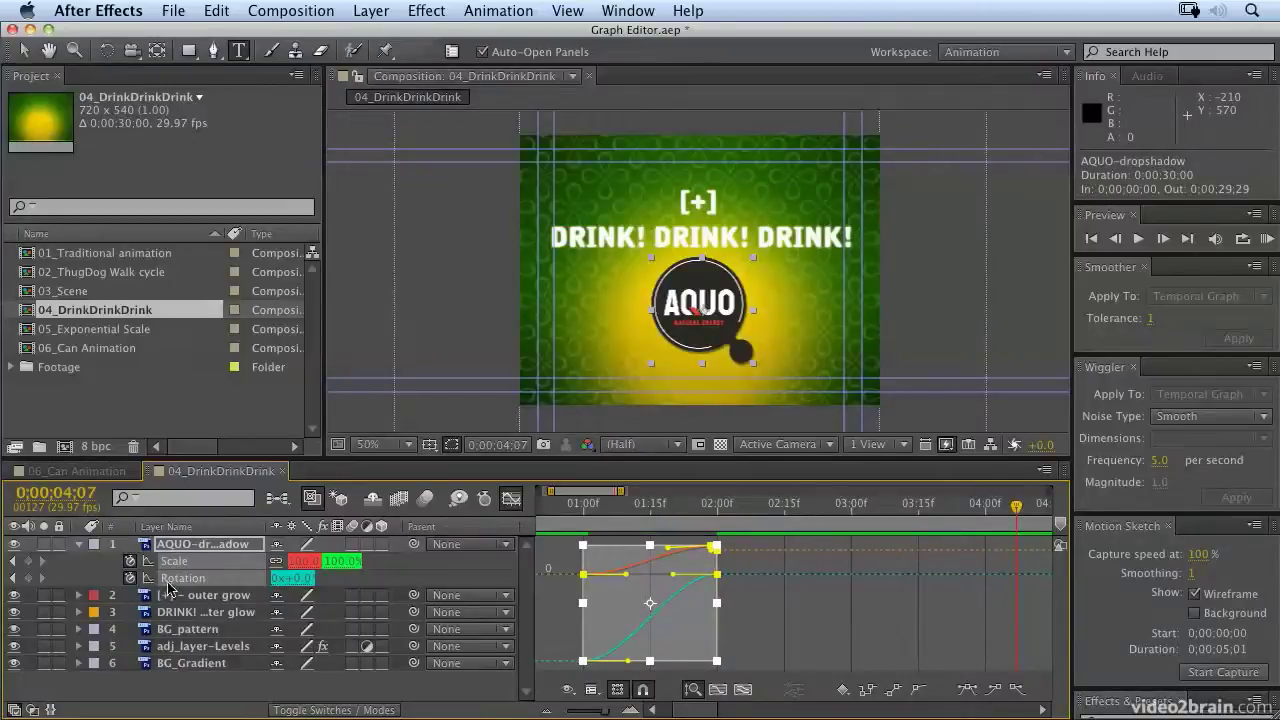
click(1268, 239)
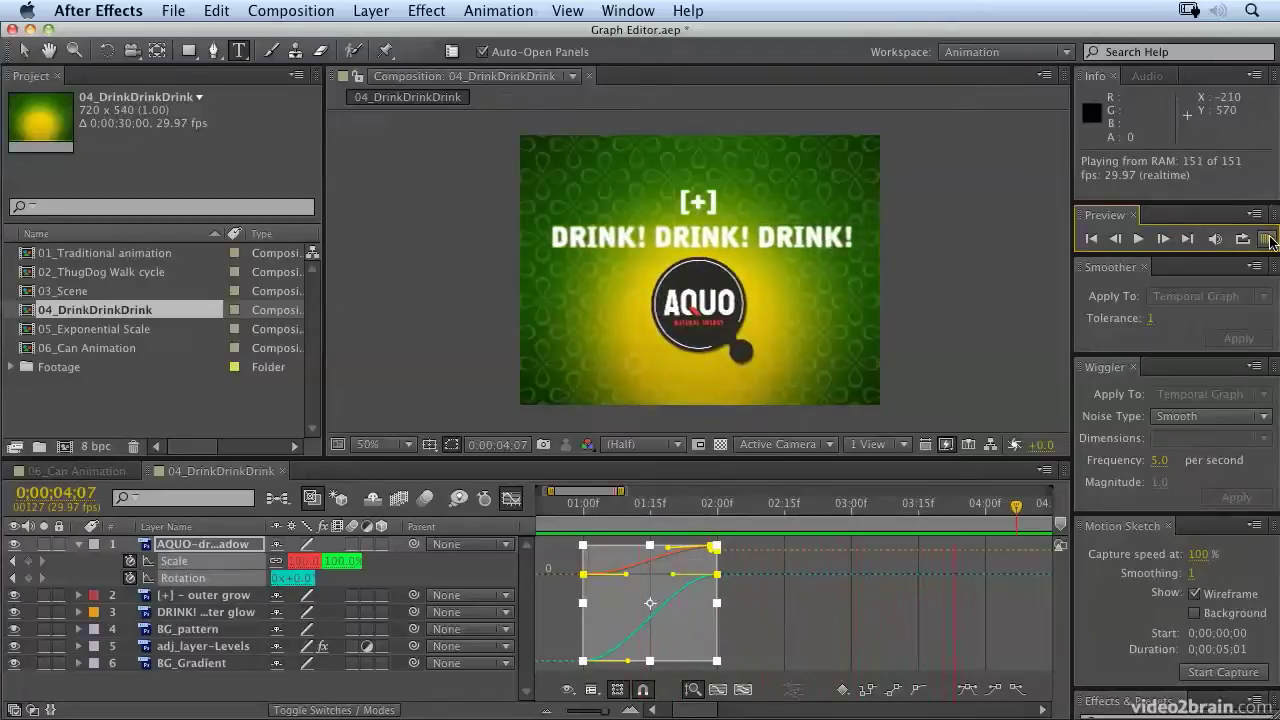
click(1267, 243)
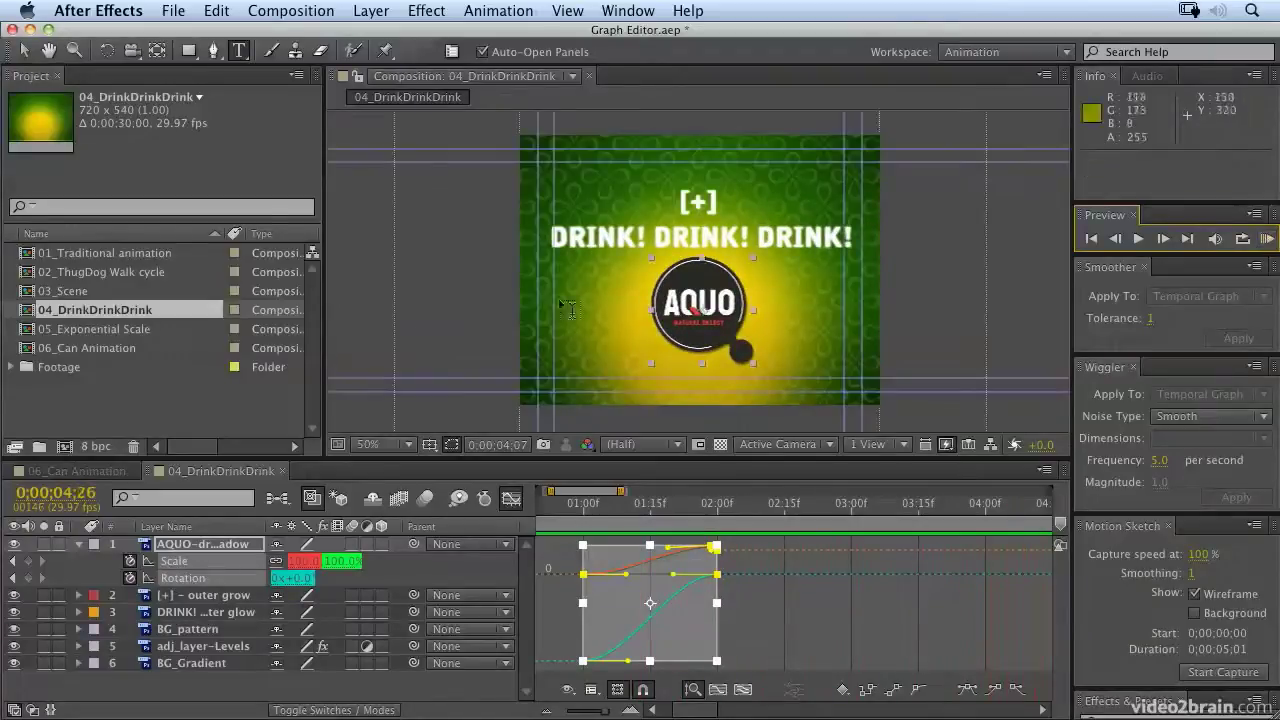
Step: Open the 06_Can Animation composition and RAM-preview it
double_click(28, 348)
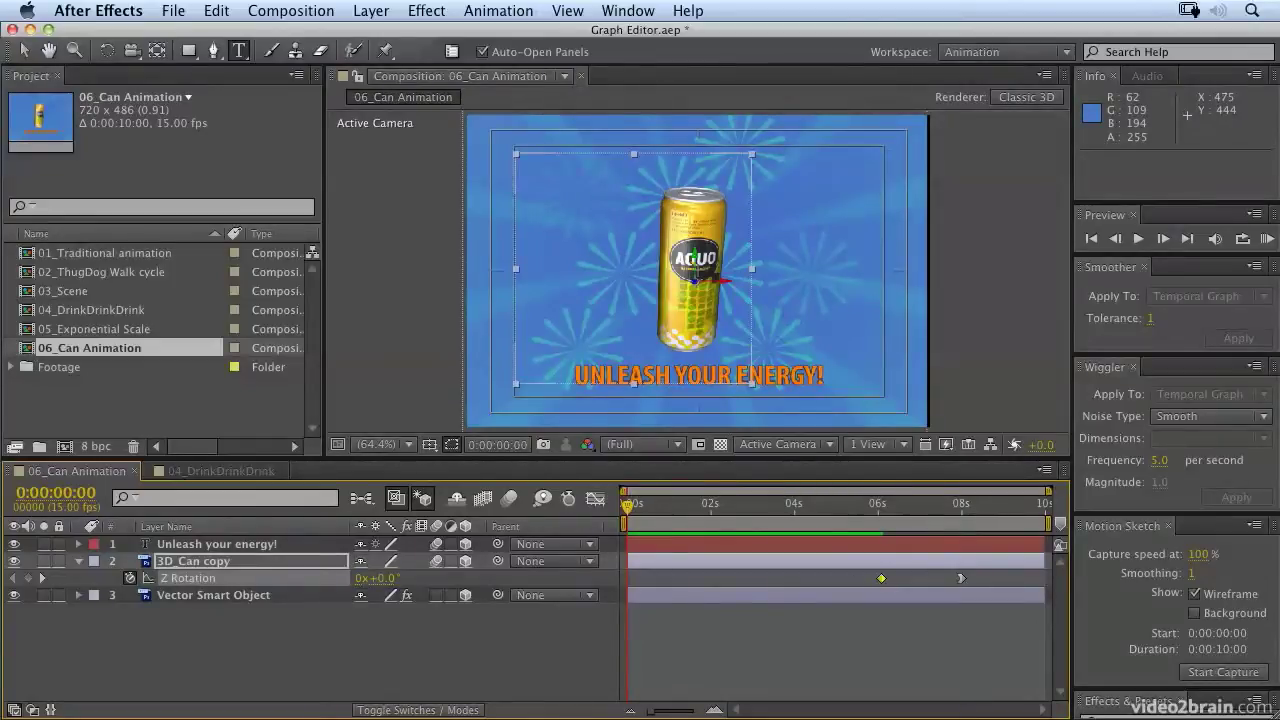
click(1267, 240)
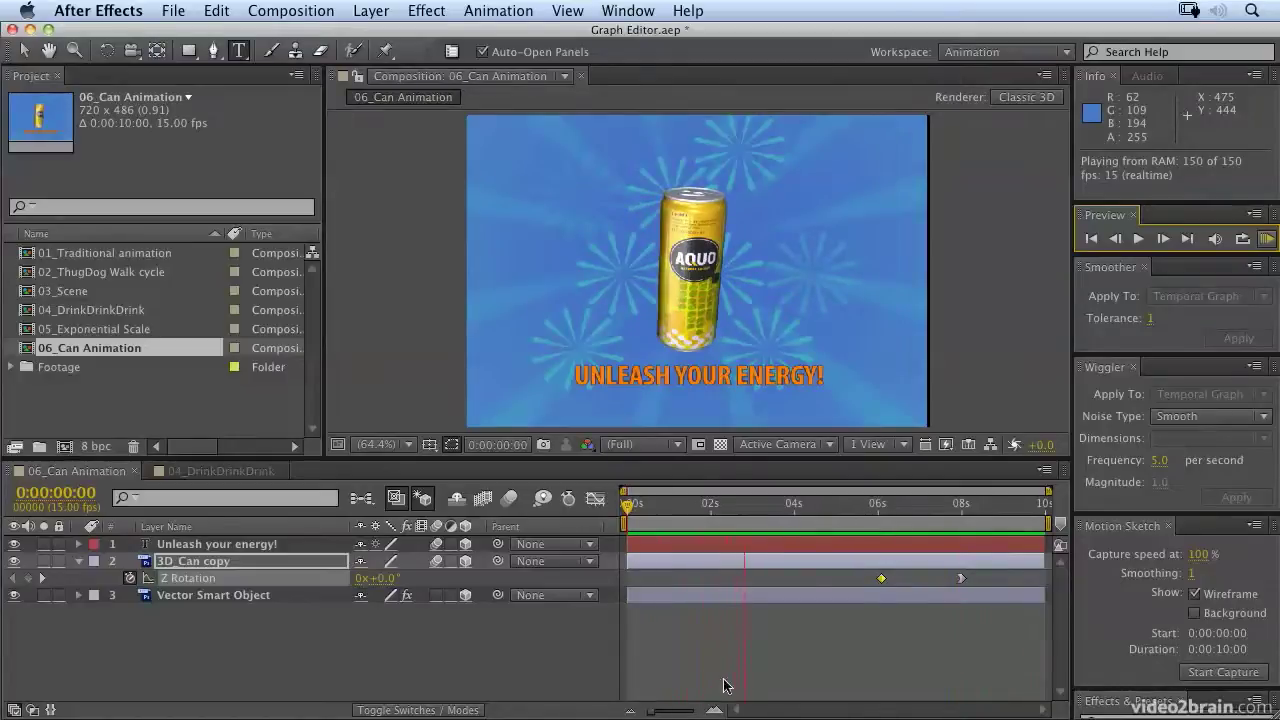
key(space)
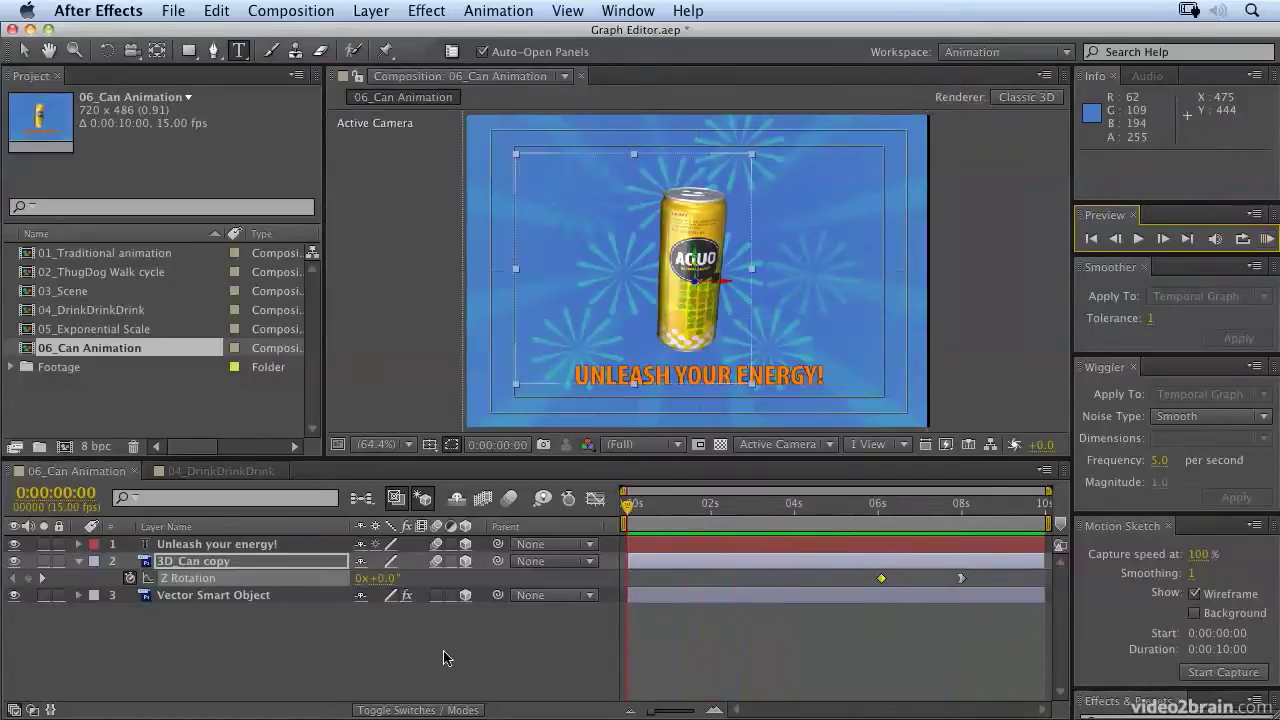
Step: Move the 3D_Can copy layer's anchor point down to the base of the can with the Pan Behind tool
drag(635, 508, 866, 511)
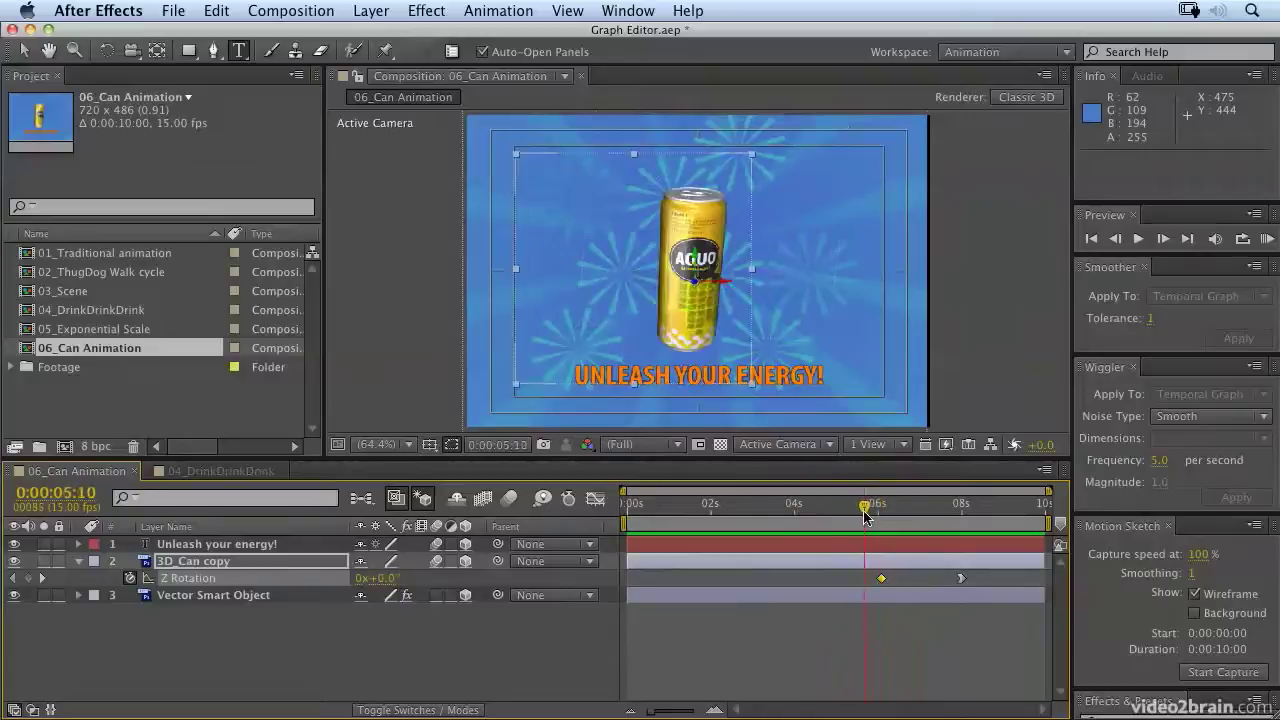
click(157, 51)
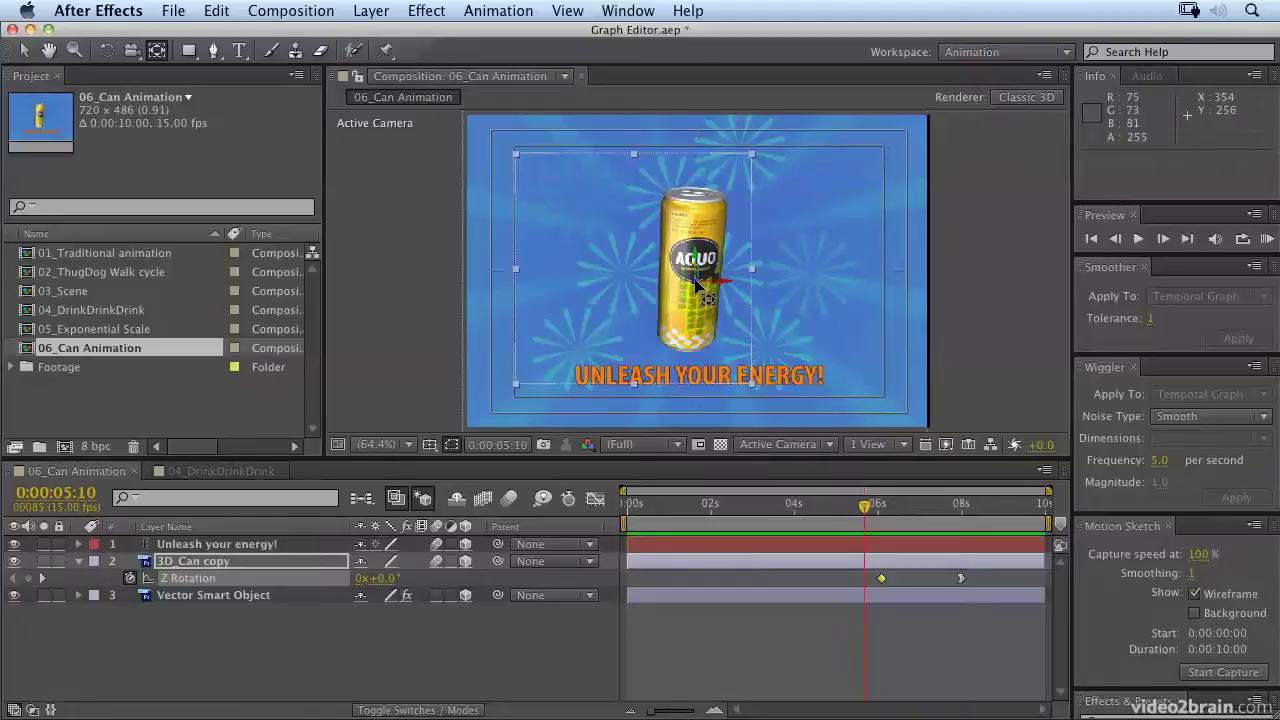
drag(697, 283, 693, 343)
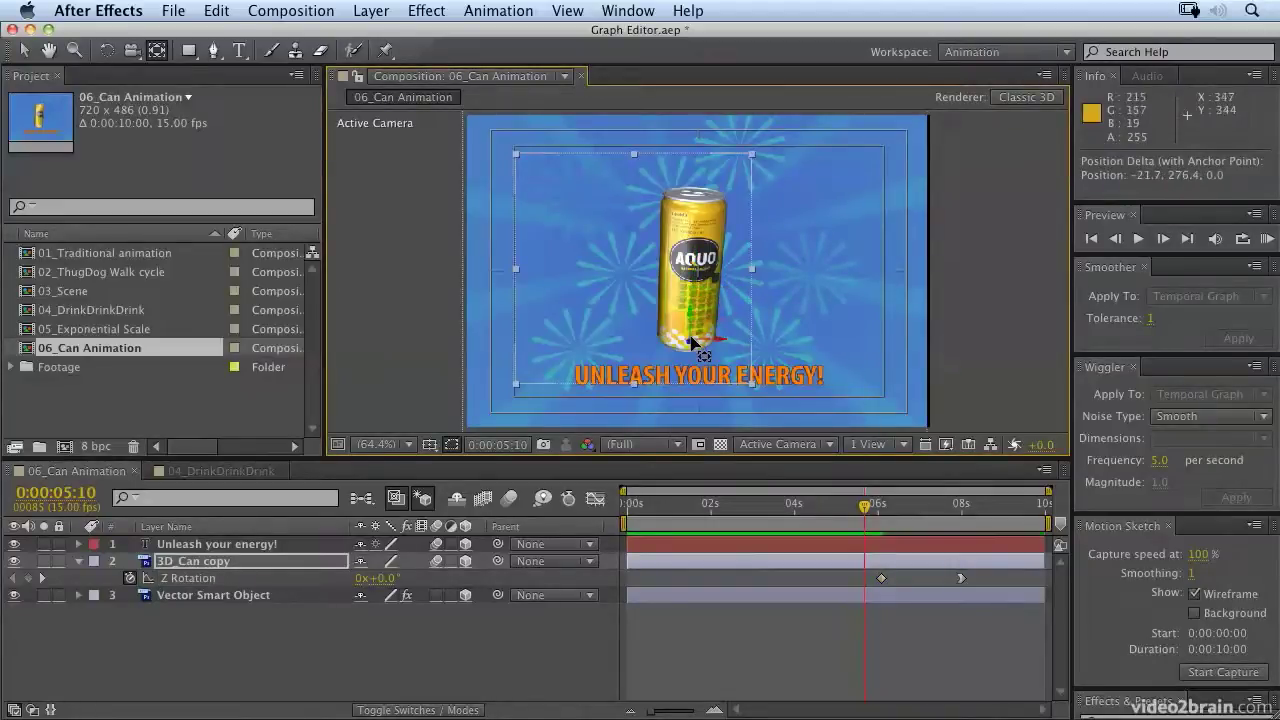
Step: Show the can's Z Rotation in the Graph Editor as a value graph
mouse_move(864, 508)
mouse_down()
mouse_move(1010, 503)
mouse_move(857, 500)
mouse_move(955, 492)
mouse_move(858, 495)
mouse_move(878, 496)
mouse_up()
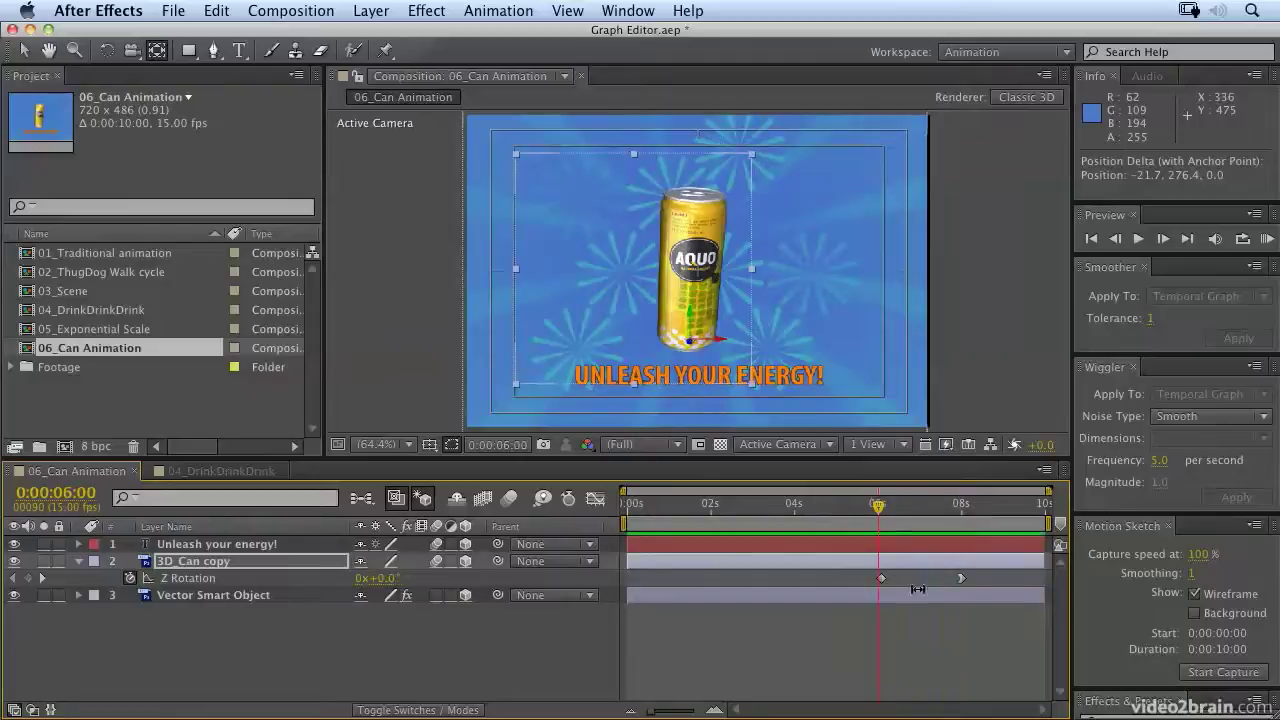
click(197, 580)
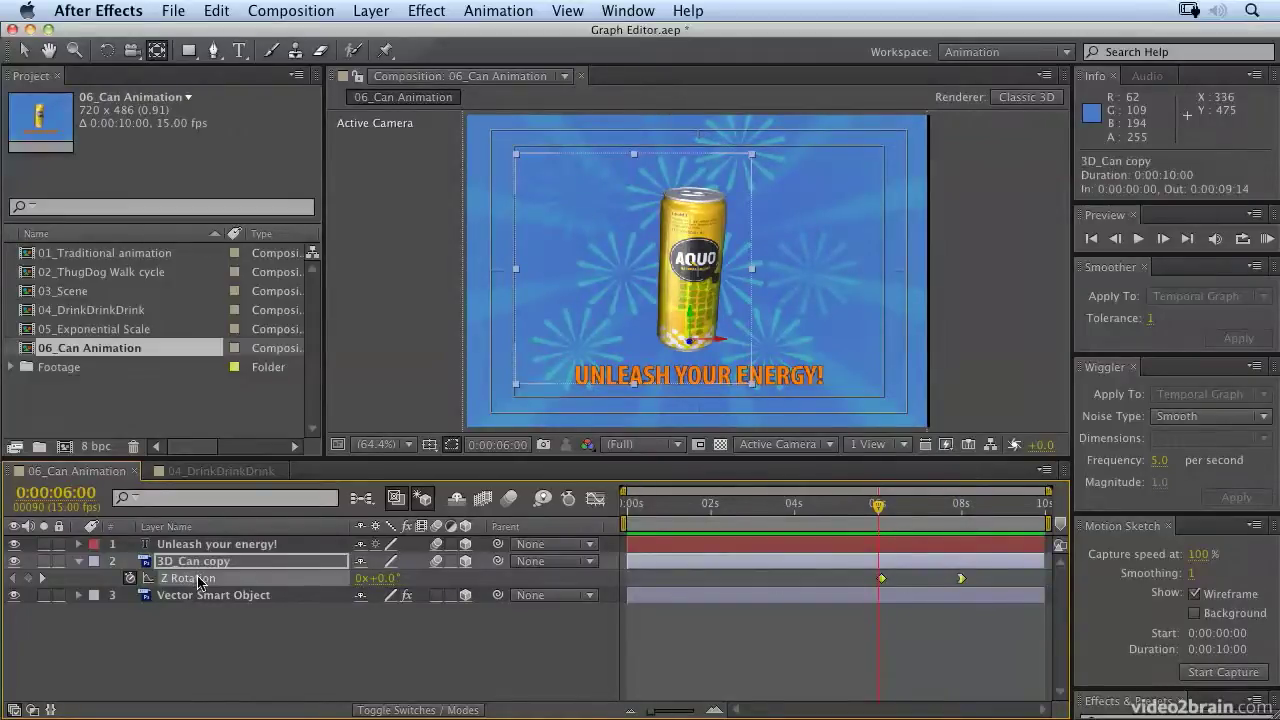
click(595, 500)
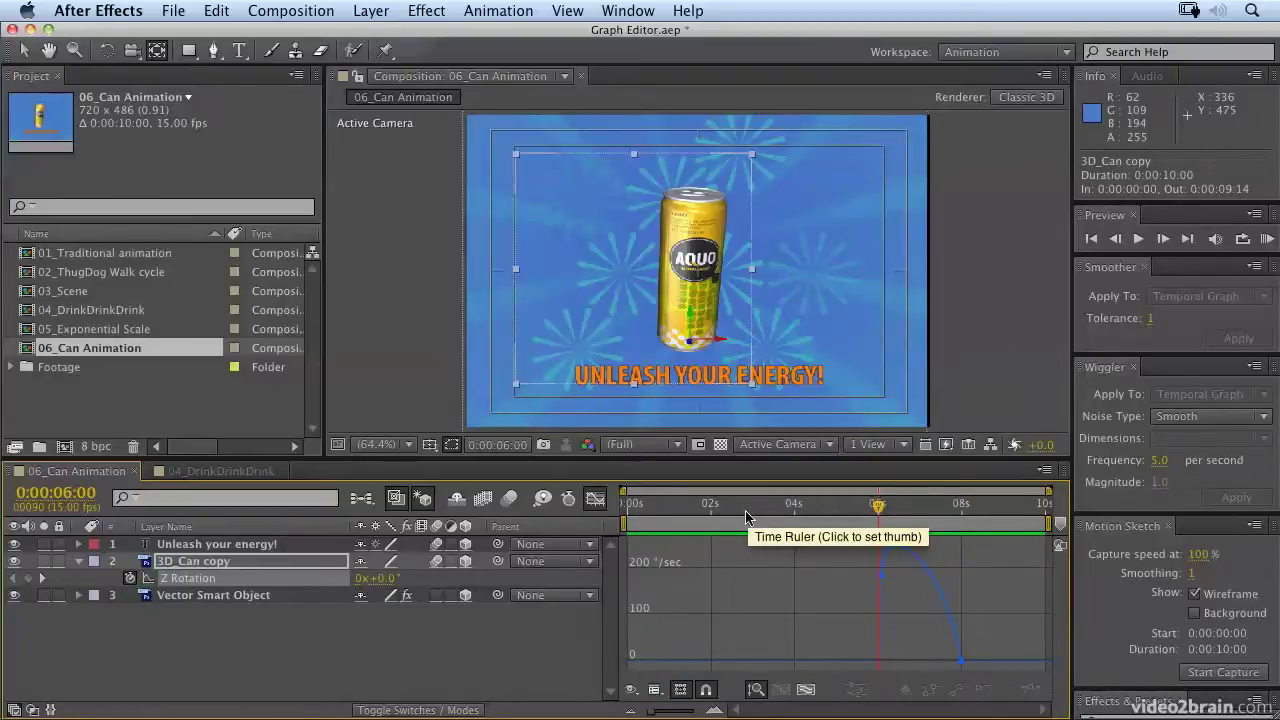
click(658, 700)
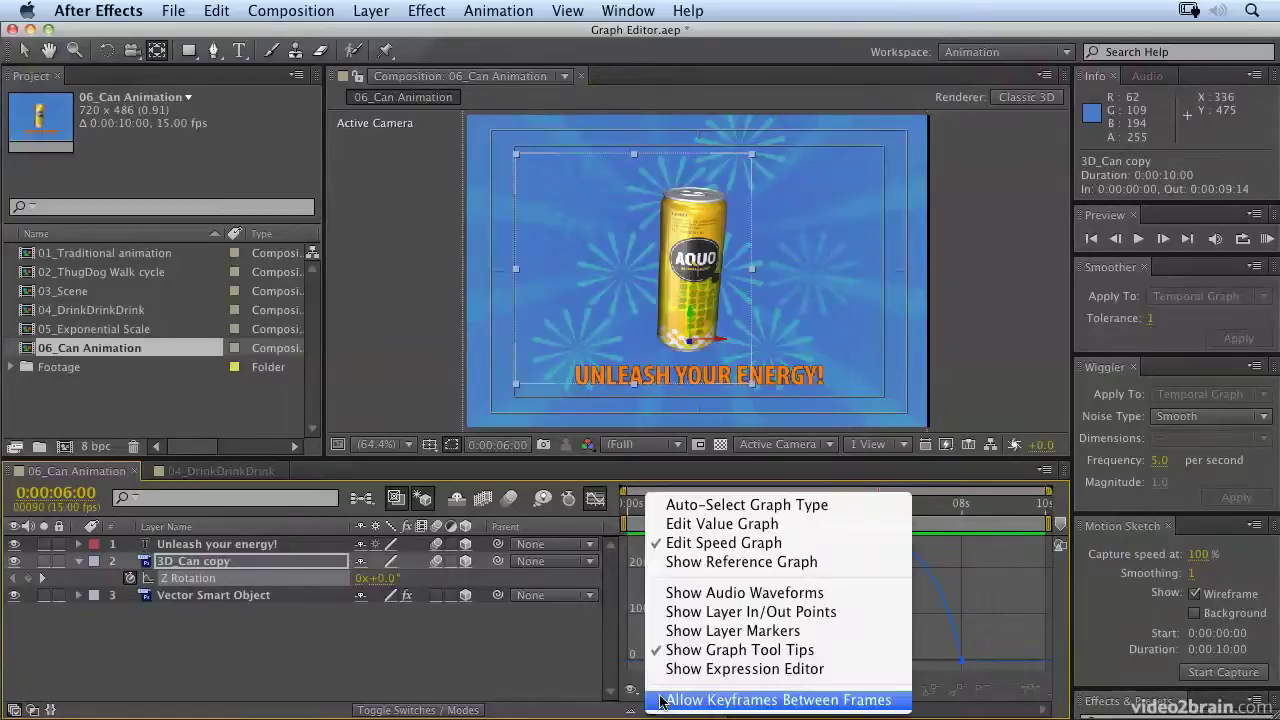
click(696, 524)
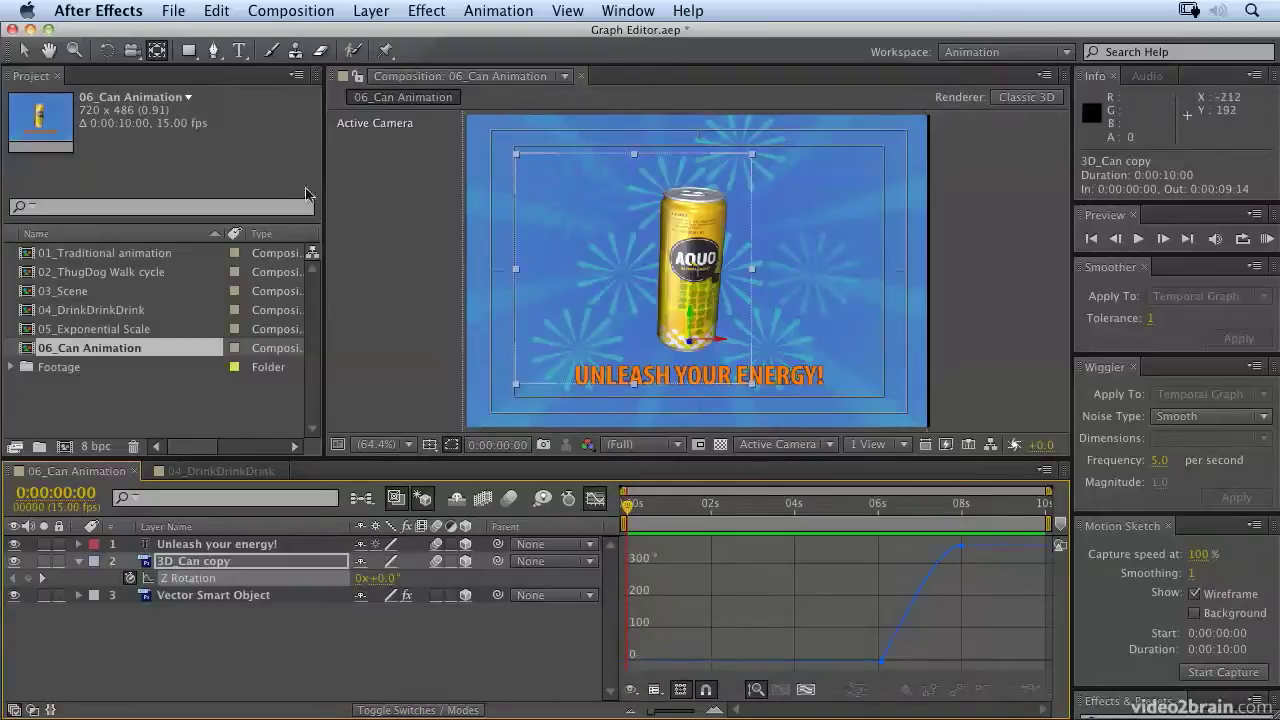
Step: Add thirteen Z Rotation keyframes with the Pen tool along the flat 0° line, from the start to just before the existing keyframe near 06:00
click(212, 53)
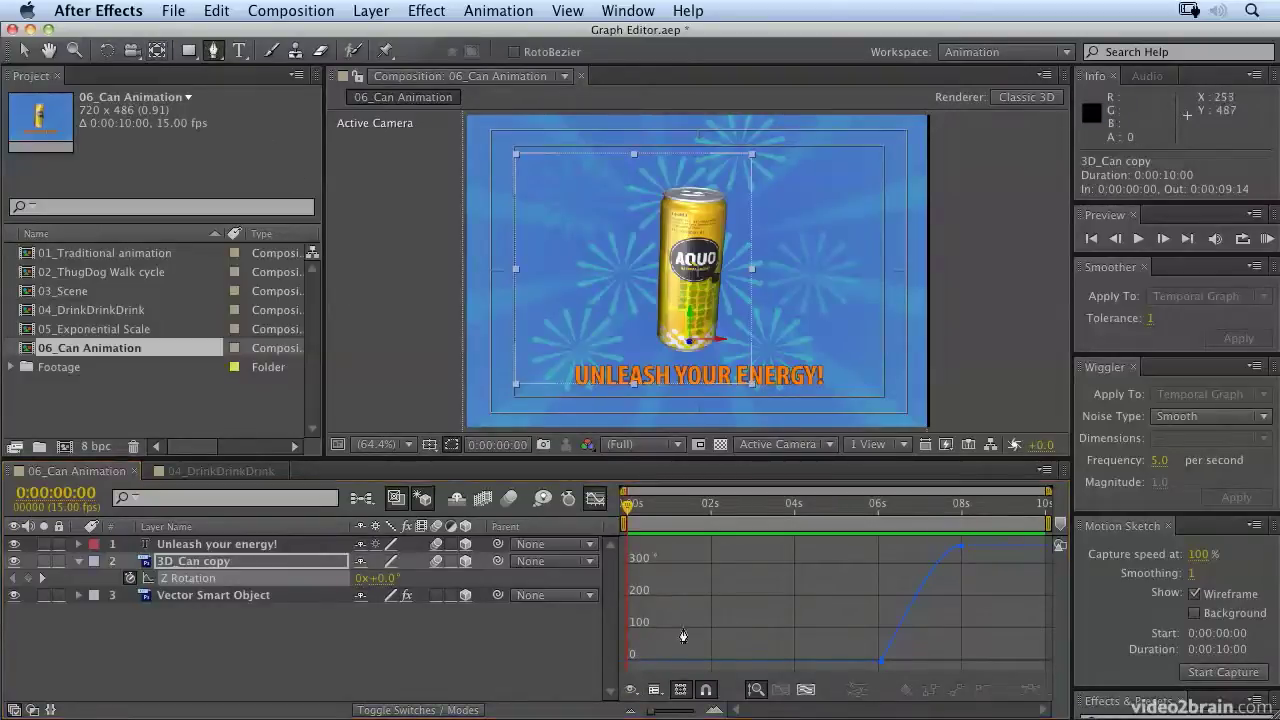
click(628, 664)
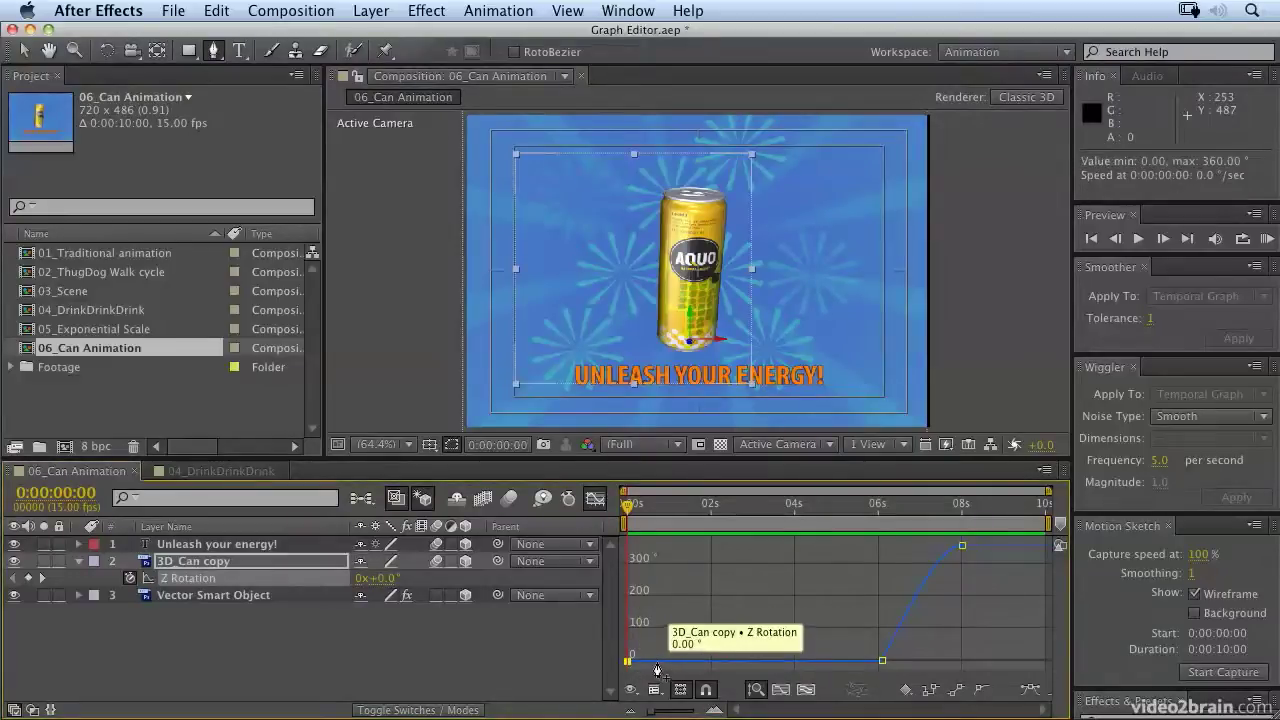
click(644, 662)
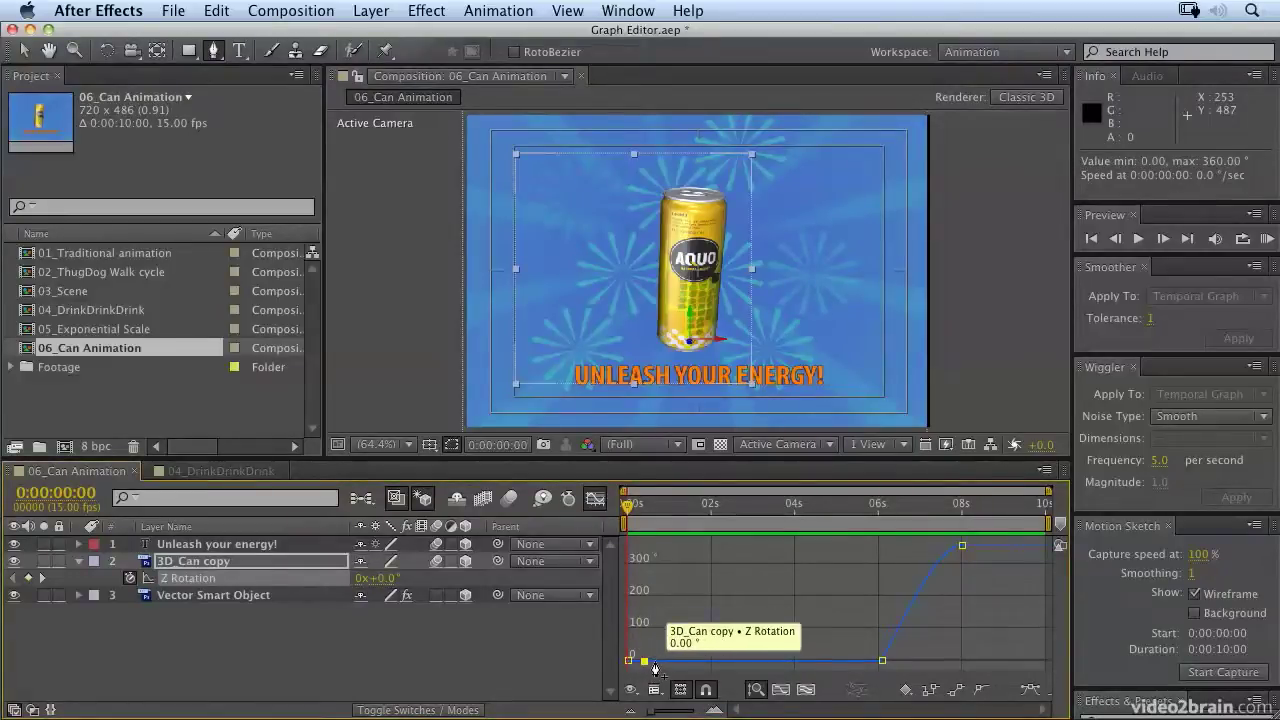
click(661, 661)
click(681, 661)
click(702, 661)
click(724, 661)
click(736, 661)
click(757, 661)
click(778, 661)
click(794, 661)
click(817, 661)
click(839, 661)
click(867, 661)
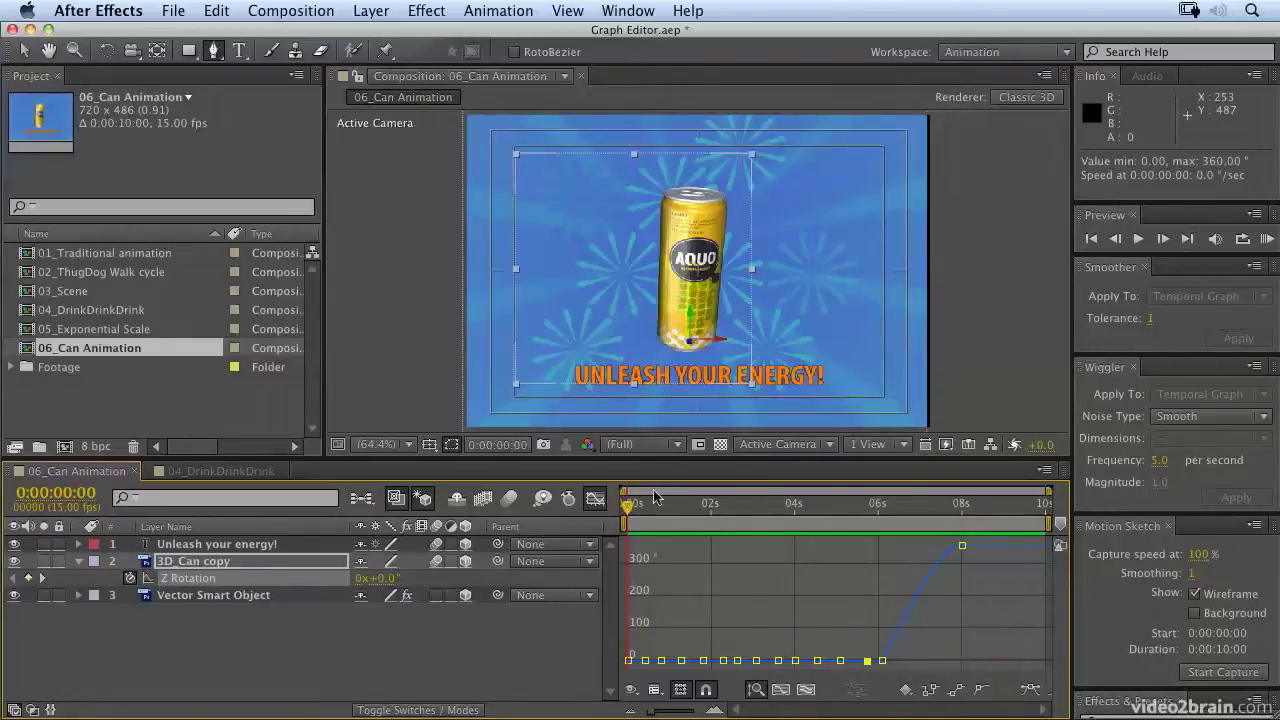
click(595, 499)
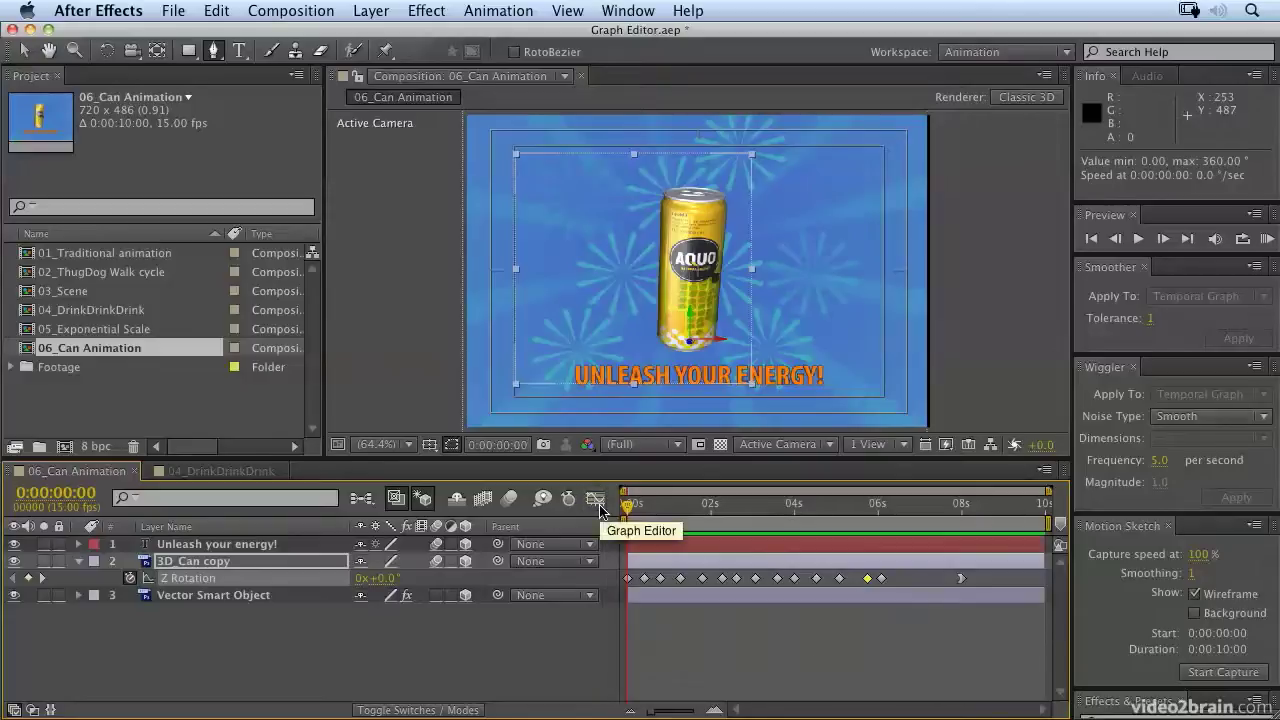
click(593, 499)
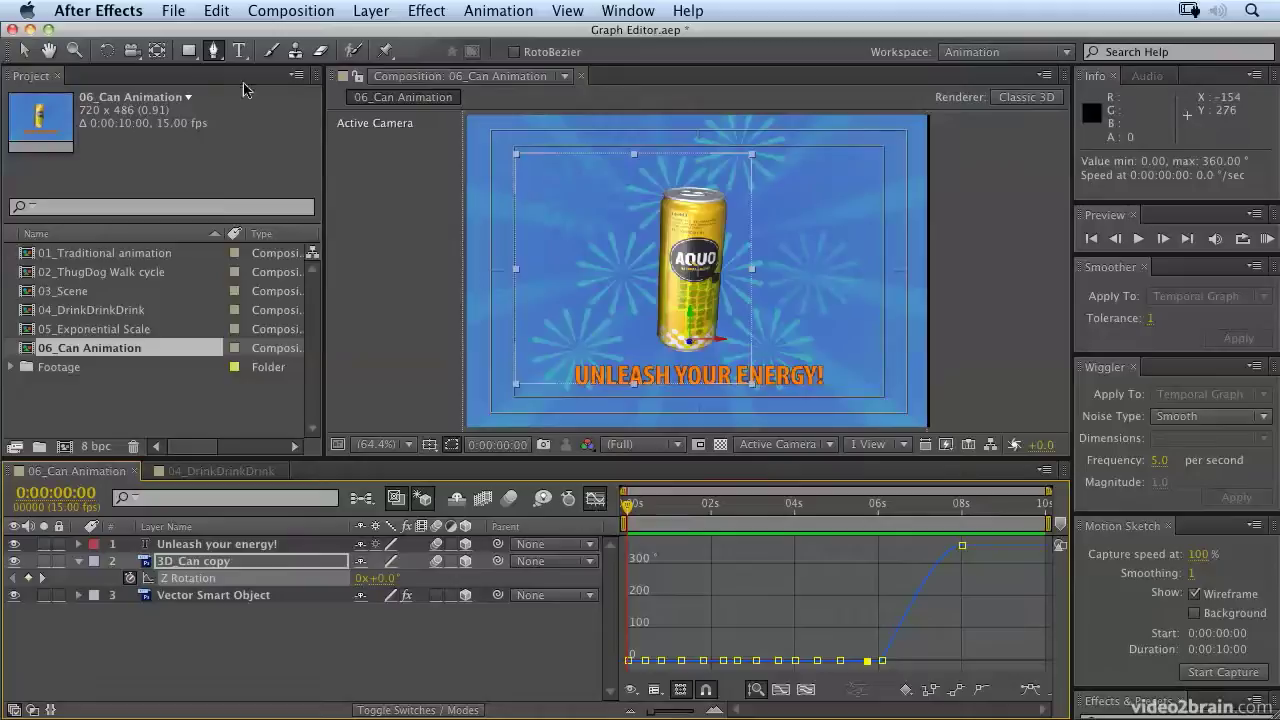
Step: Raise the second Z Rotation keyframe on the value graph to about 200° with the Selection tool
click(24, 53)
mouse_move(648, 664)
drag(648, 661, 644, 598)
Step: Select every second Z Rotation keyframe after the first peak, up to 05:01, and raise them together to the height of that peak
mouse_move(683, 664)
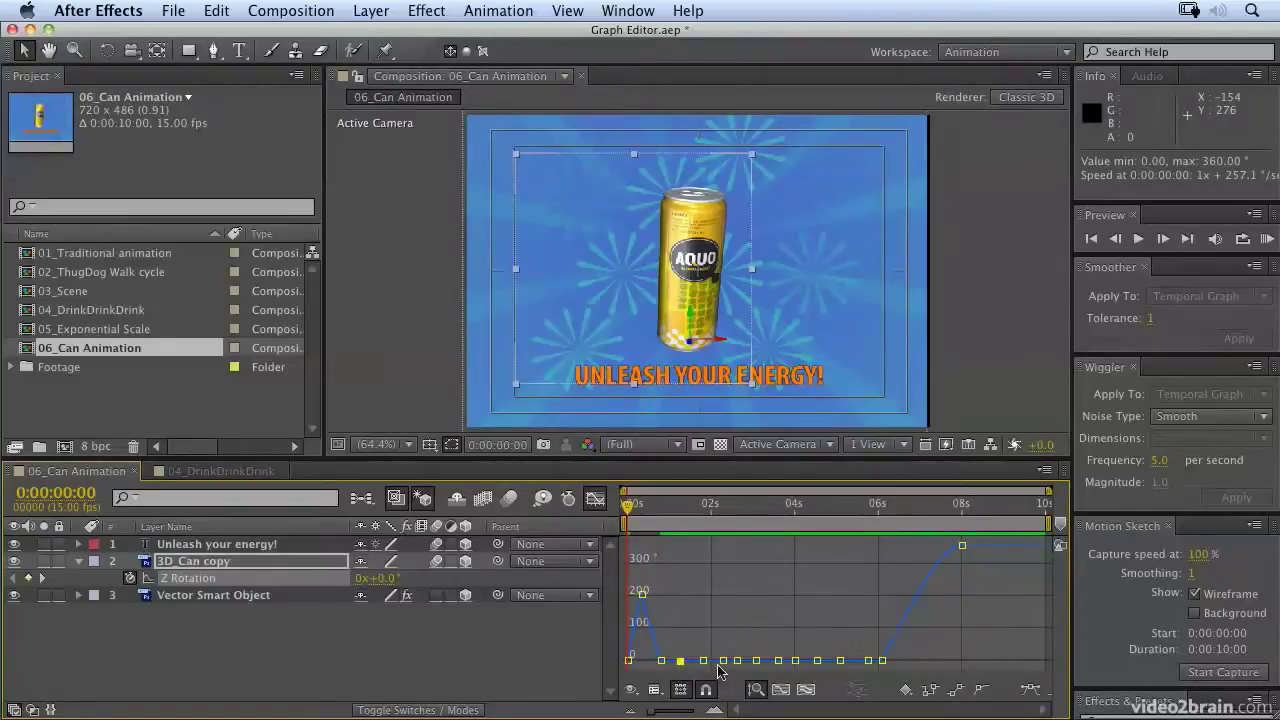
shift+click(722, 661)
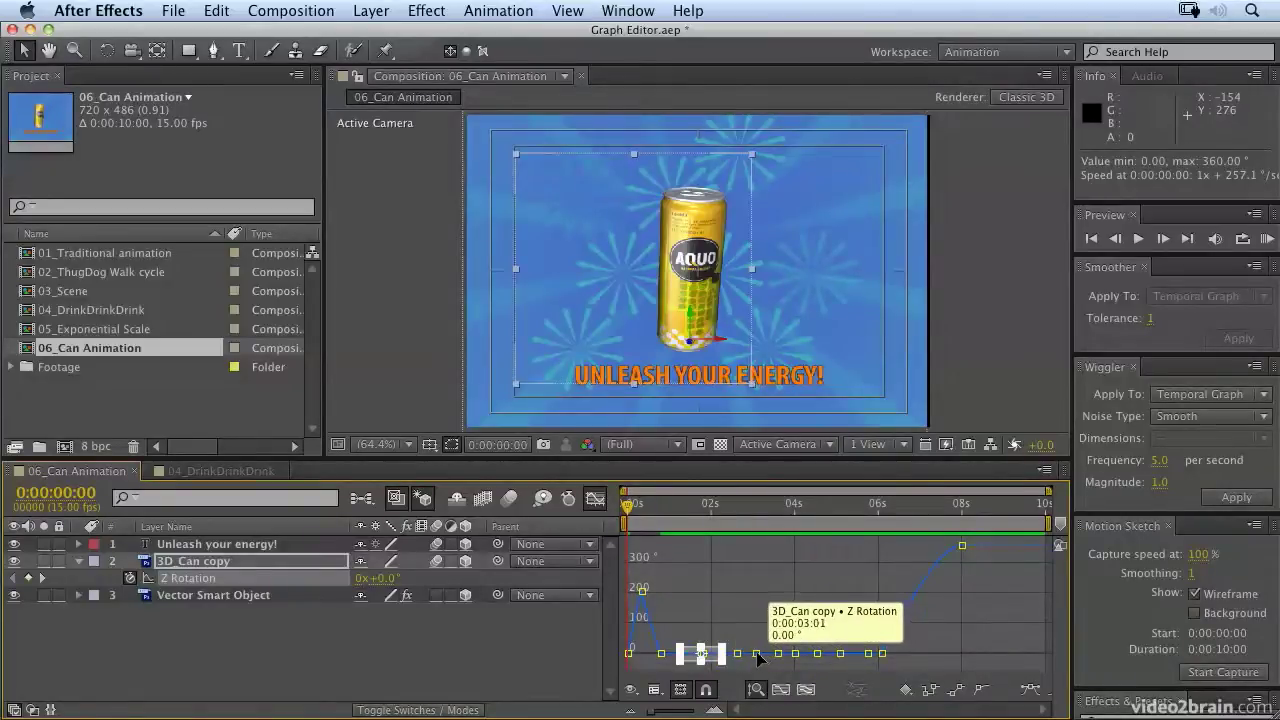
shift+click(759, 660)
shift+click(797, 660)
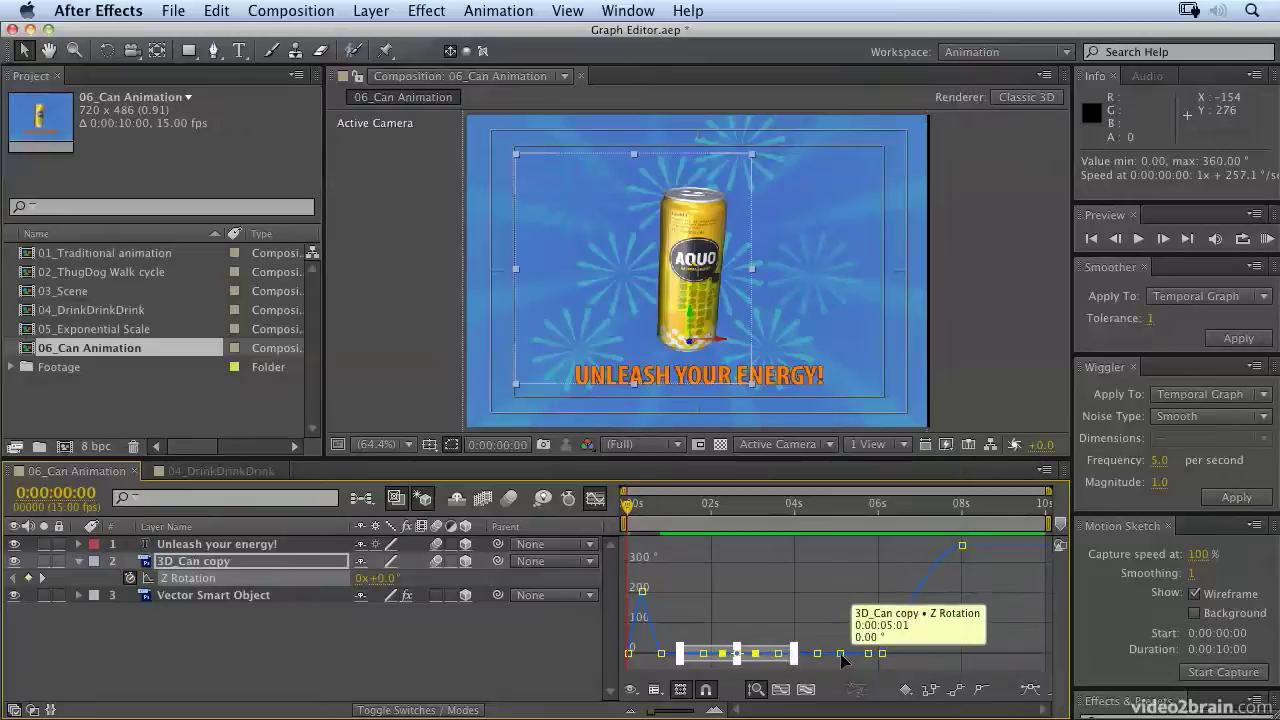
shift+click(840, 656)
mouse_move(880, 656)
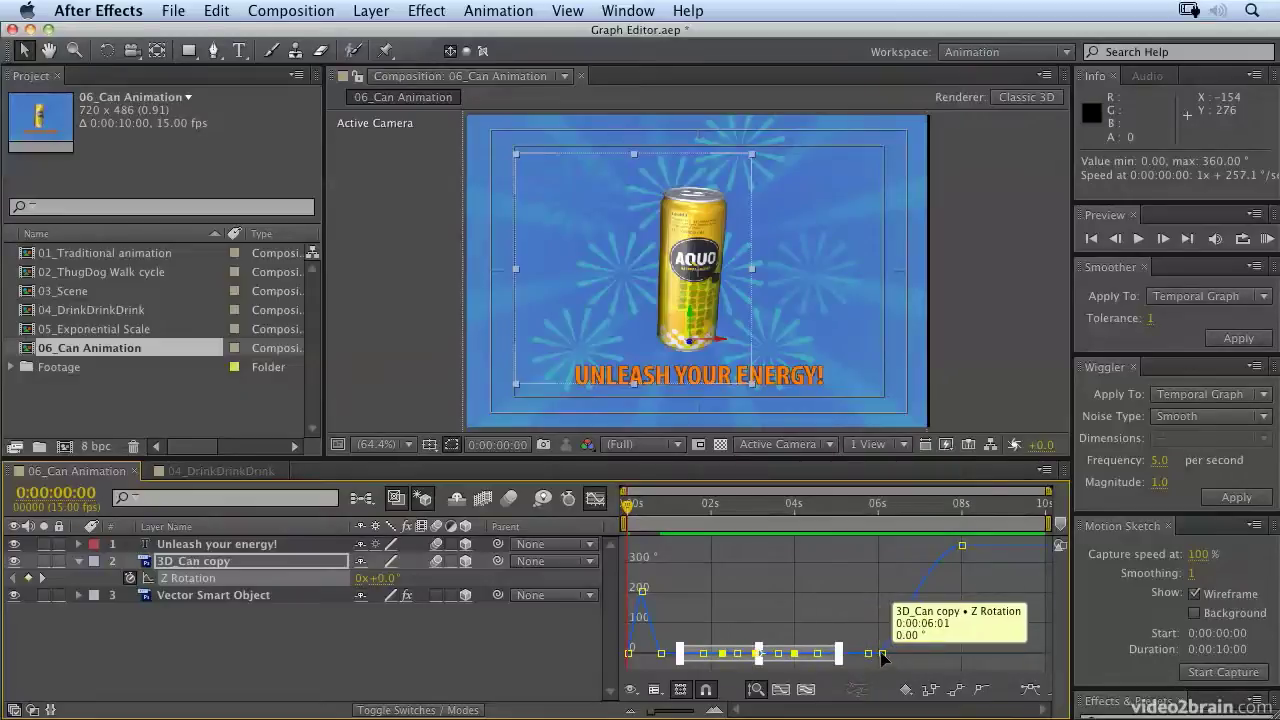
drag(759, 645, 758, 534)
drag(751, 614, 749, 569)
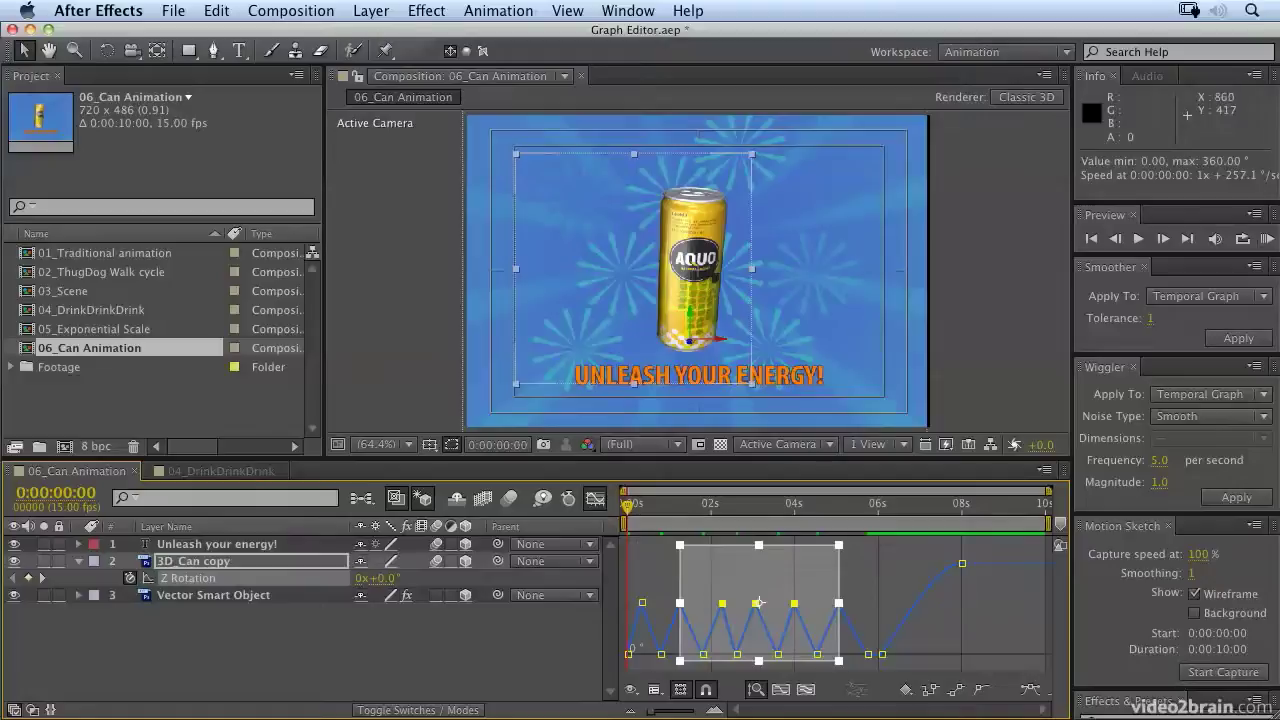
Step: Preview the wobble, then select all the can's Z Rotation keyframes and shift them down together to span about −98° to 262°
click(1267, 240)
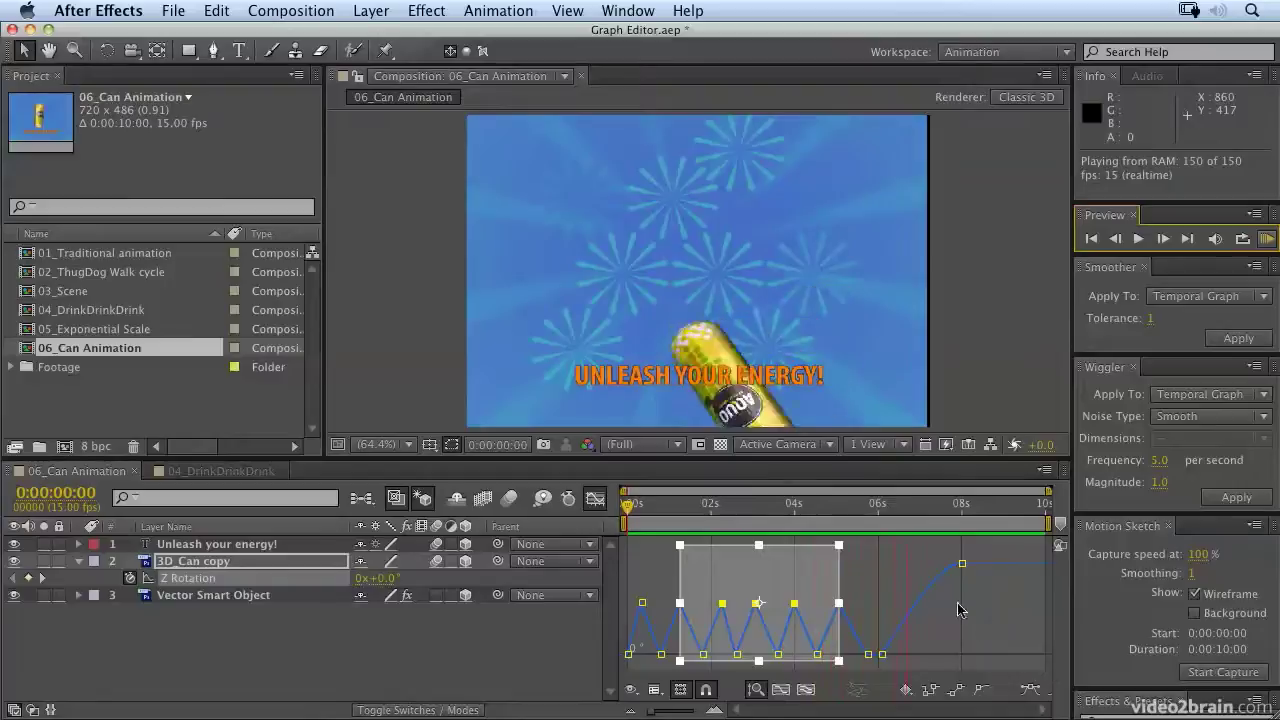
key(space)
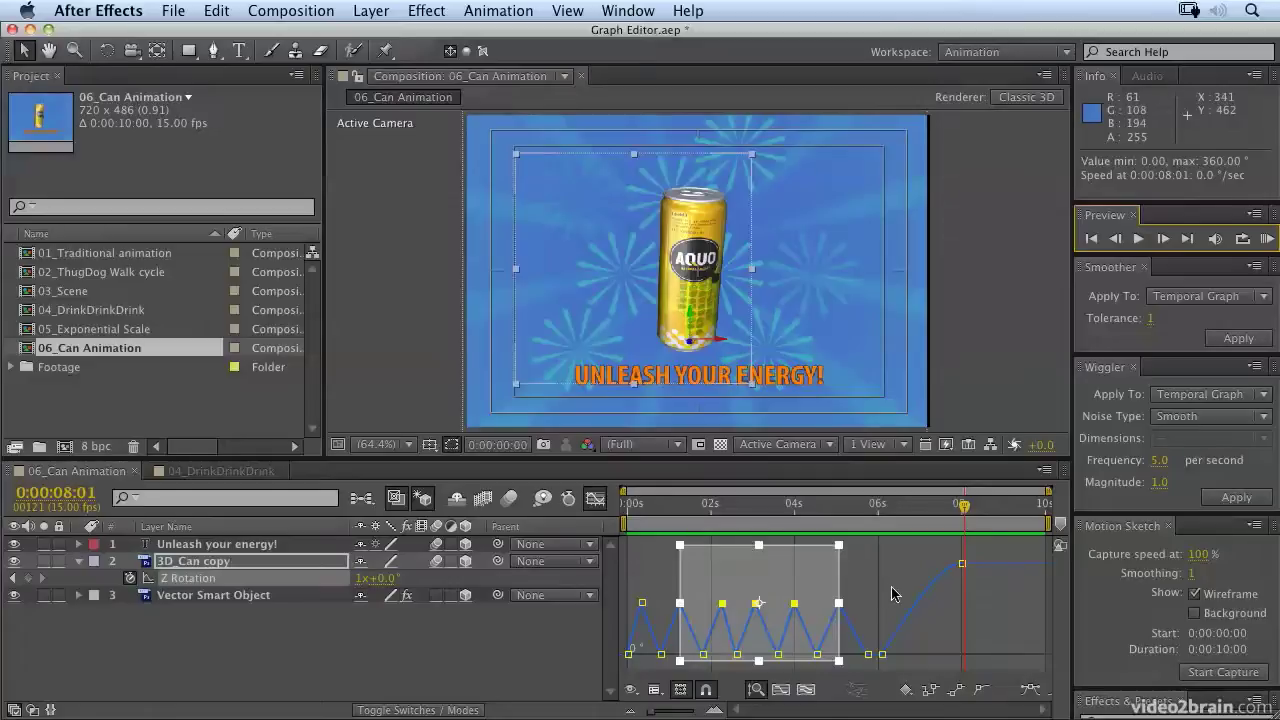
click(198, 583)
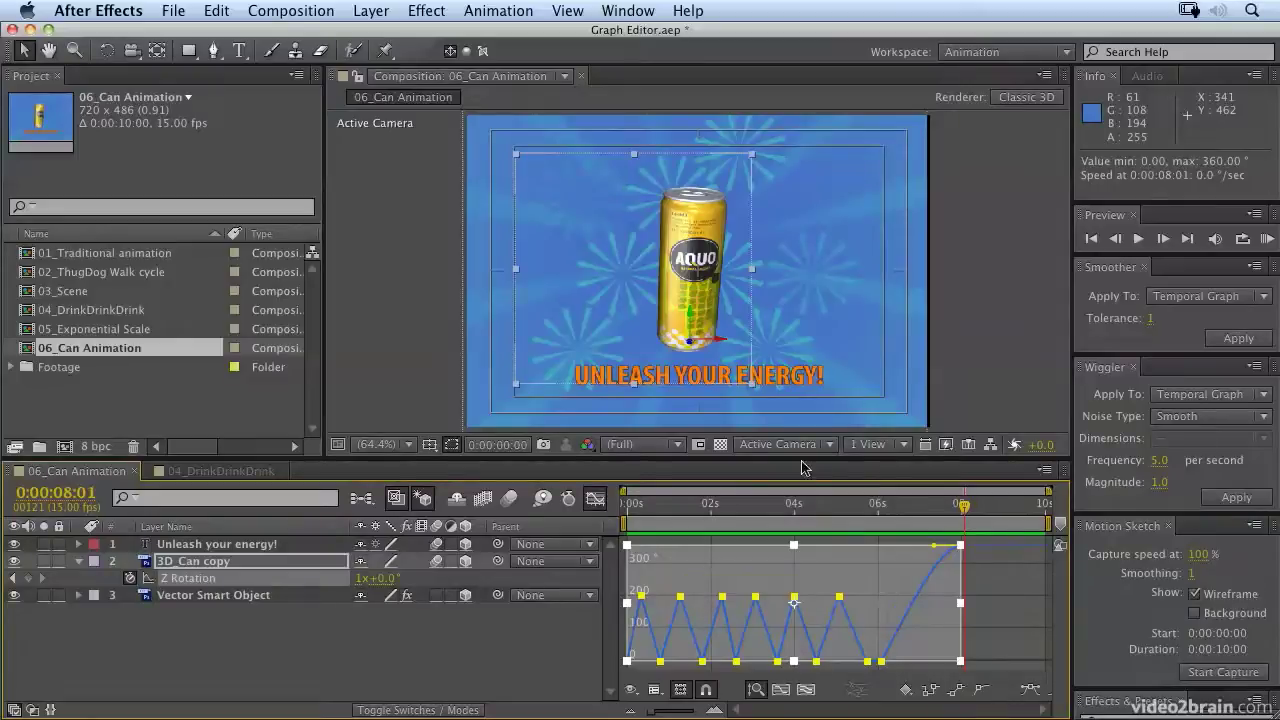
drag(804, 458, 804, 401)
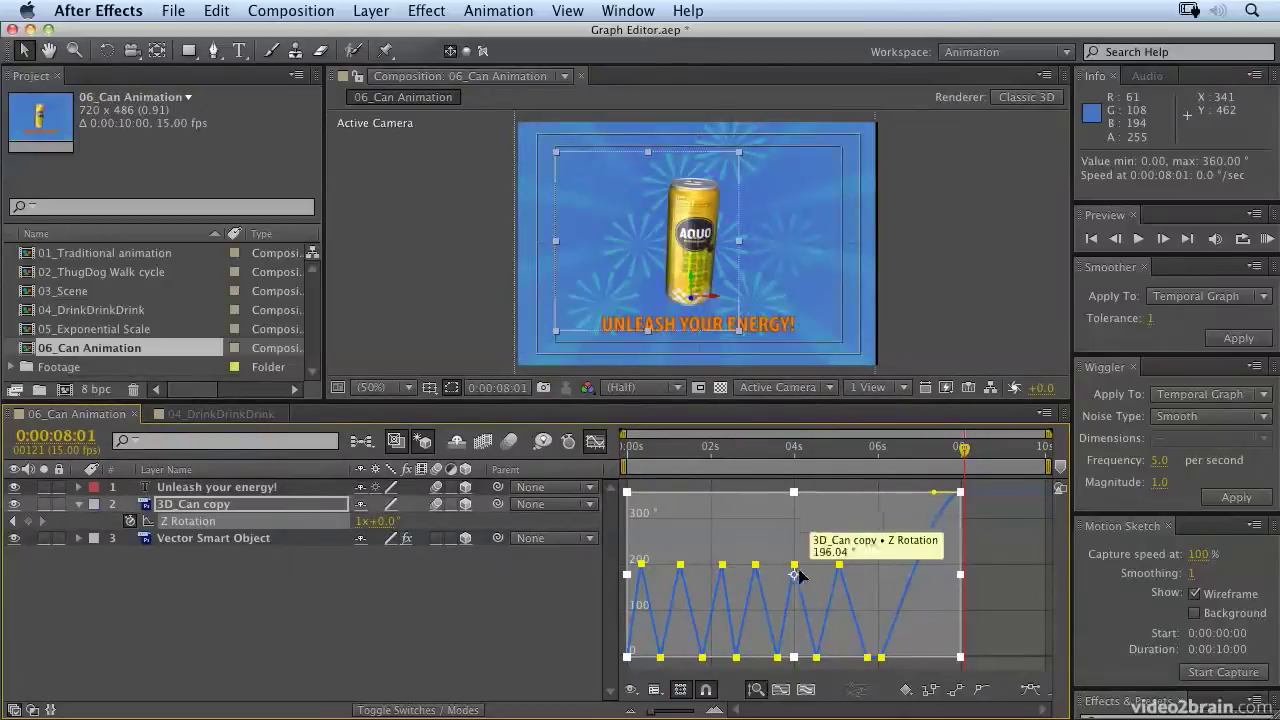
drag(812, 575, 796, 617)
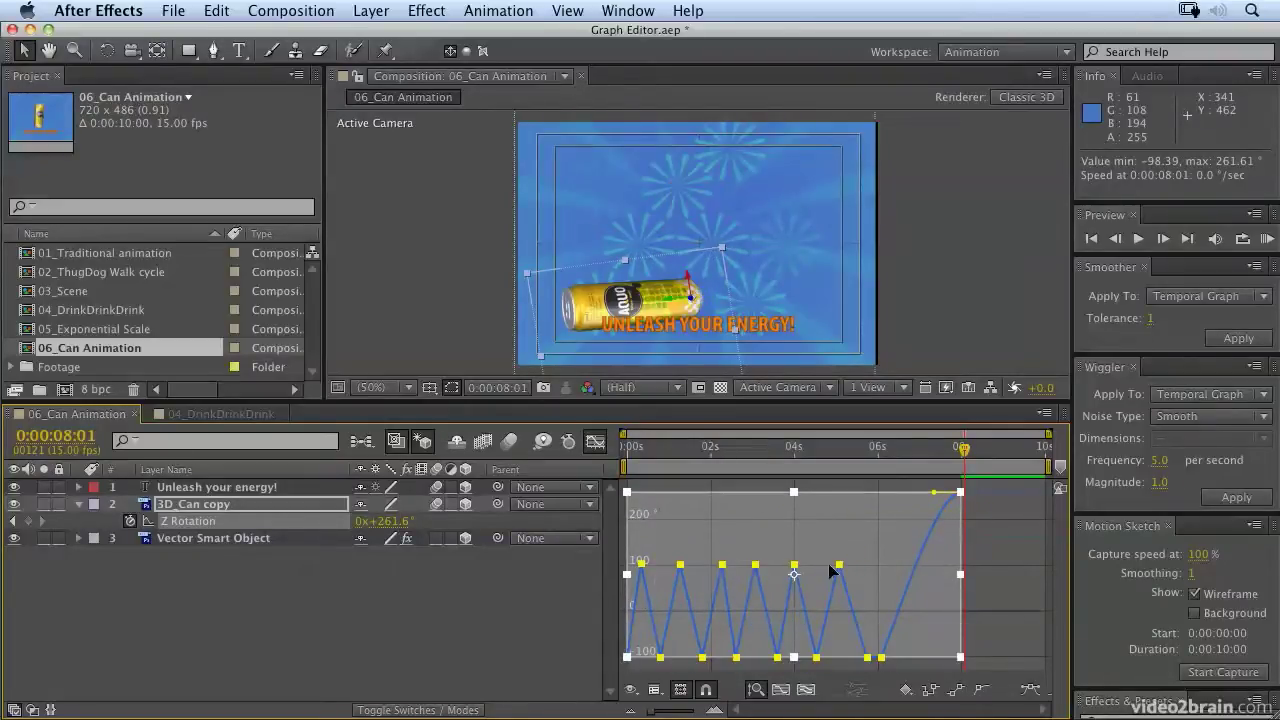
Step: Compress the values of all Z Rotation keyframes until they span about −26° to 104°, previewing the wobble between adjustments
click(1266, 238)
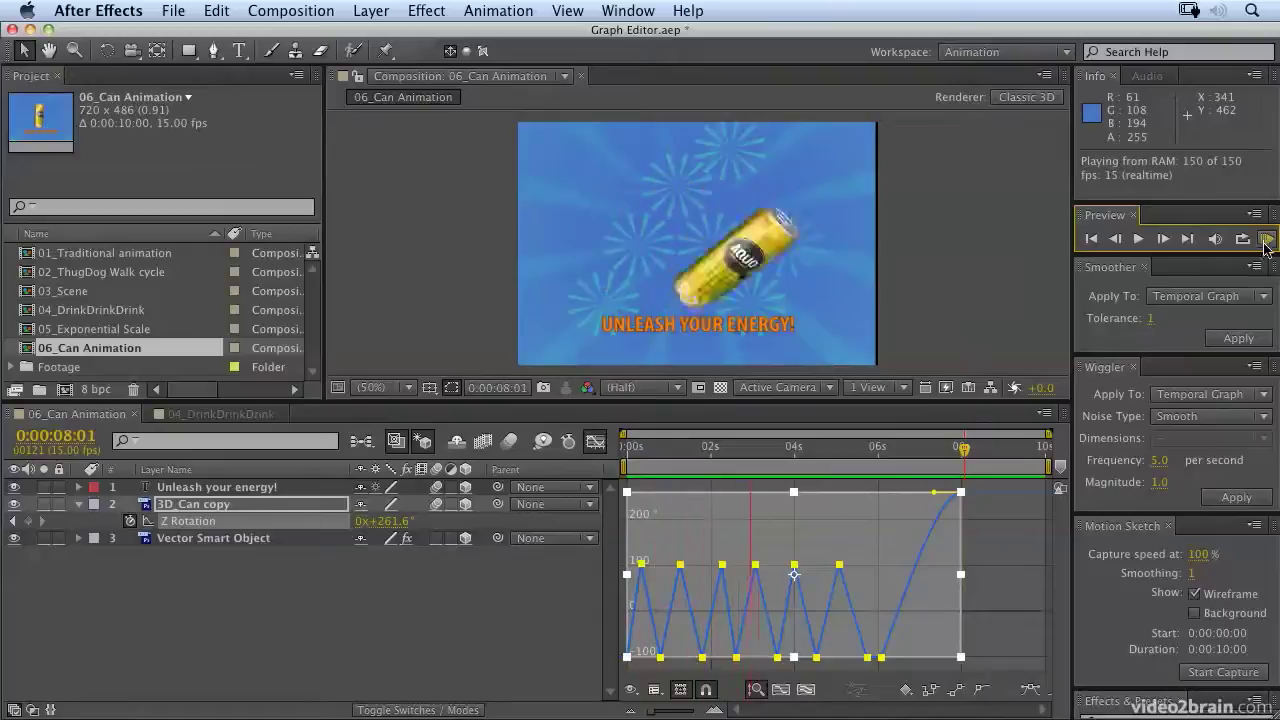
click(799, 489)
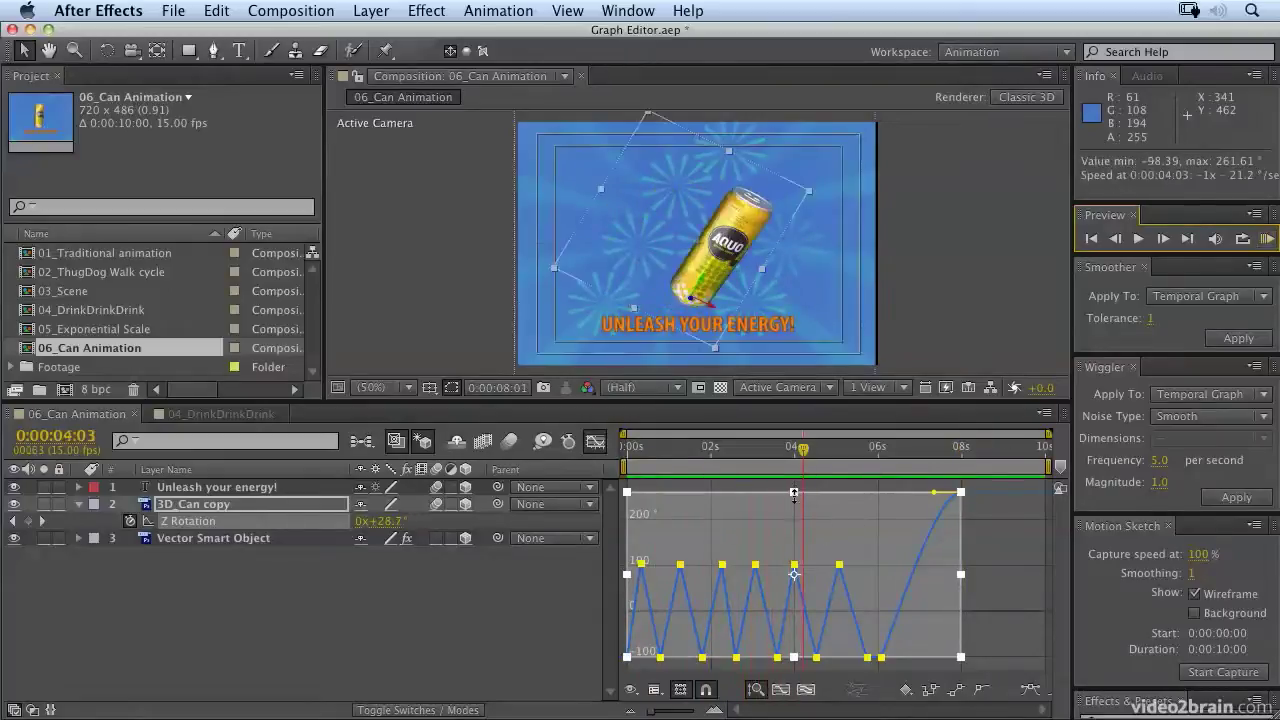
drag(794, 493, 797, 531)
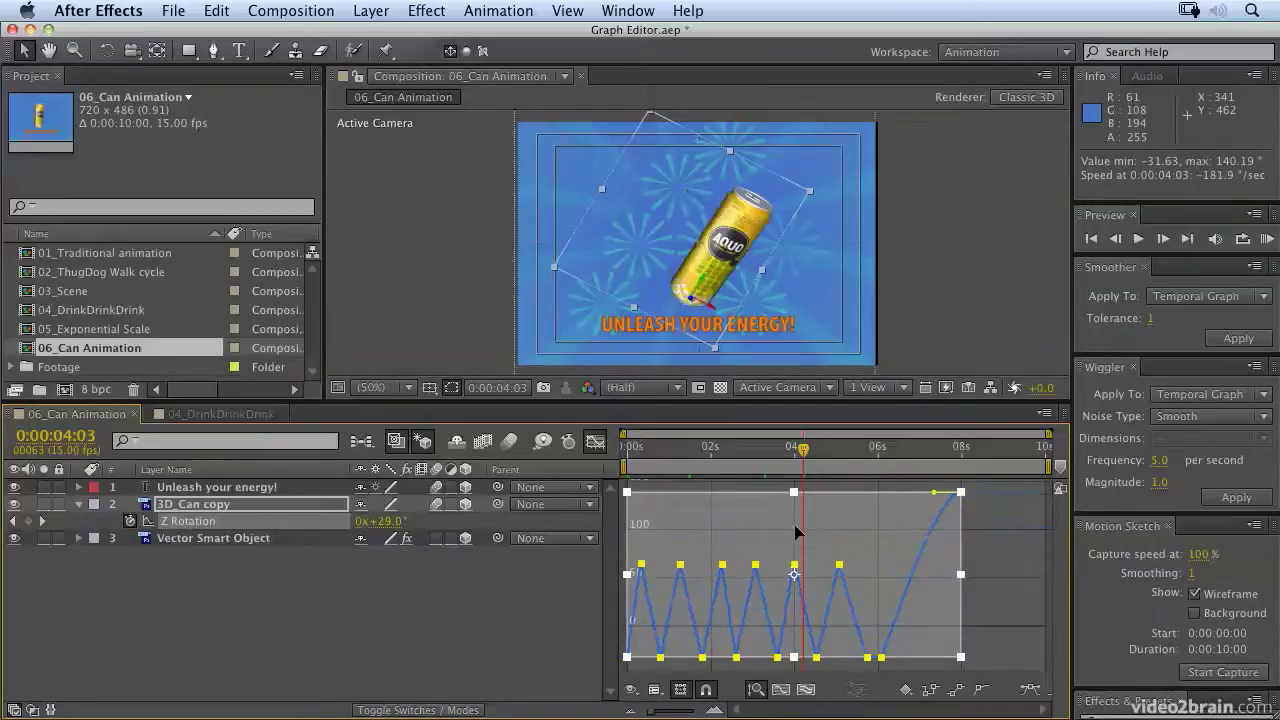
click(1268, 242)
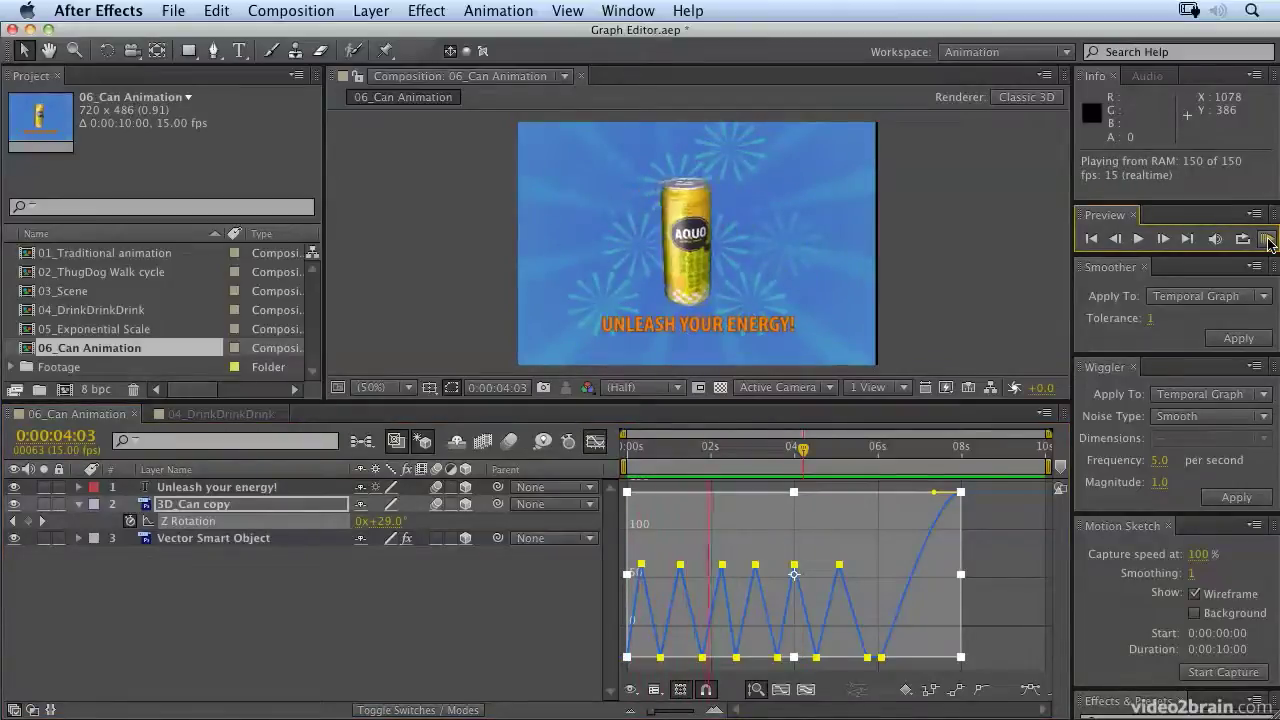
key(space)
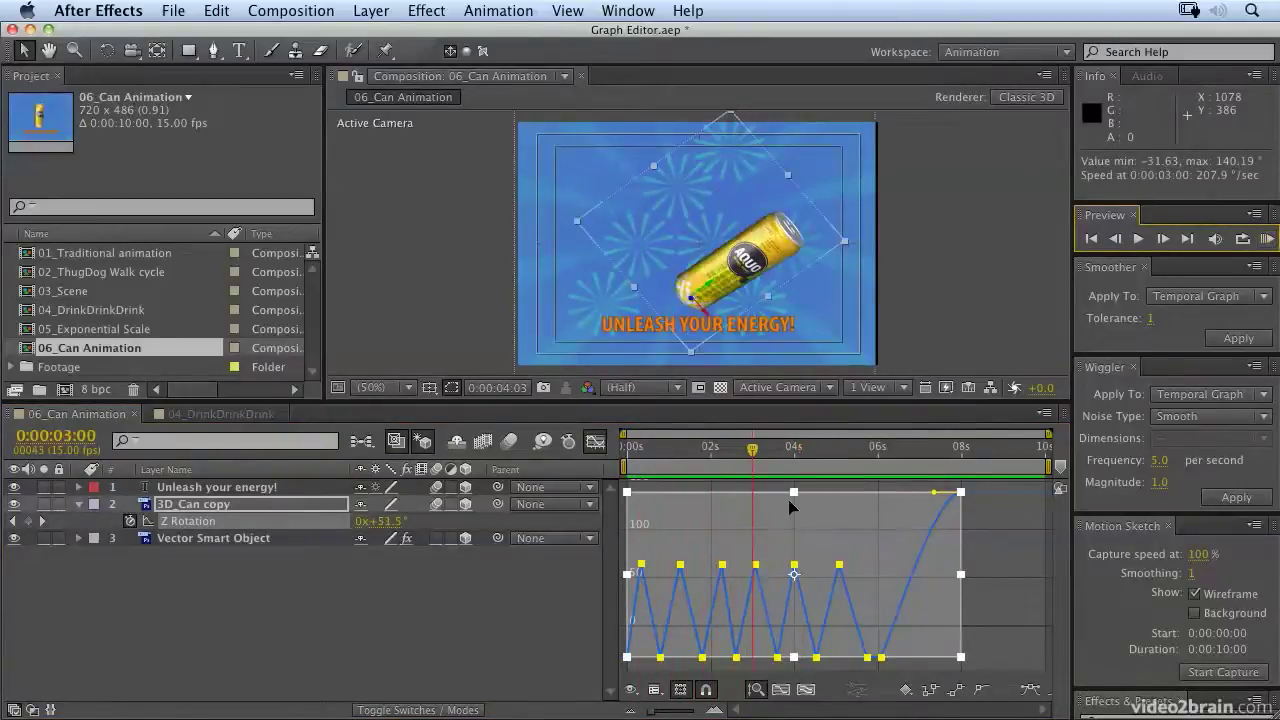
drag(795, 493, 818, 618)
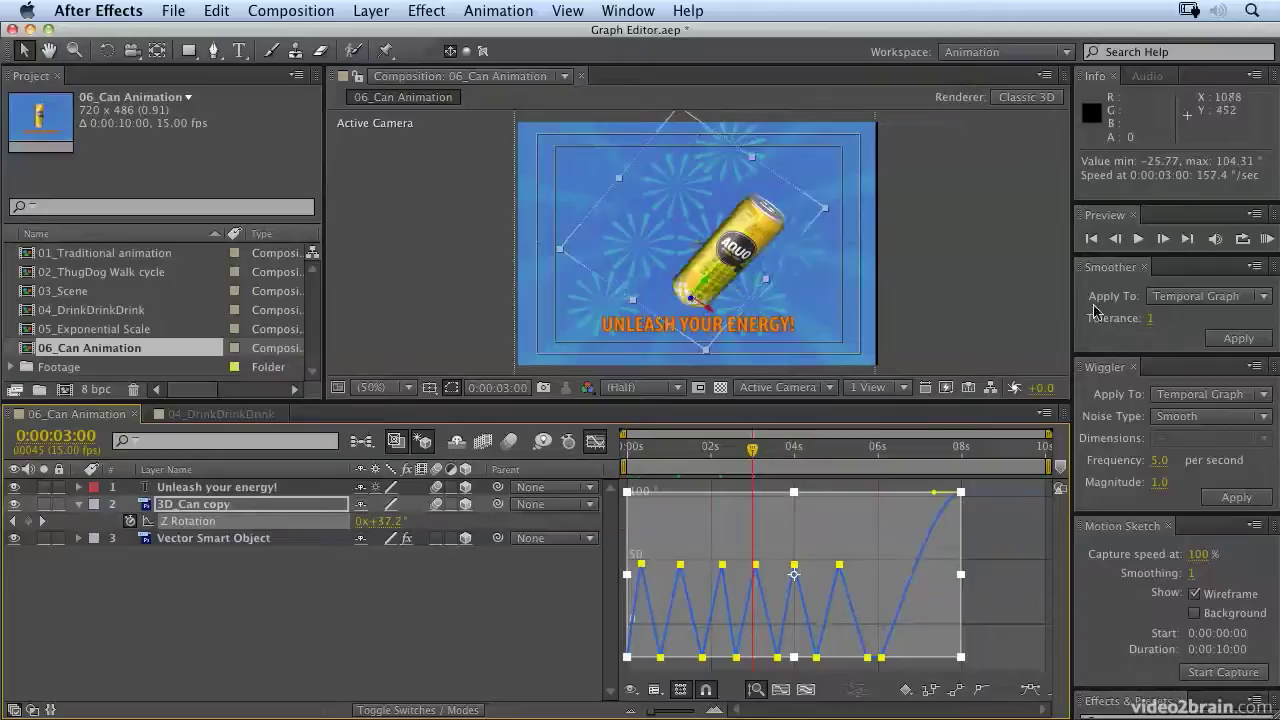
Step: Shift all Z Rotation keyframes down slightly to span about −33° to 97°, and preview the wobble before and after
click(1265, 240)
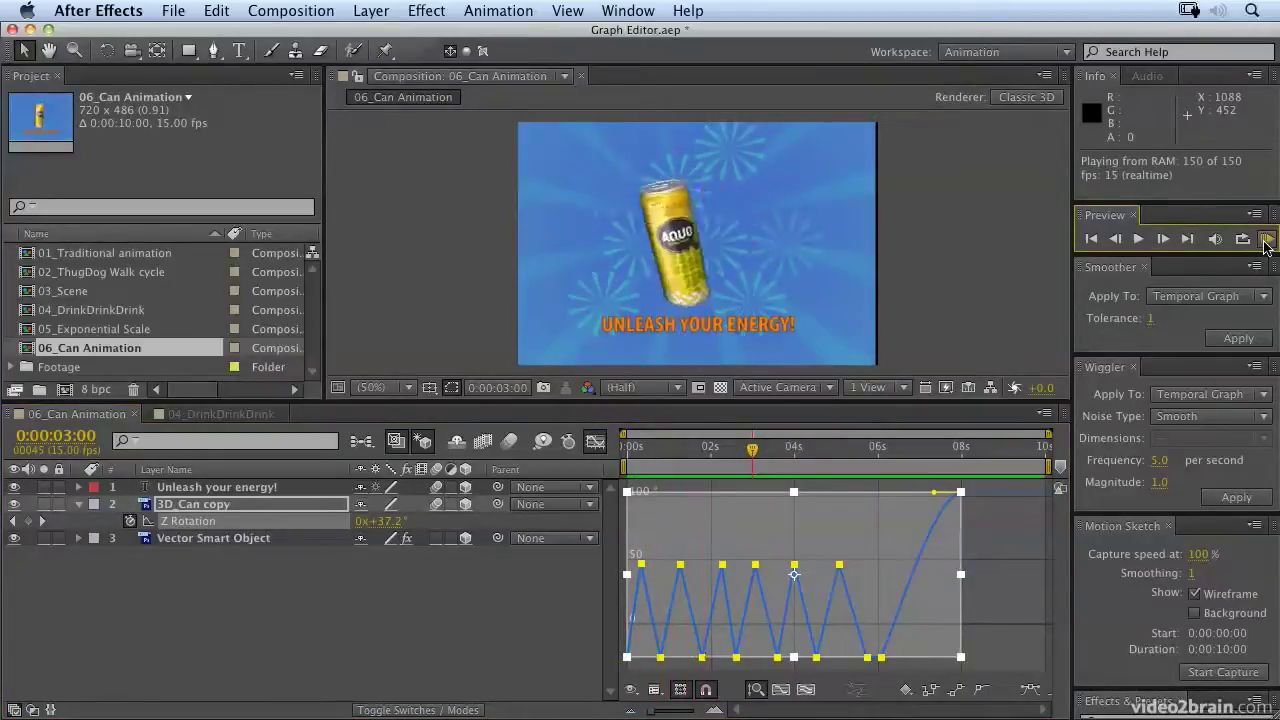
click(757, 610)
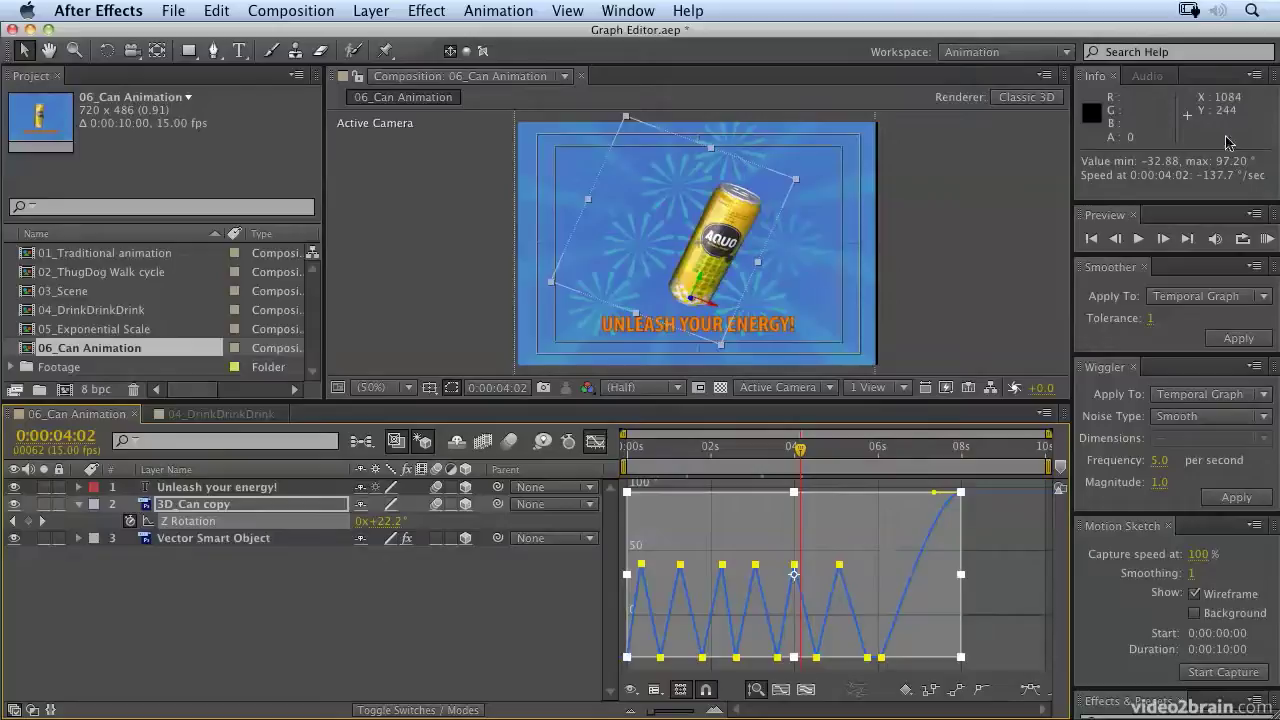
click(1267, 242)
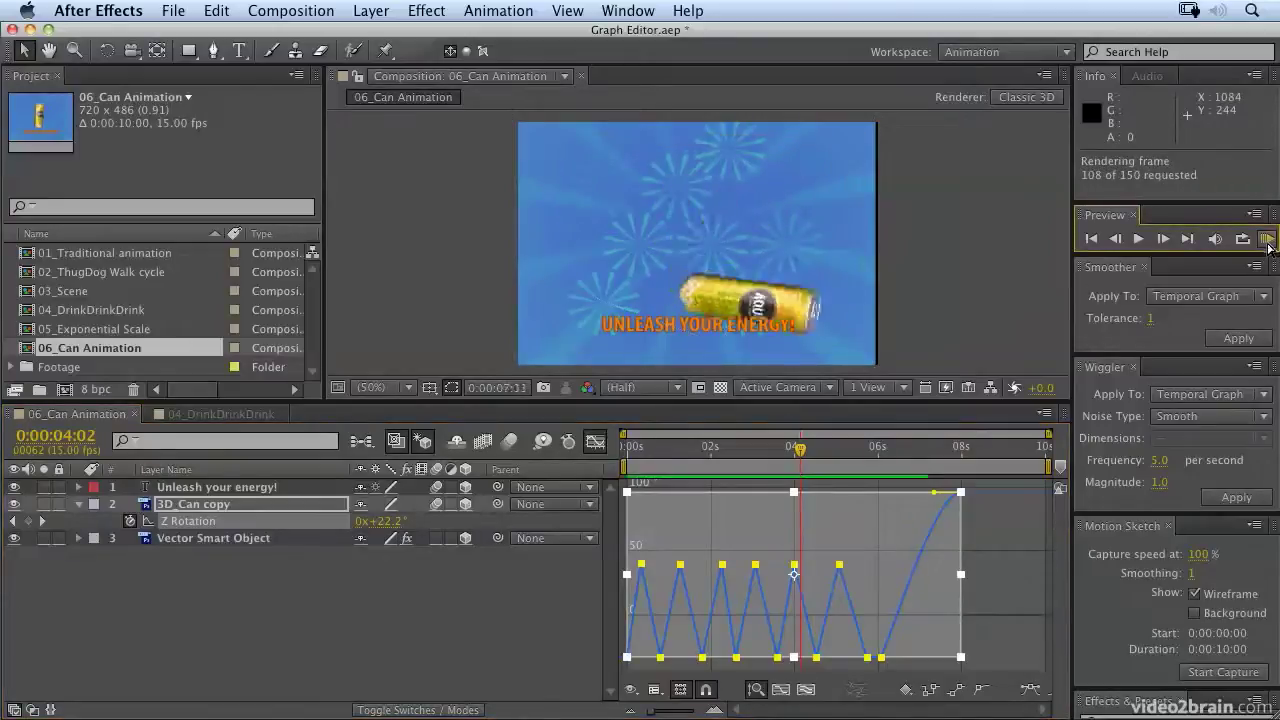
key(space)
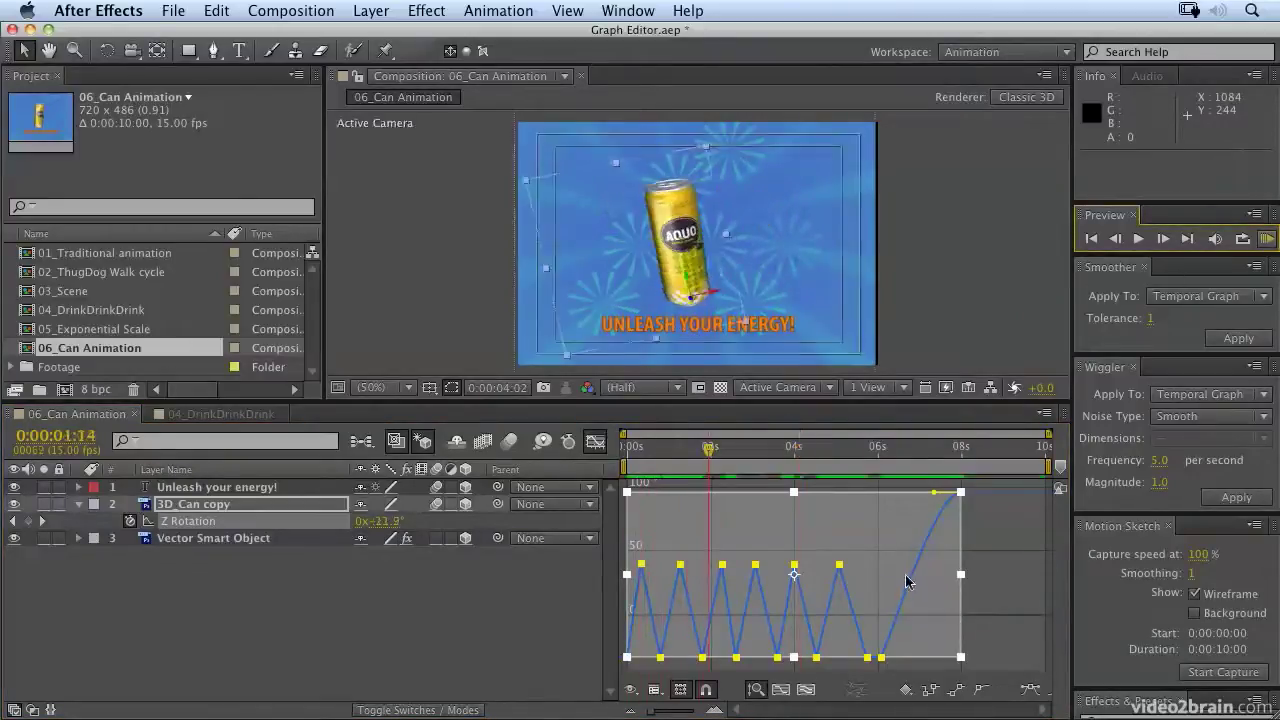
Step: Apply Easy Ease to all Z Rotation keyframes, lengthen their ease handles together for rounder peaks, and preview the motion
click(1030, 690)
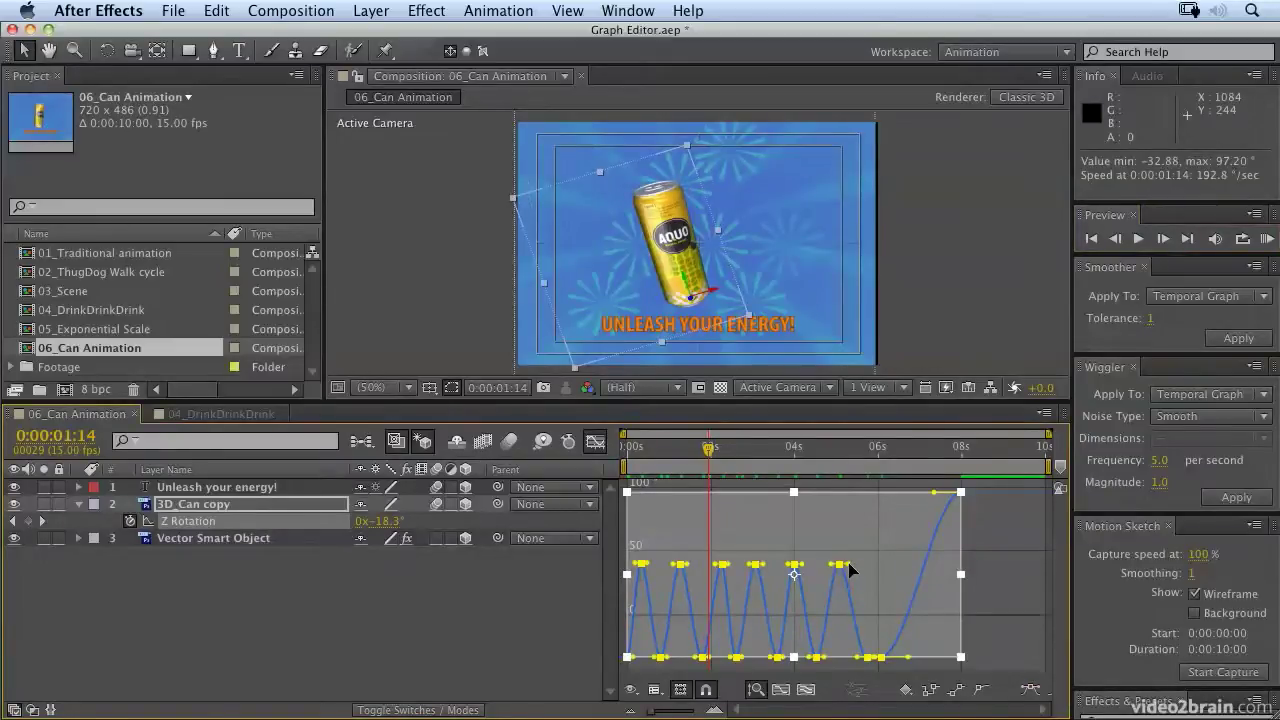
drag(851, 569, 816, 568)
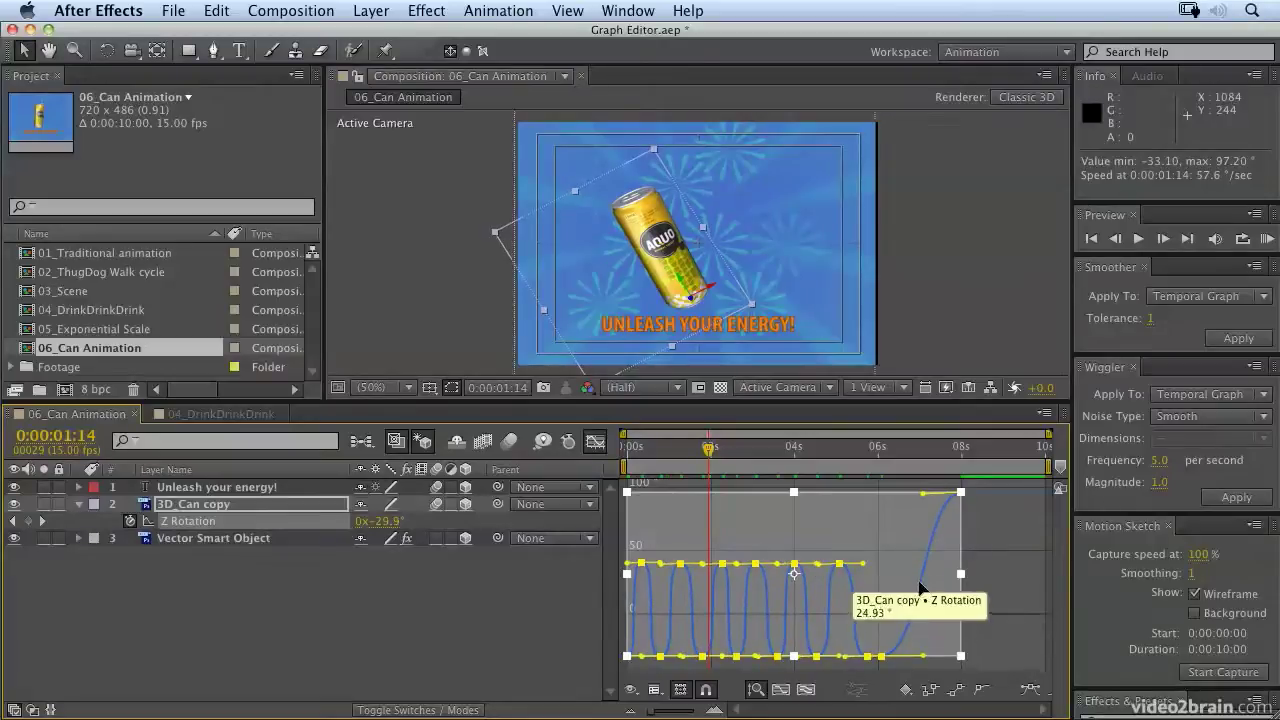
click(1266, 239)
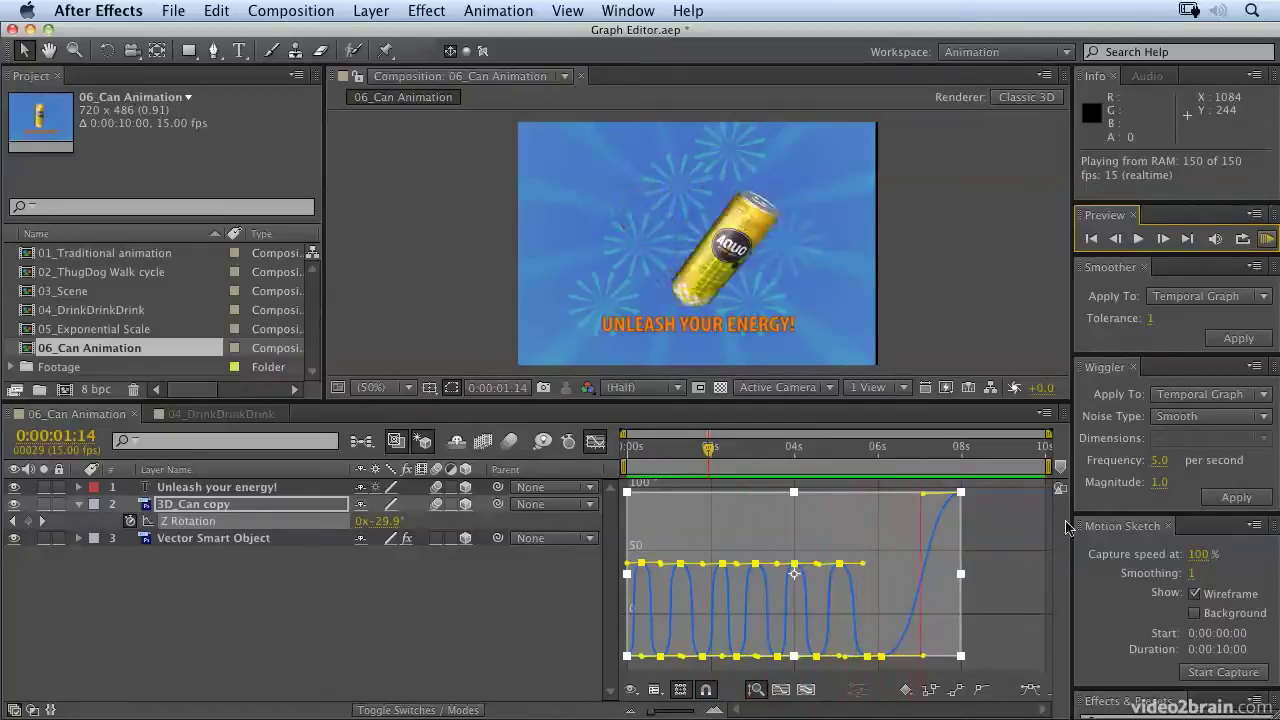
Step: Delete the last two Z Rotation keyframes, near 06:01 and 08:00, so the wobble ends at 05:11
click(1002, 558)
click(988, 516)
click(961, 495)
key(Delete)
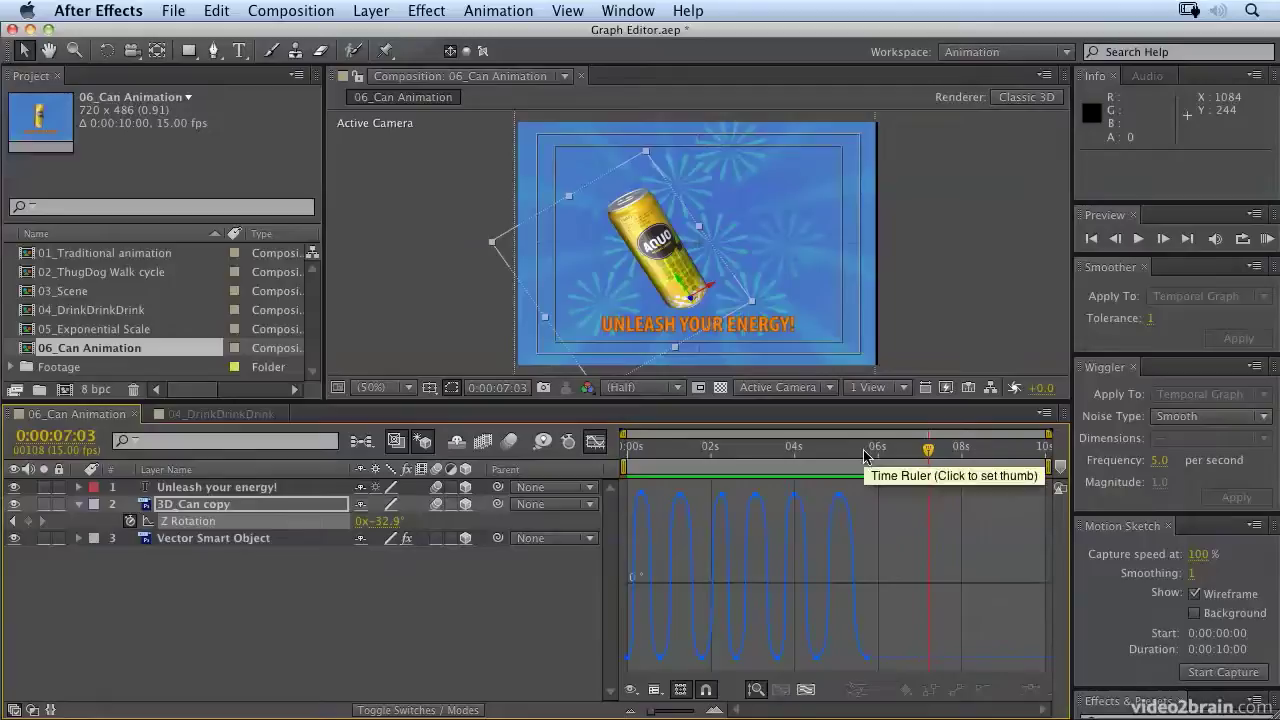
Step: Select and copy all Z Rotation keyframes, and paste them at 05:11 to continue the wobble
drag(880, 456, 812, 458)
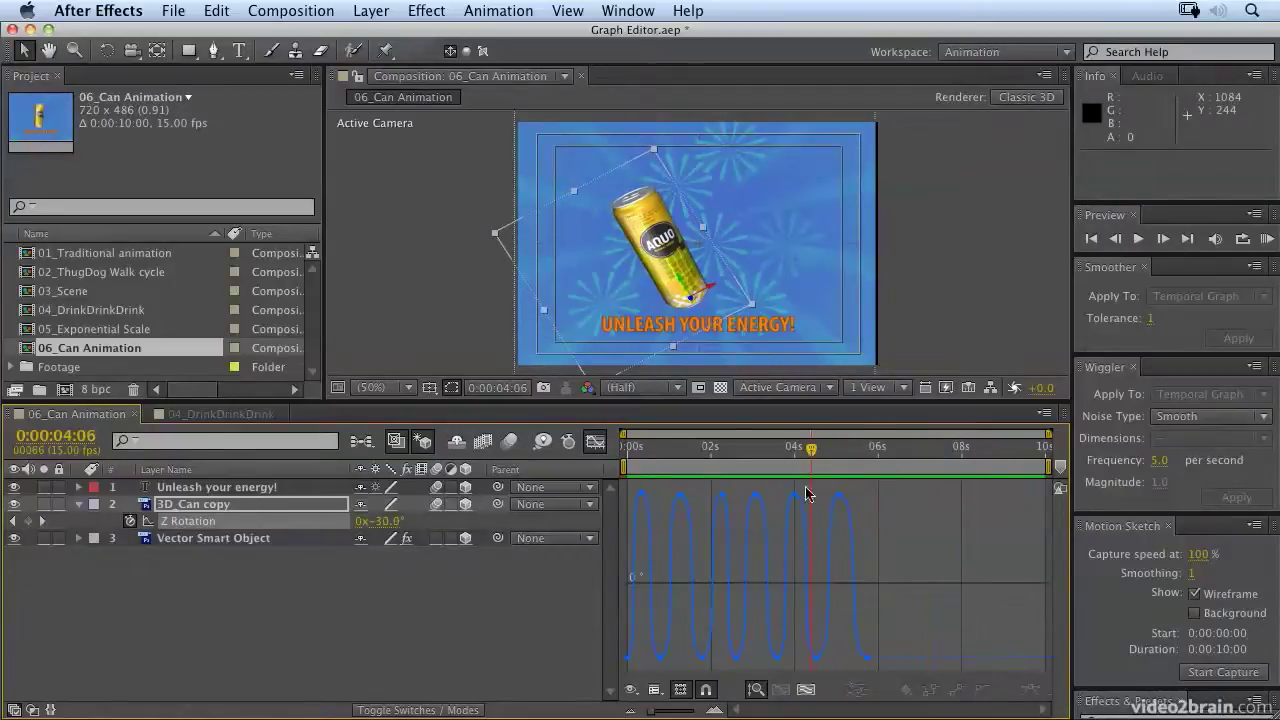
click(180, 522)
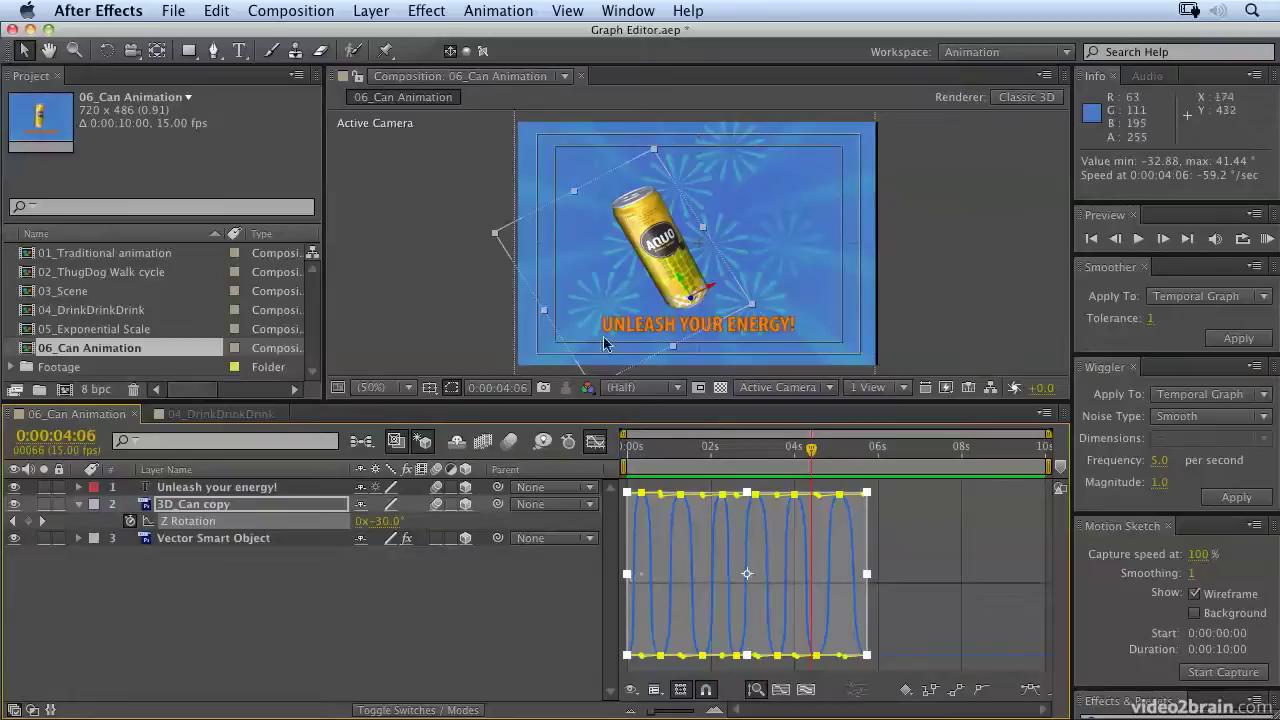
click(866, 452)
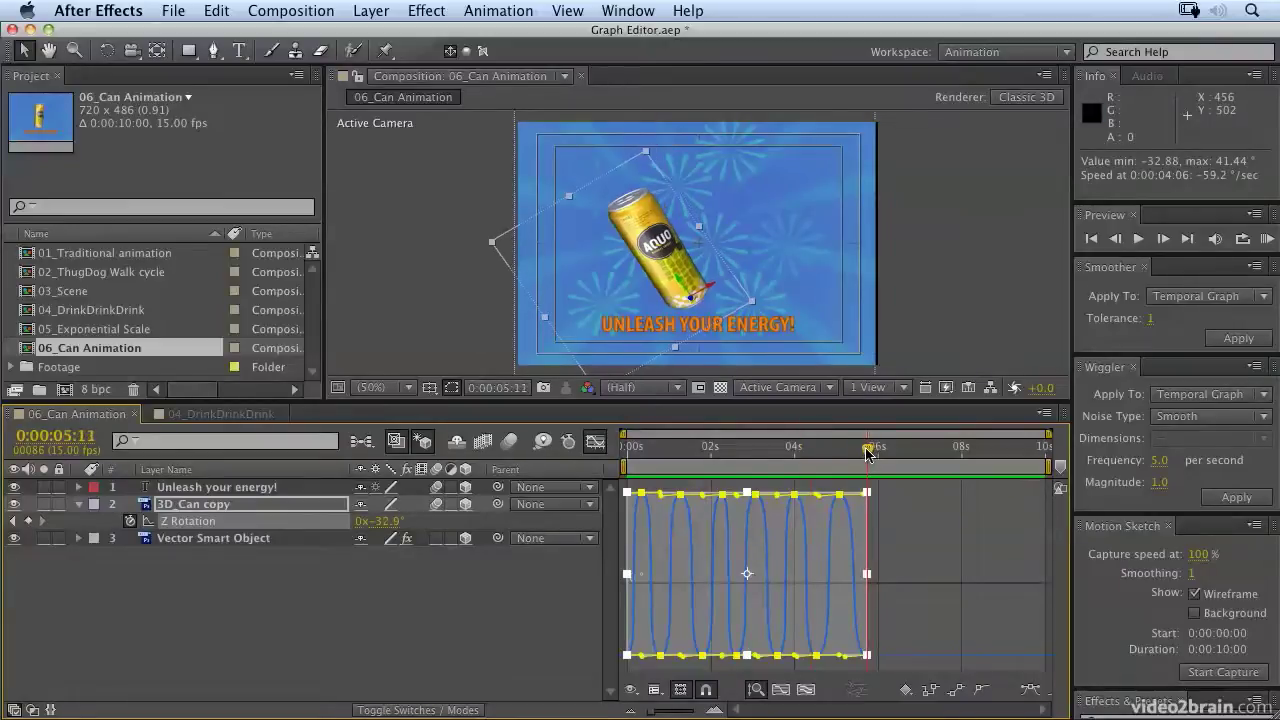
key(super+v)
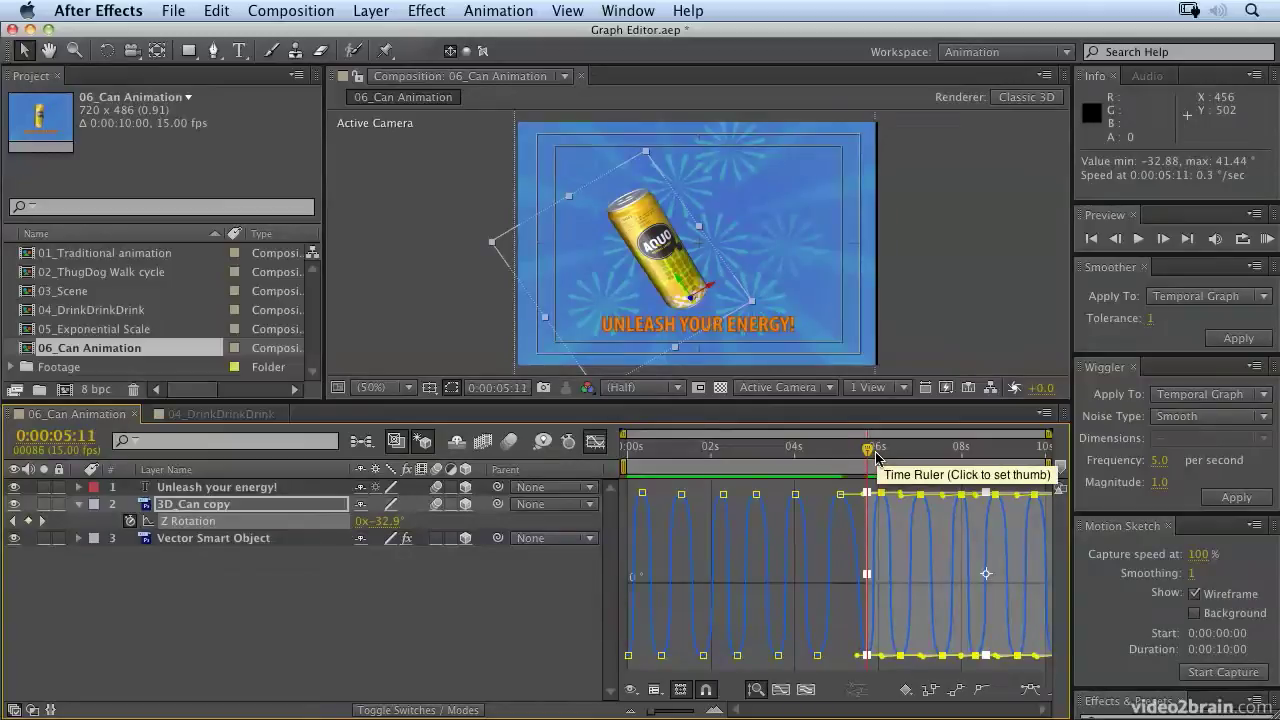
Step: Preview the repeated wobble, and lengthen the incoming ease handle of the keyframe at 05:11 to smooth the junction
click(1267, 240)
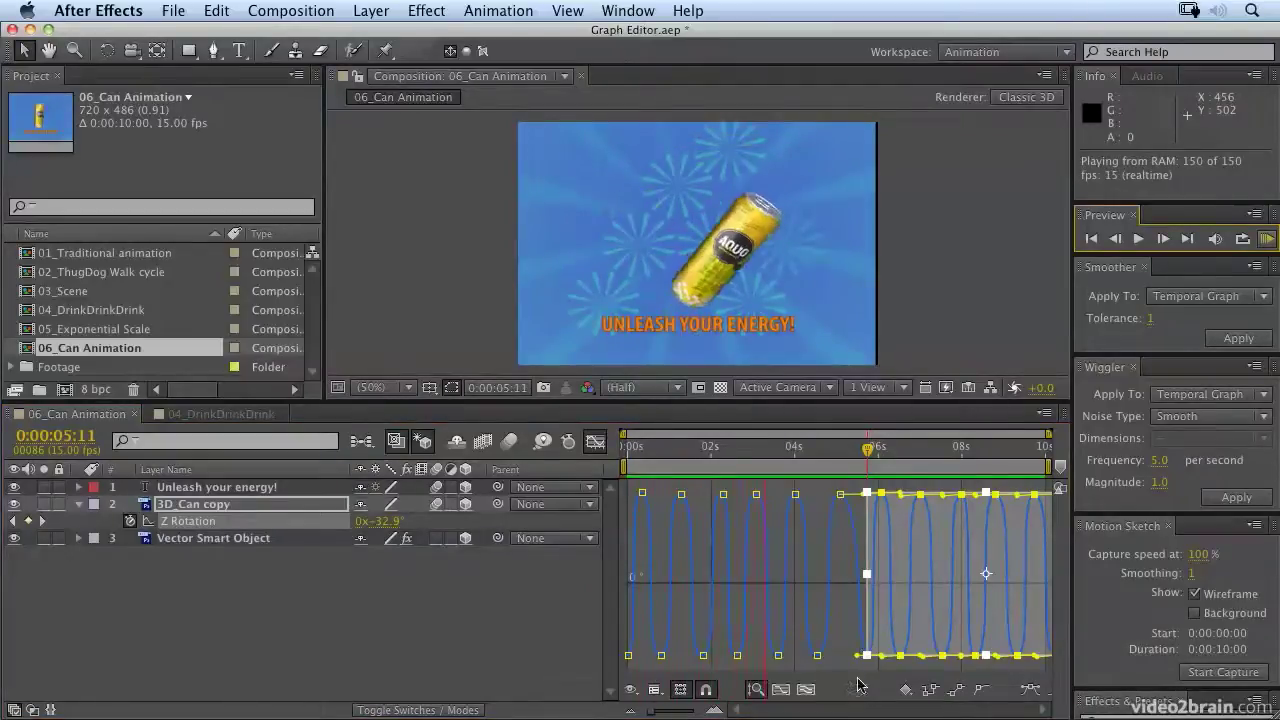
key(space)
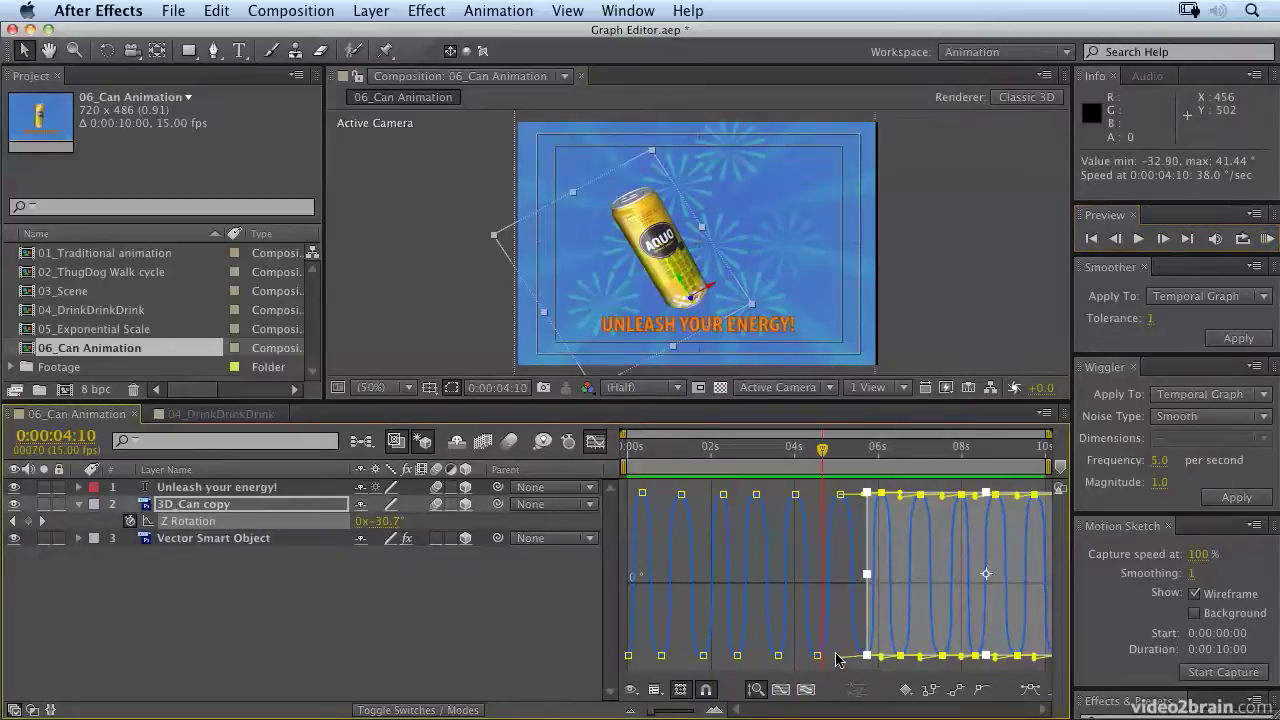
click(1267, 238)
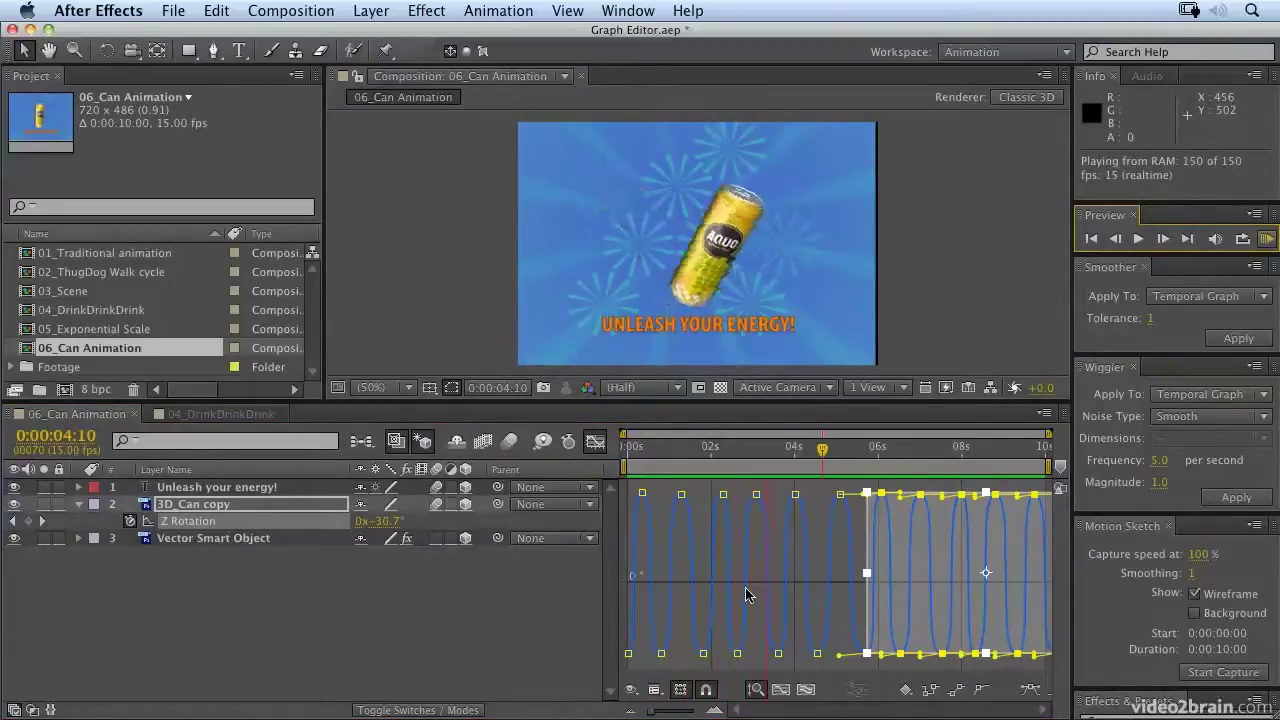
key(space)
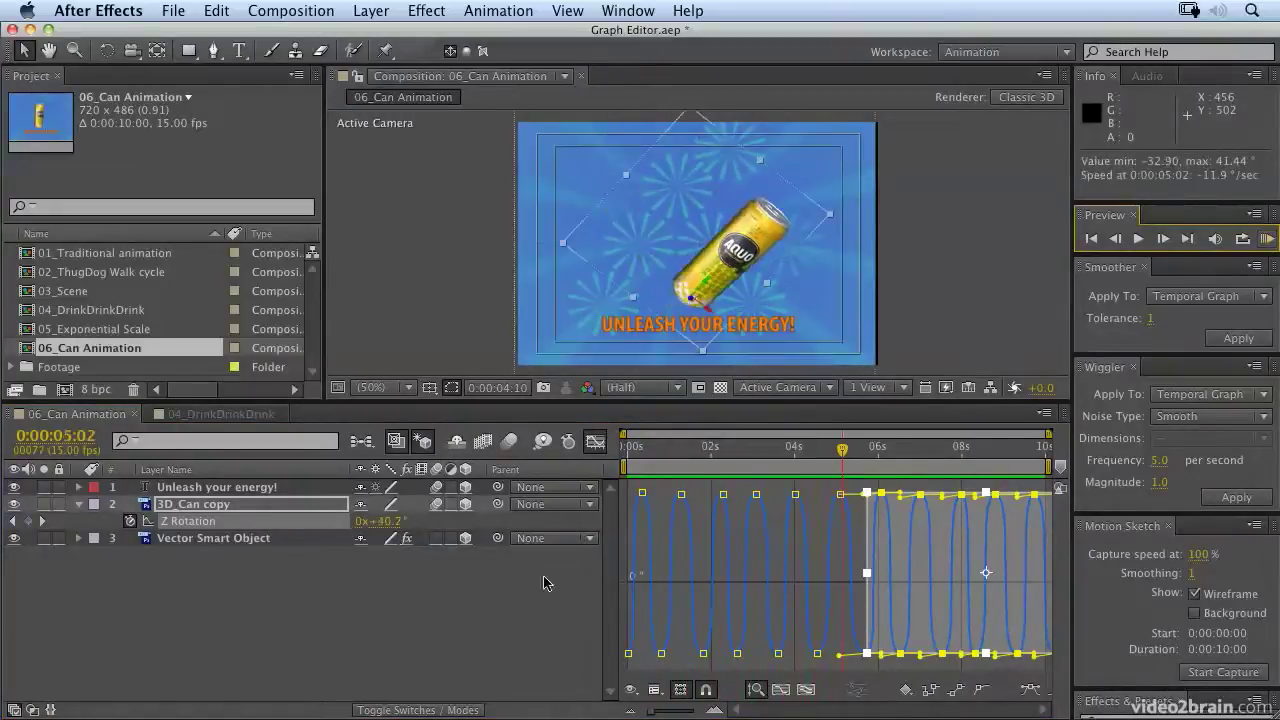
Step: Select all Z Rotation keyframes for inspection, and undo the ease handle adjustment and the keyframe paste at 05:11
click(172, 524)
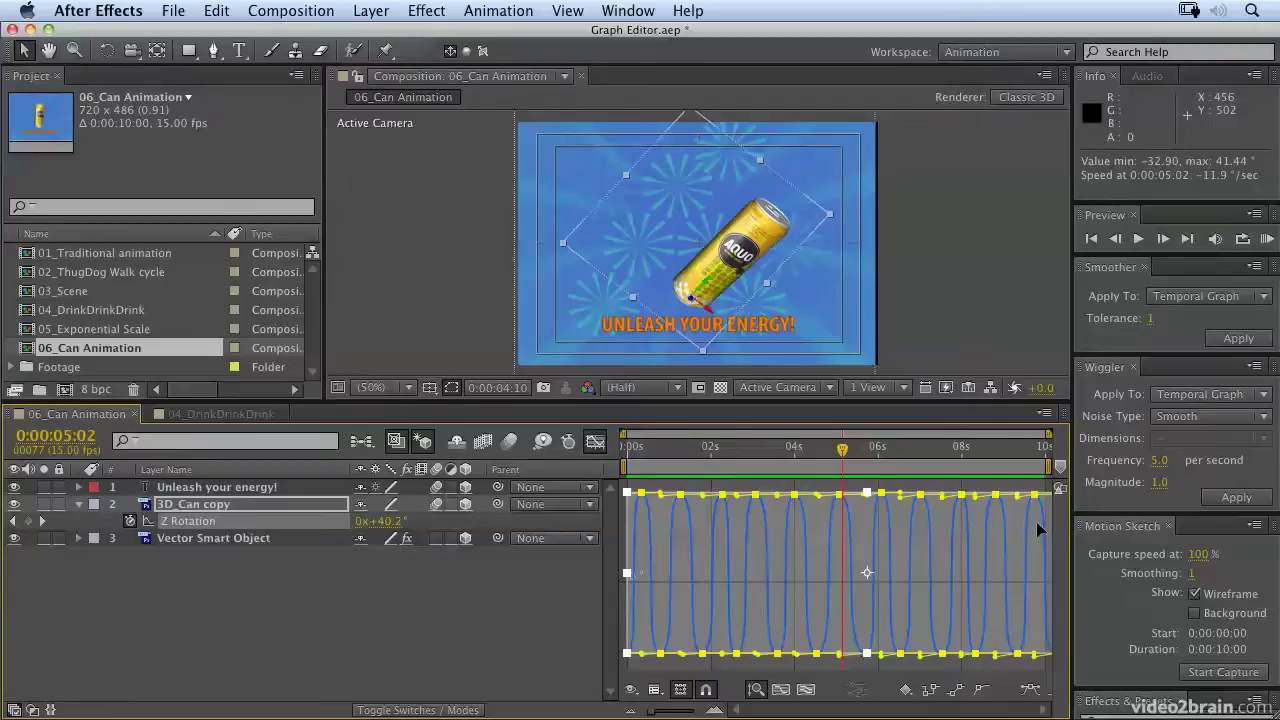
key(equal)
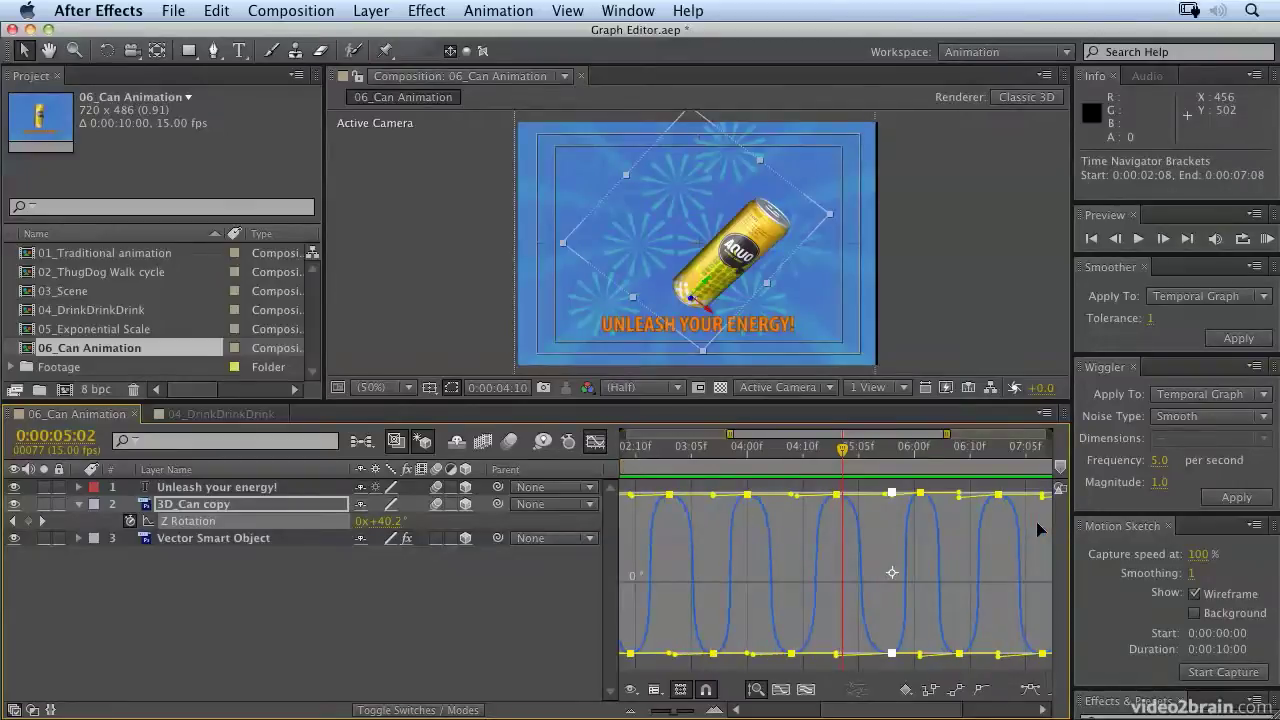
key(minus)
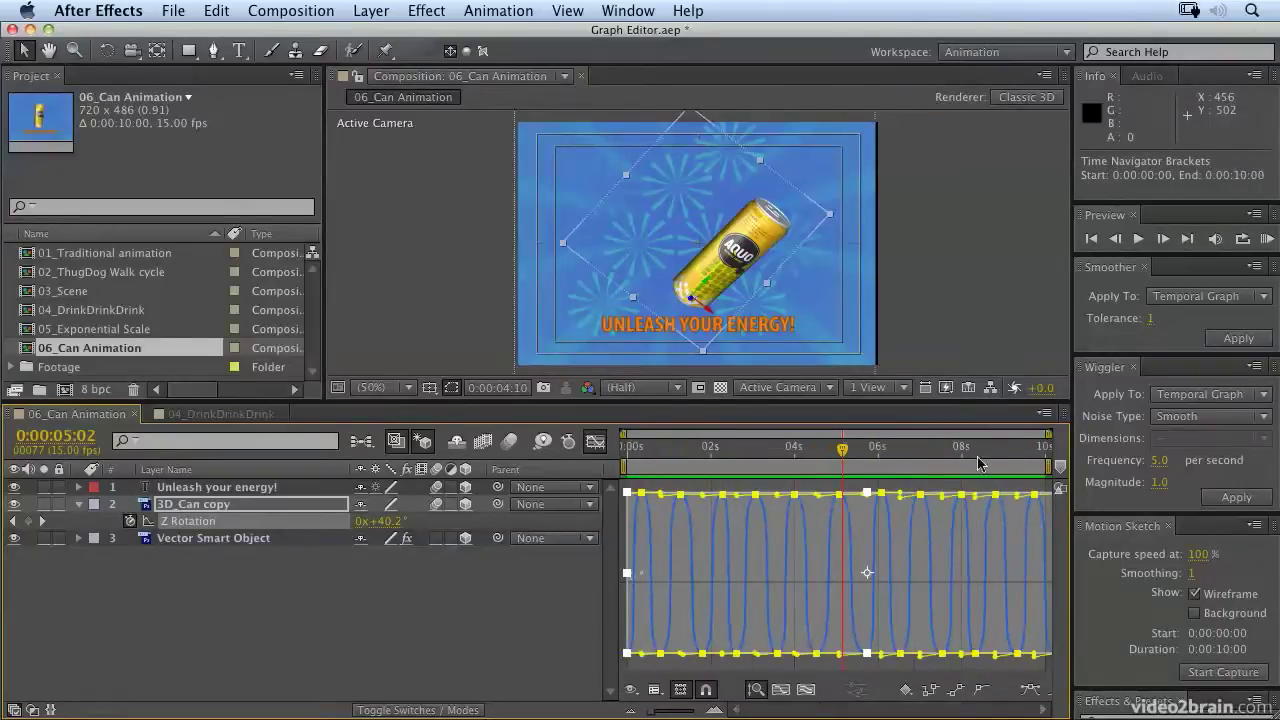
click(207, 525)
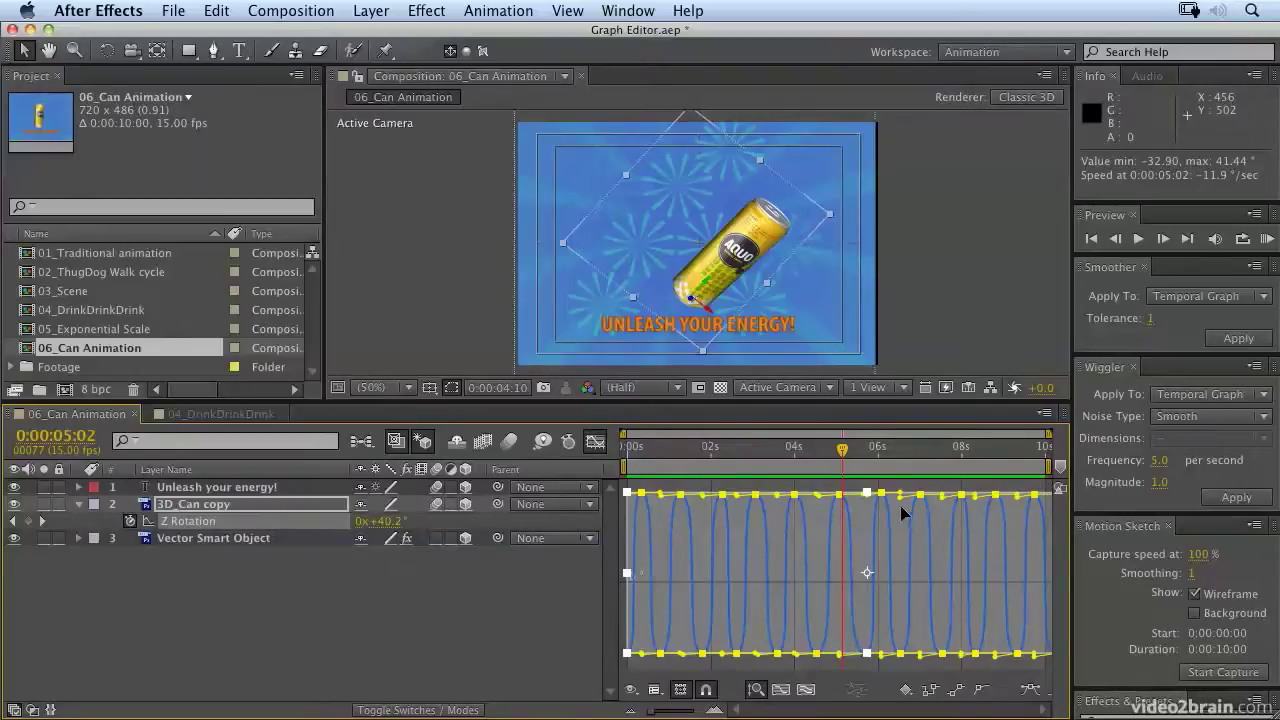
key(super+z)
key(super+z)
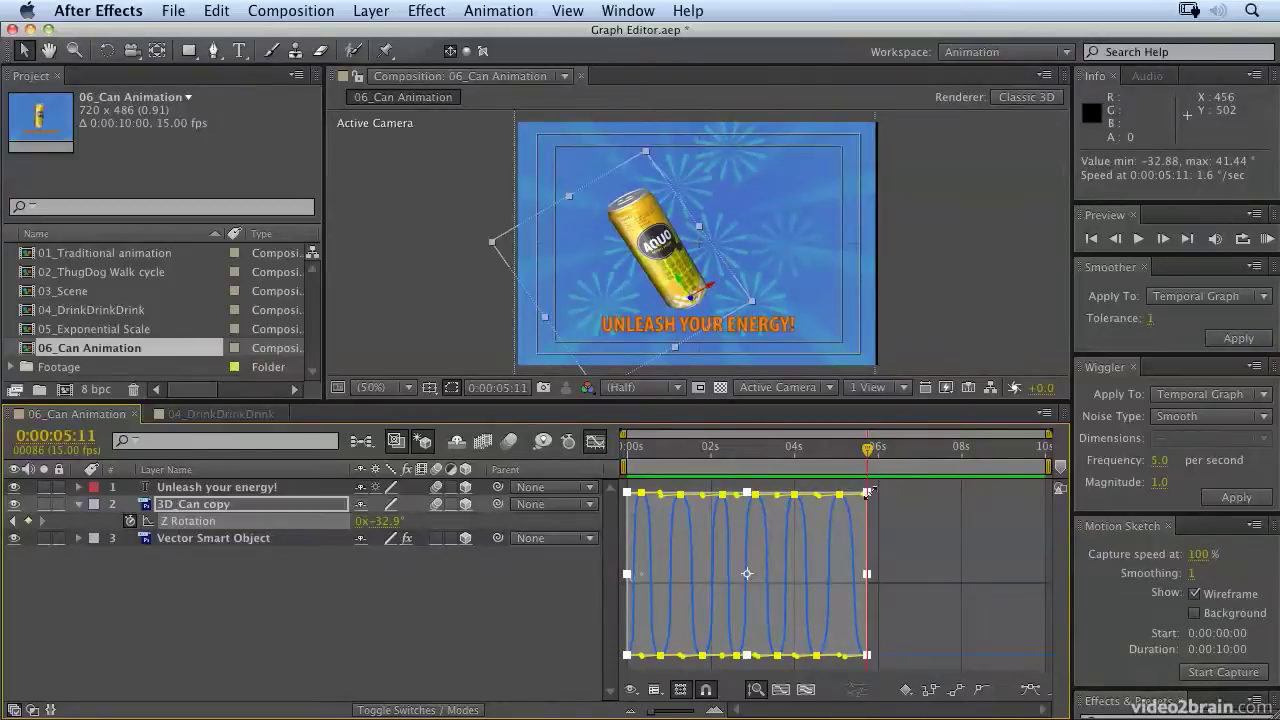
Step: Compress all Z Rotation keyframes in time so the last one falls at 04:00, preview them, and set the current time to 04:00
drag(868, 493, 699, 630)
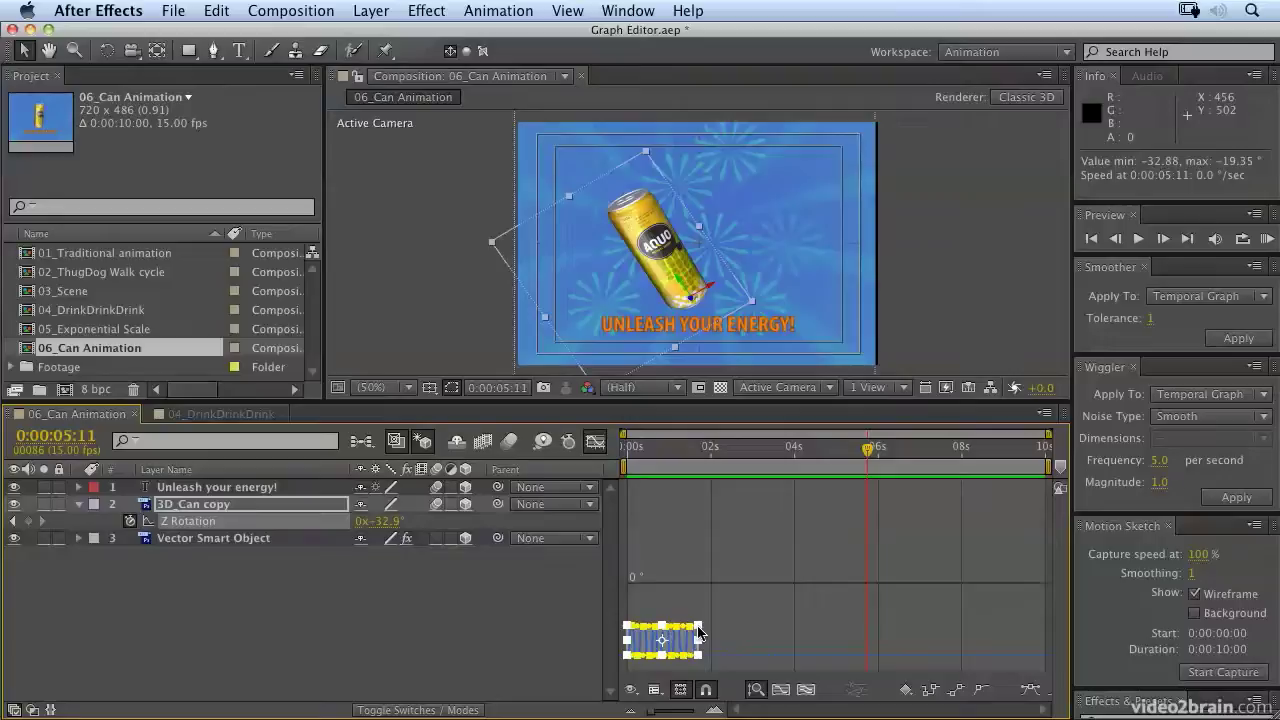
drag(699, 574, 796, 574)
key(space)
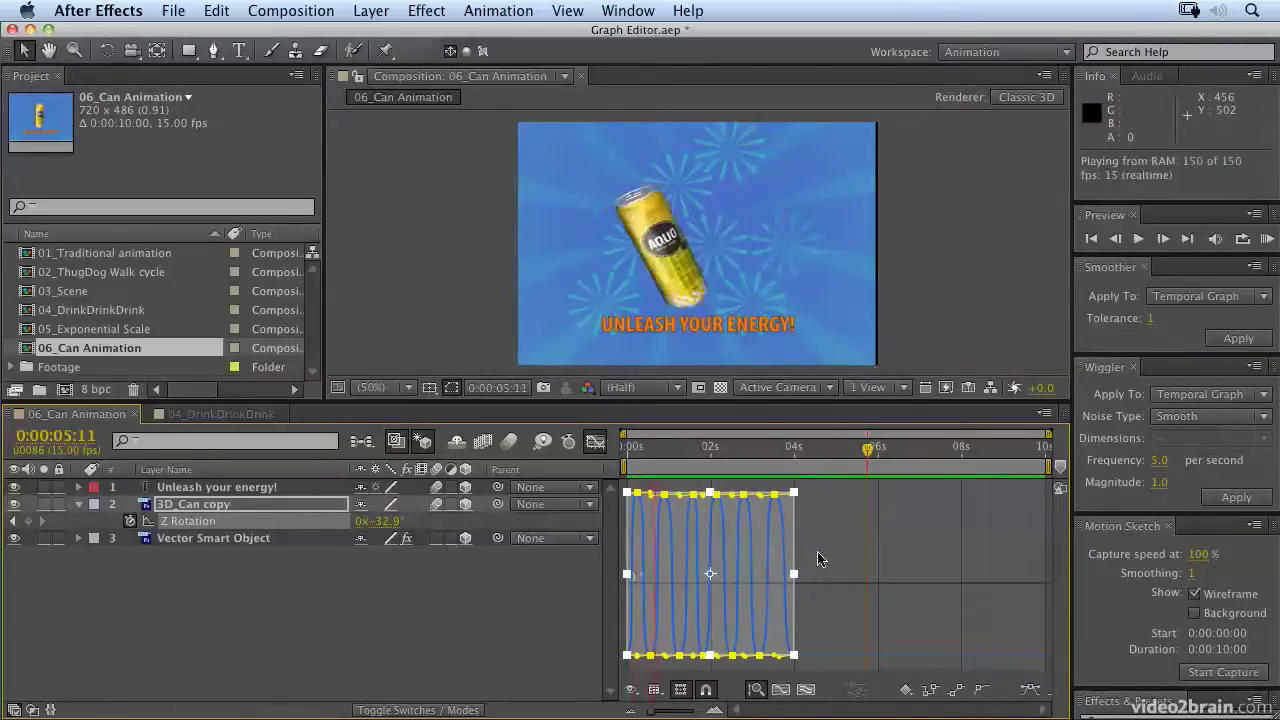
key(space)
click(794, 449)
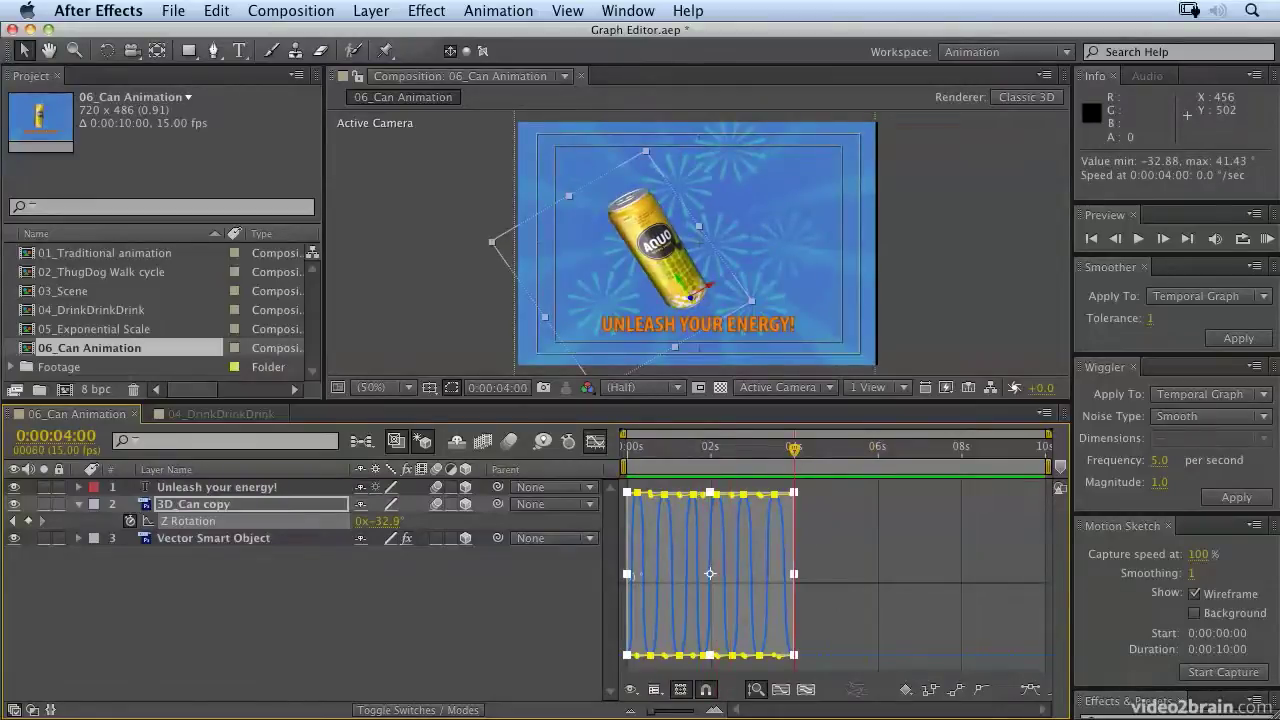
Step: Paste the copied Z Rotation keyframes at 04:00 to continue the wobble, preview it, and inspect the keyframe at the junction
key(ctrl+v)
key(space)
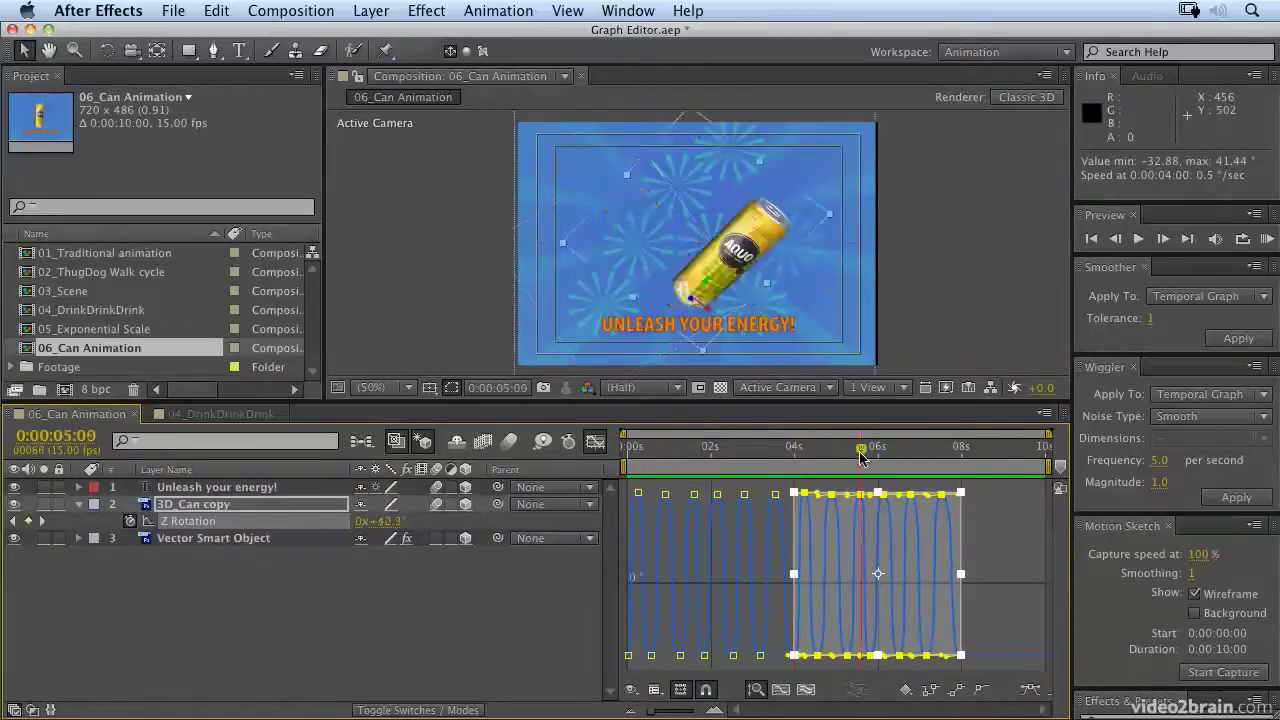
click(790, 656)
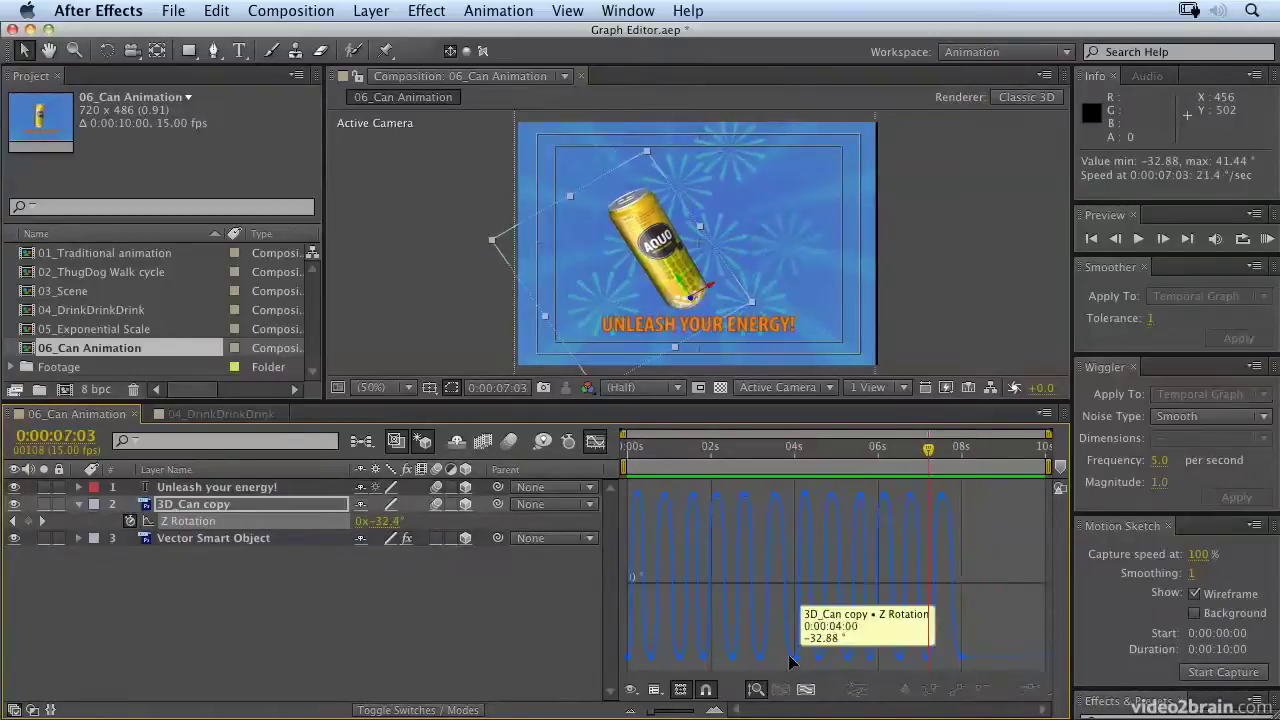
click(787, 660)
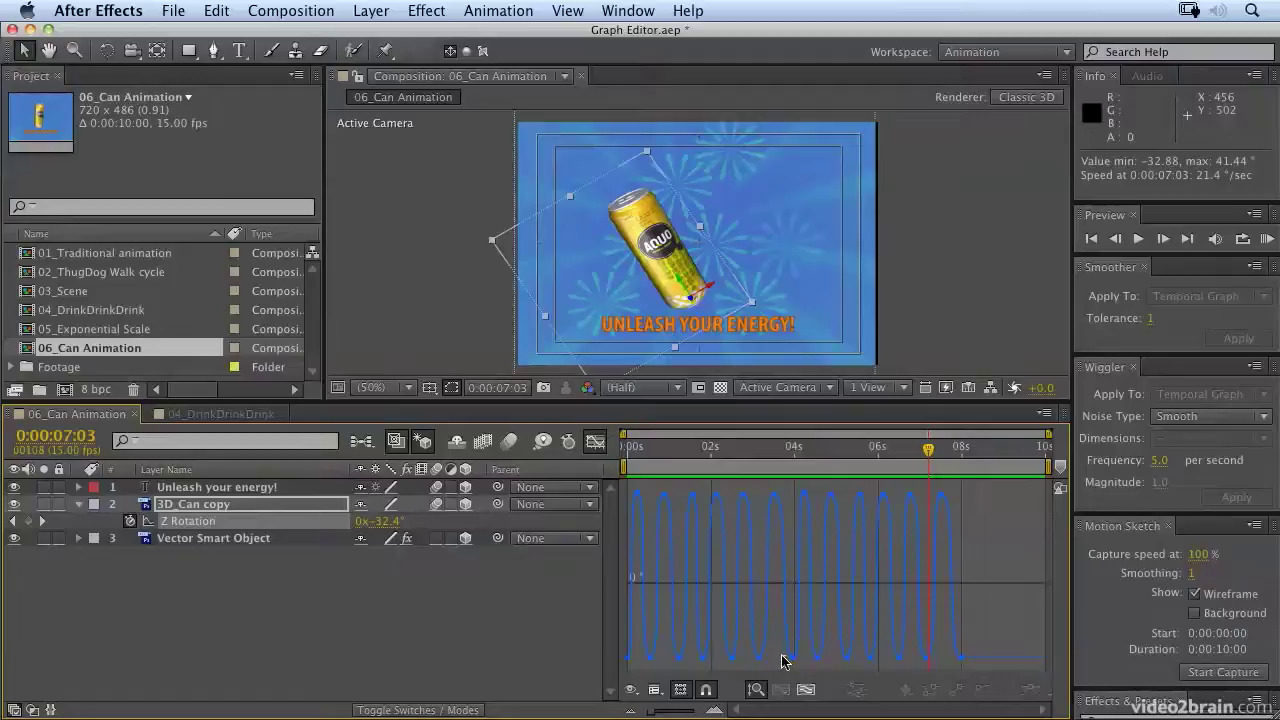
click(785, 659)
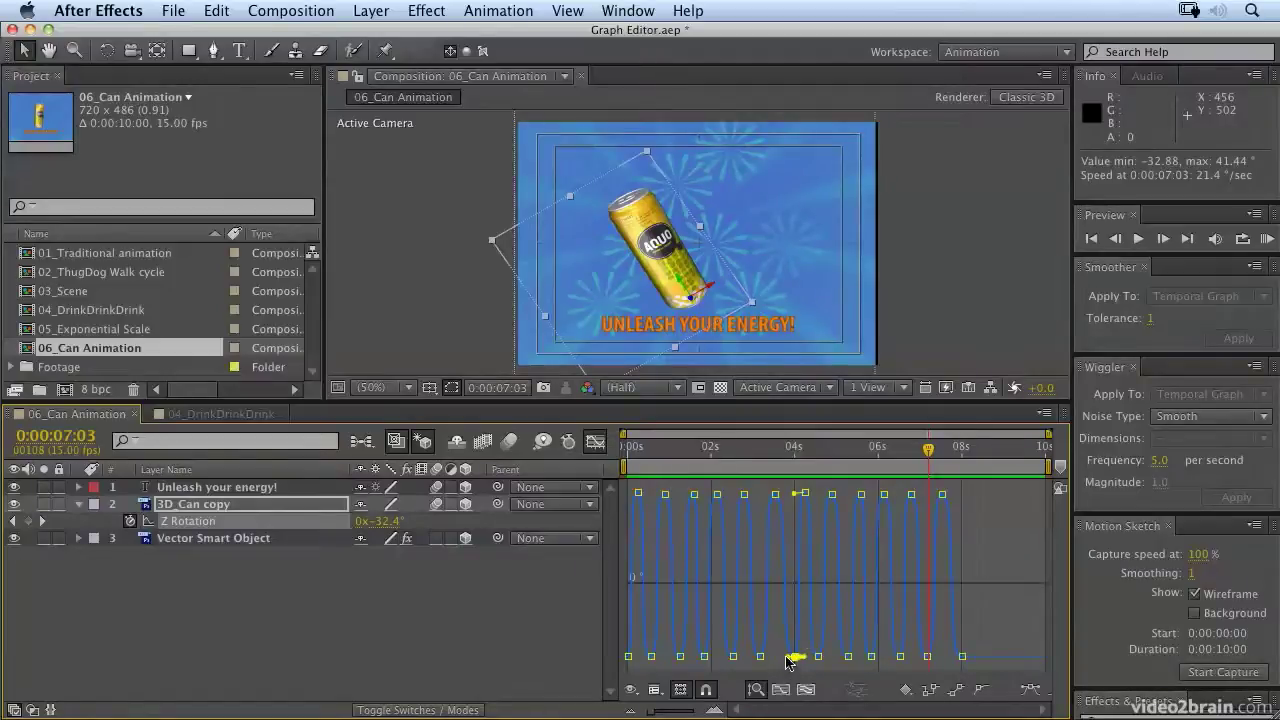
click(787, 661)
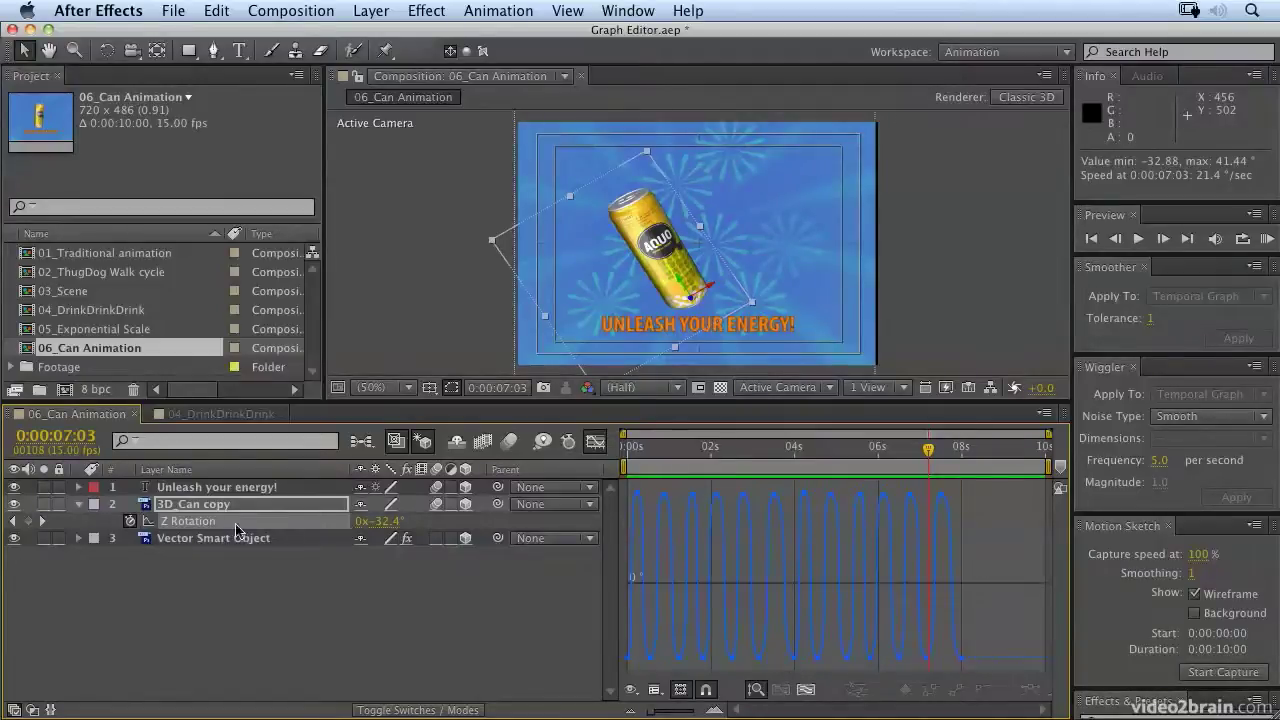
Step: Select all Z Rotation keyframes and taper their values towards 08:00 so the wobble gradually weakens
click(210, 524)
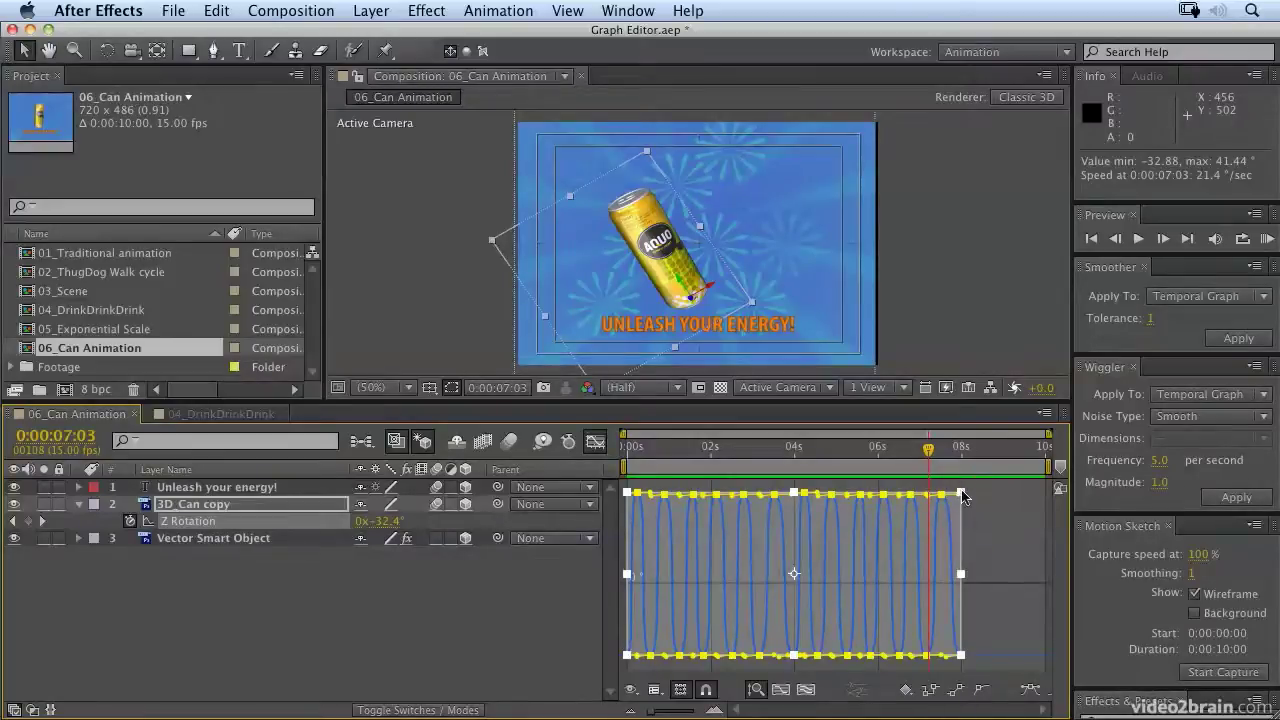
drag(962, 496, 963, 509)
key(super+z)
drag(960, 494, 970, 561)
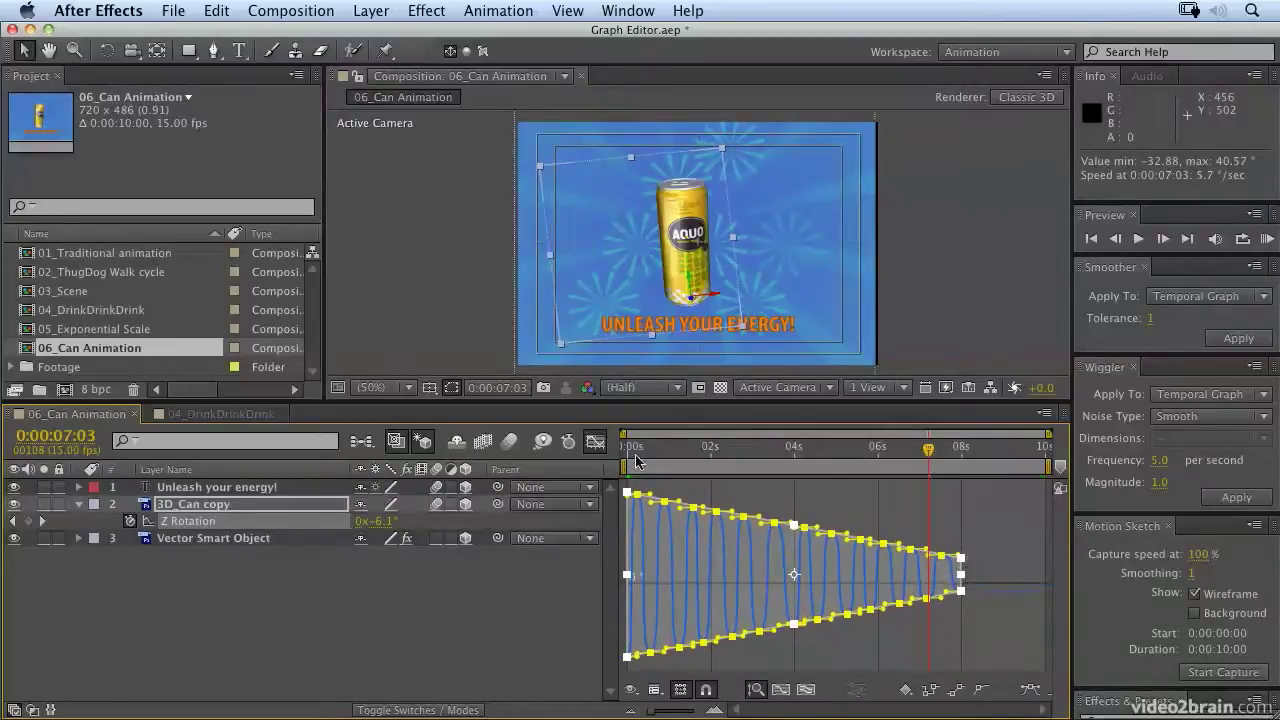
Step: Preview the tapered wobble, and narrow the Z Rotation keyframes further at 08:00 so the motion almost dies out
drag(636, 456, 957, 470)
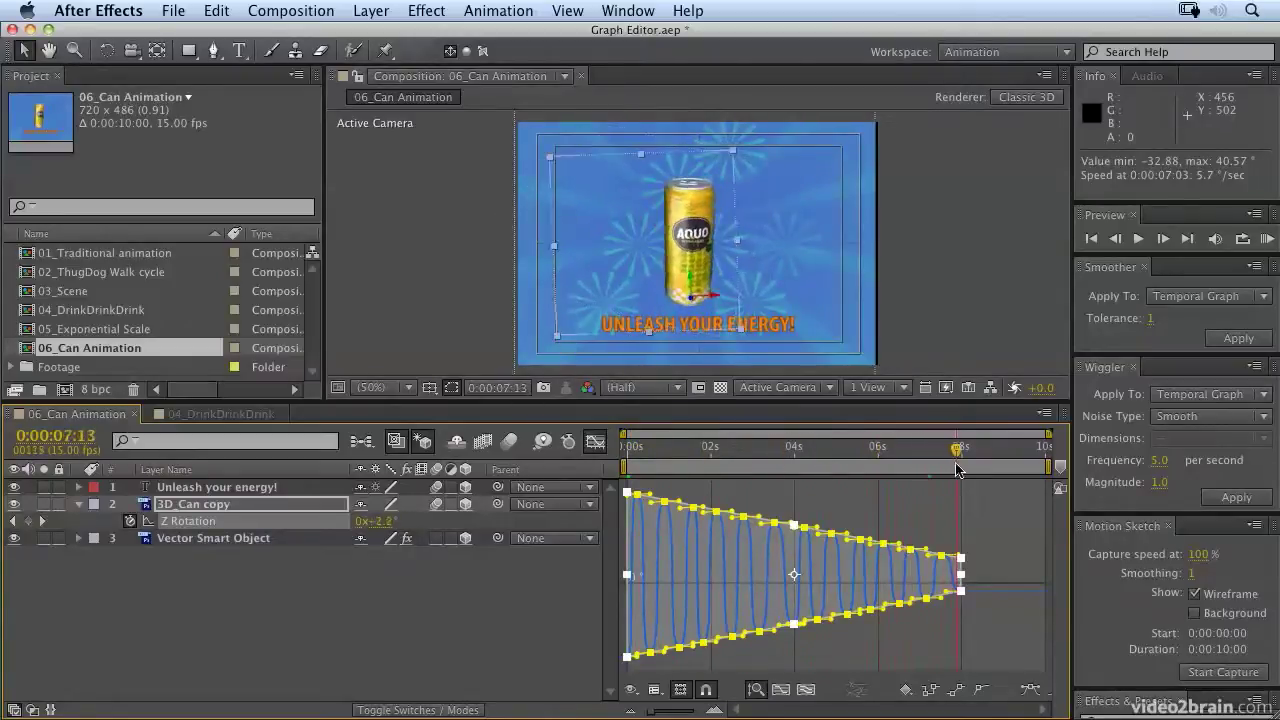
click(1268, 240)
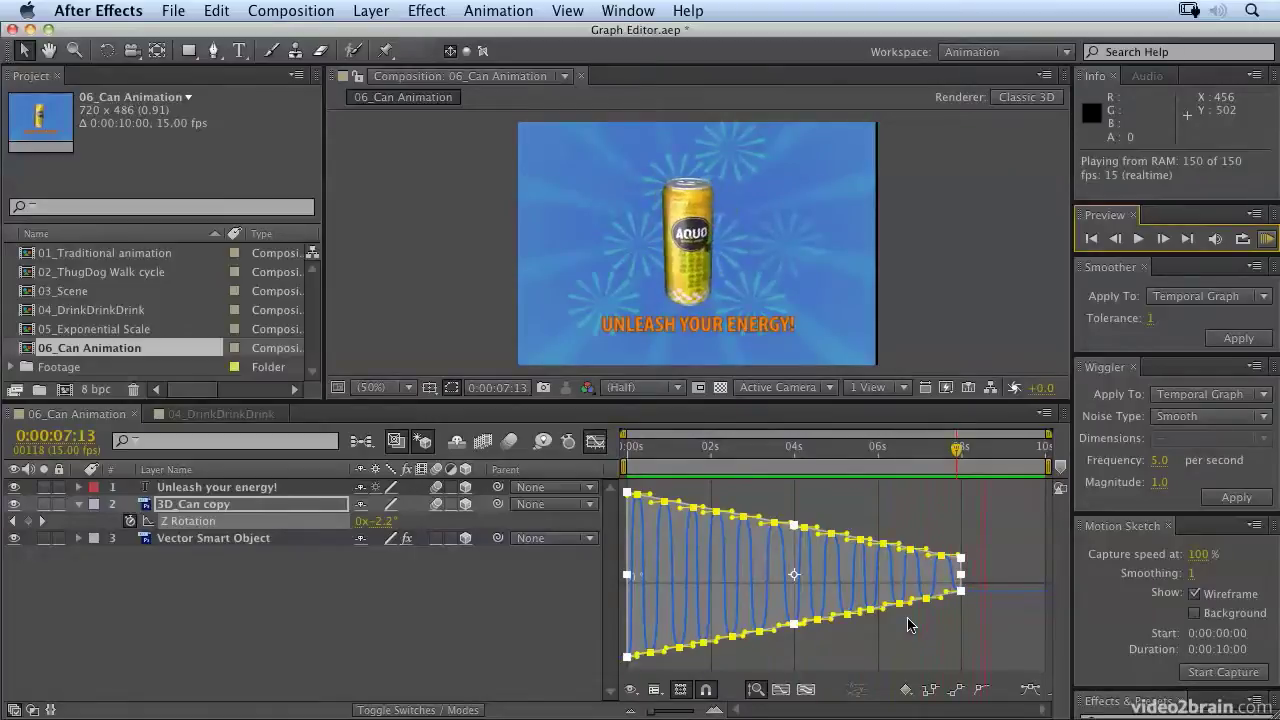
key(space)
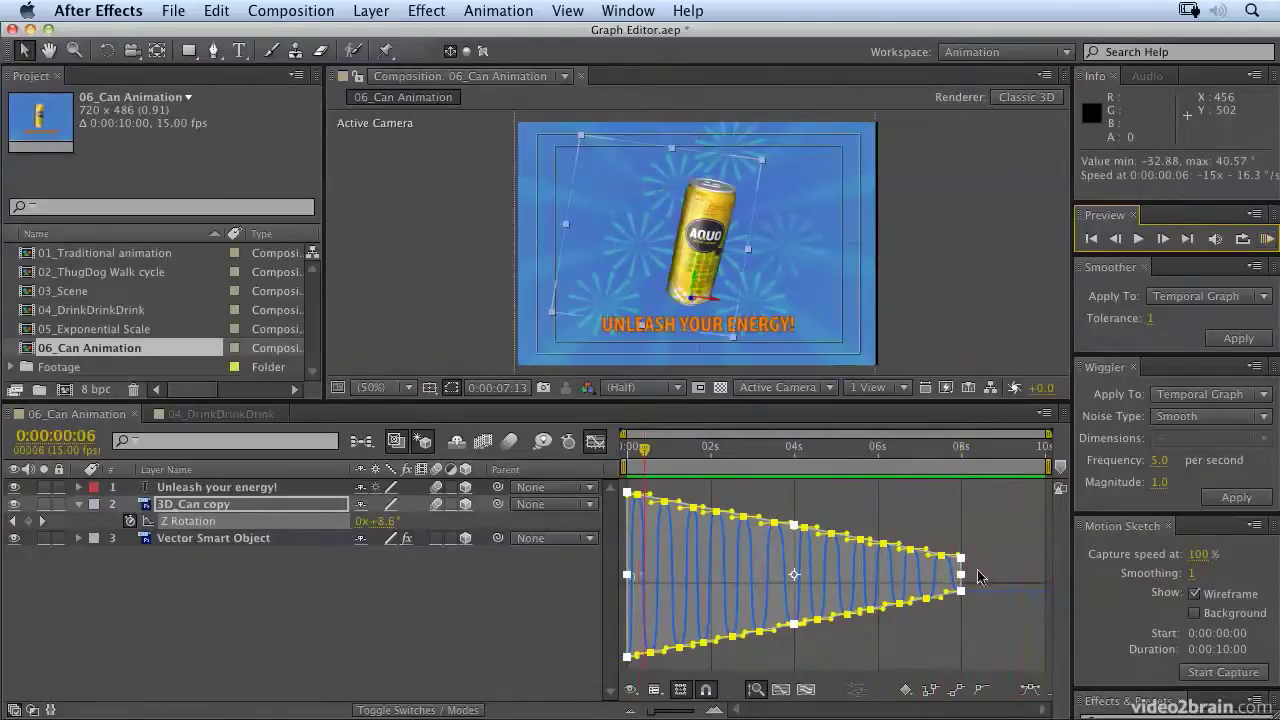
drag(960, 558, 962, 569)
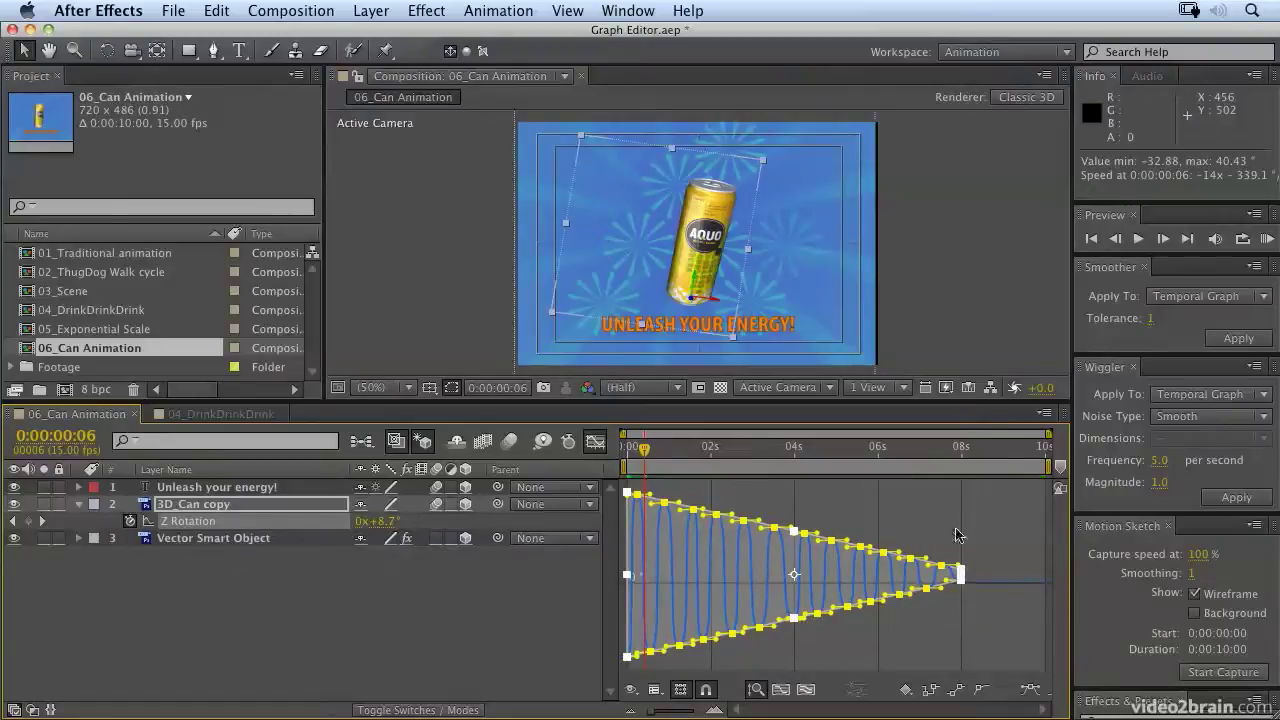
drag(927, 458, 600, 448)
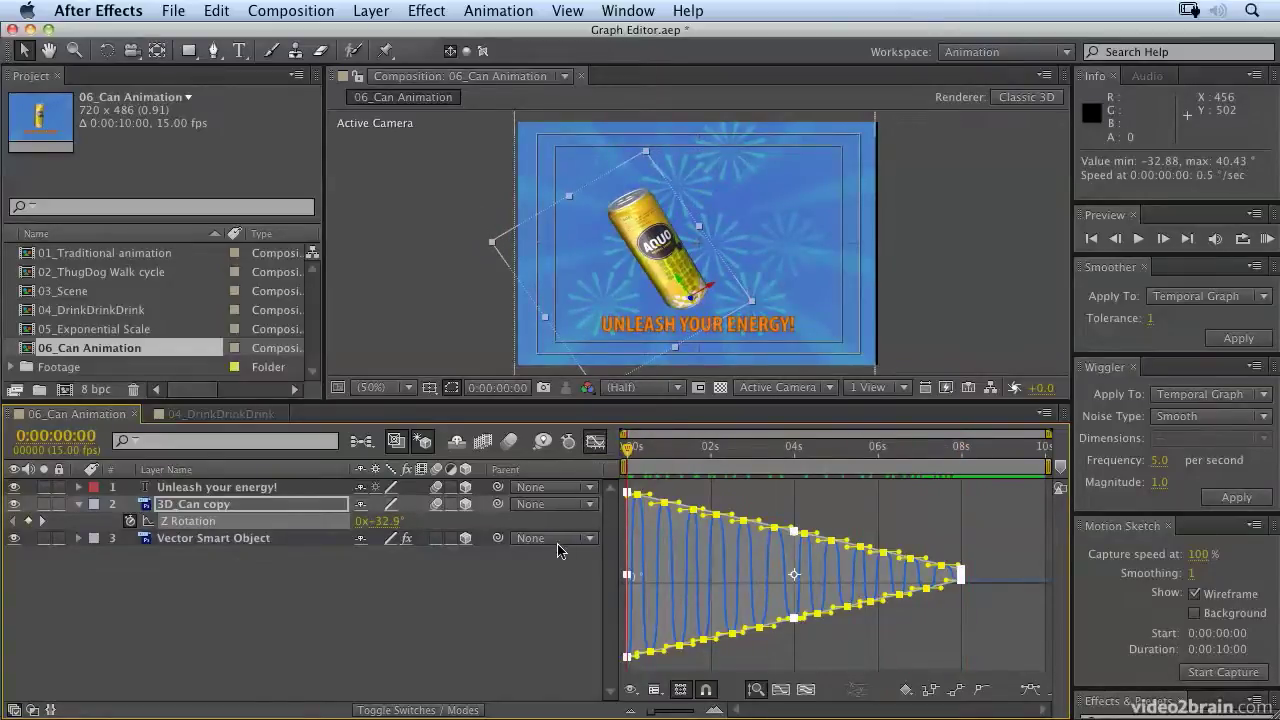
Step: Reveal Scale on the 3D_Can copy layer, create a 29% Scale keyframe, and move it to 06:00
click(218, 505)
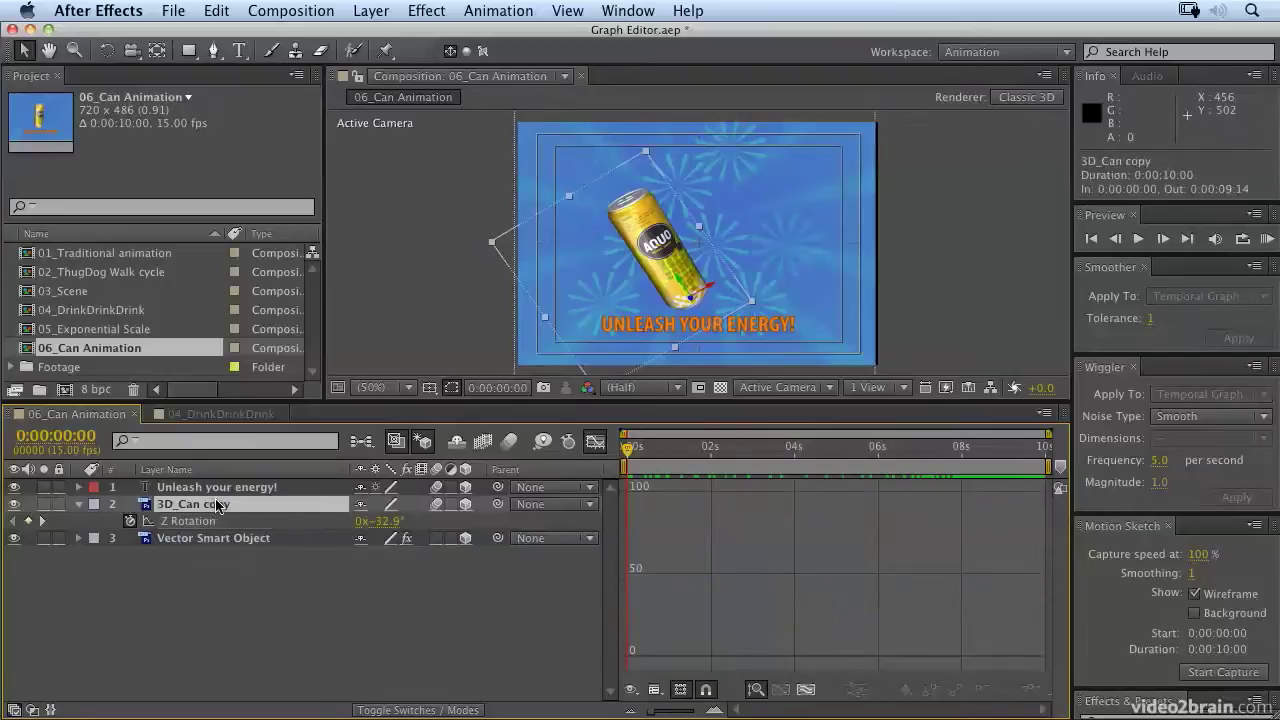
key(shift+s)
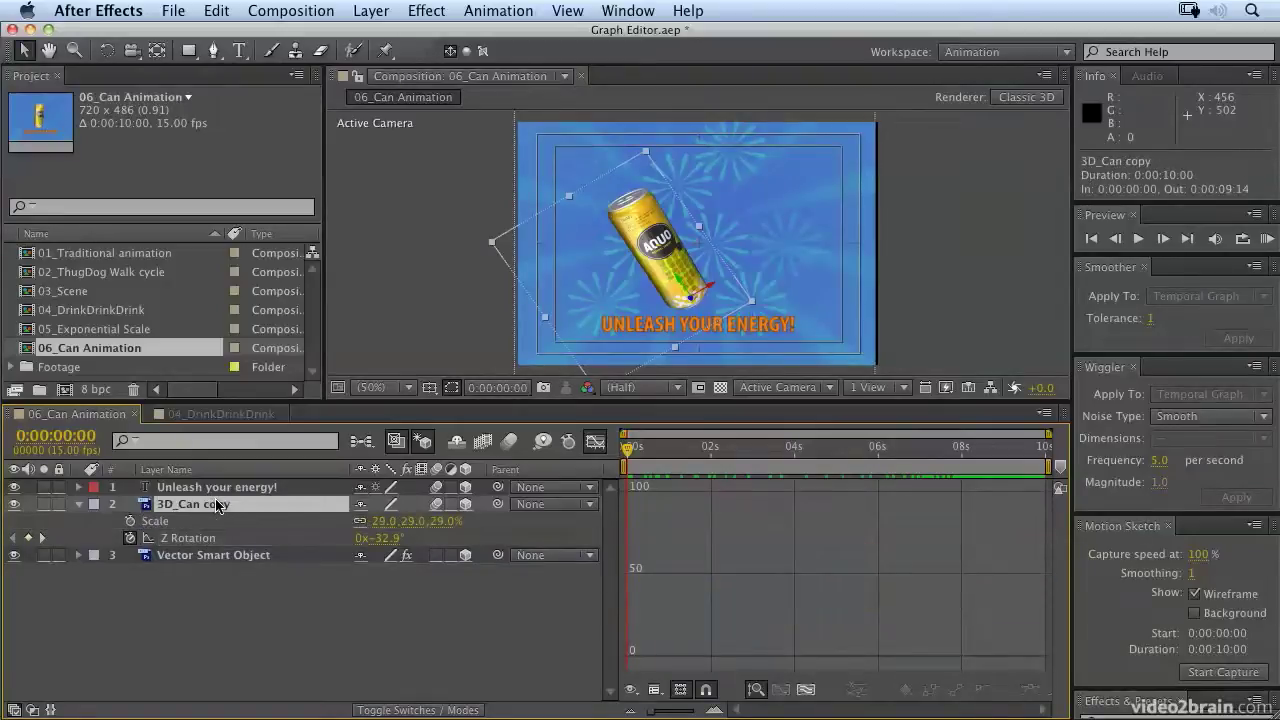
click(130, 522)
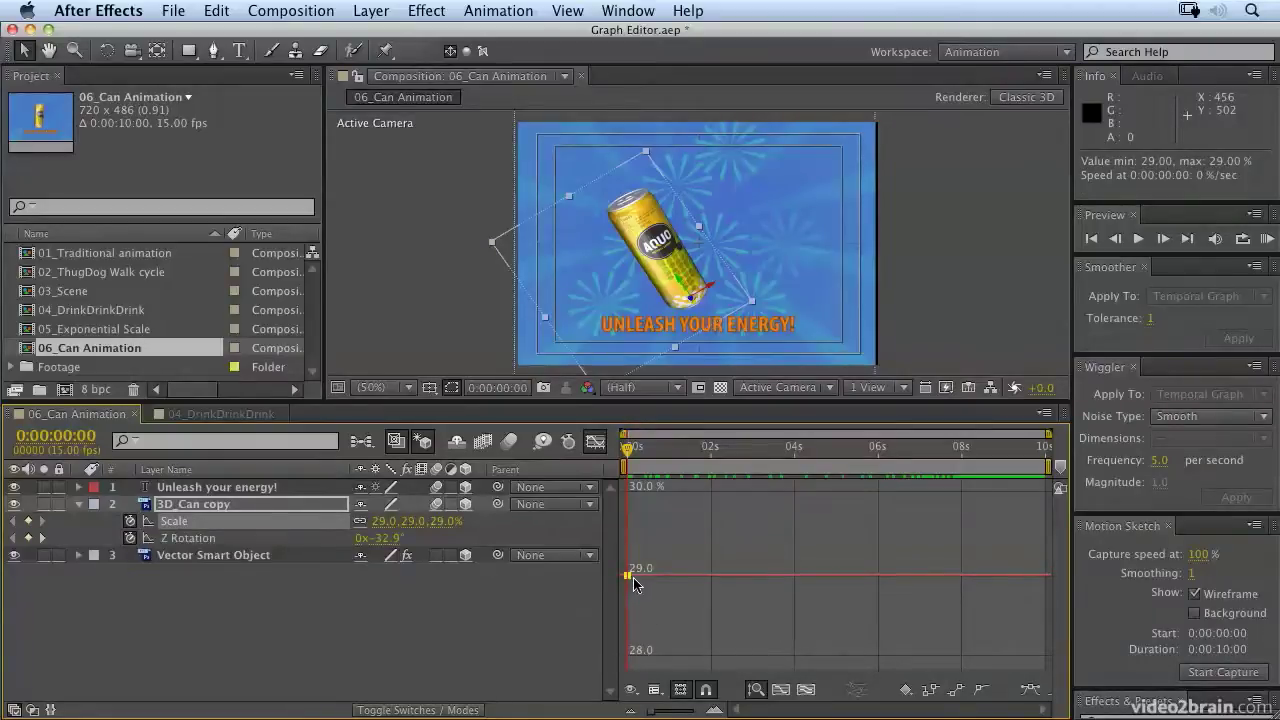
mouse_move(628, 578)
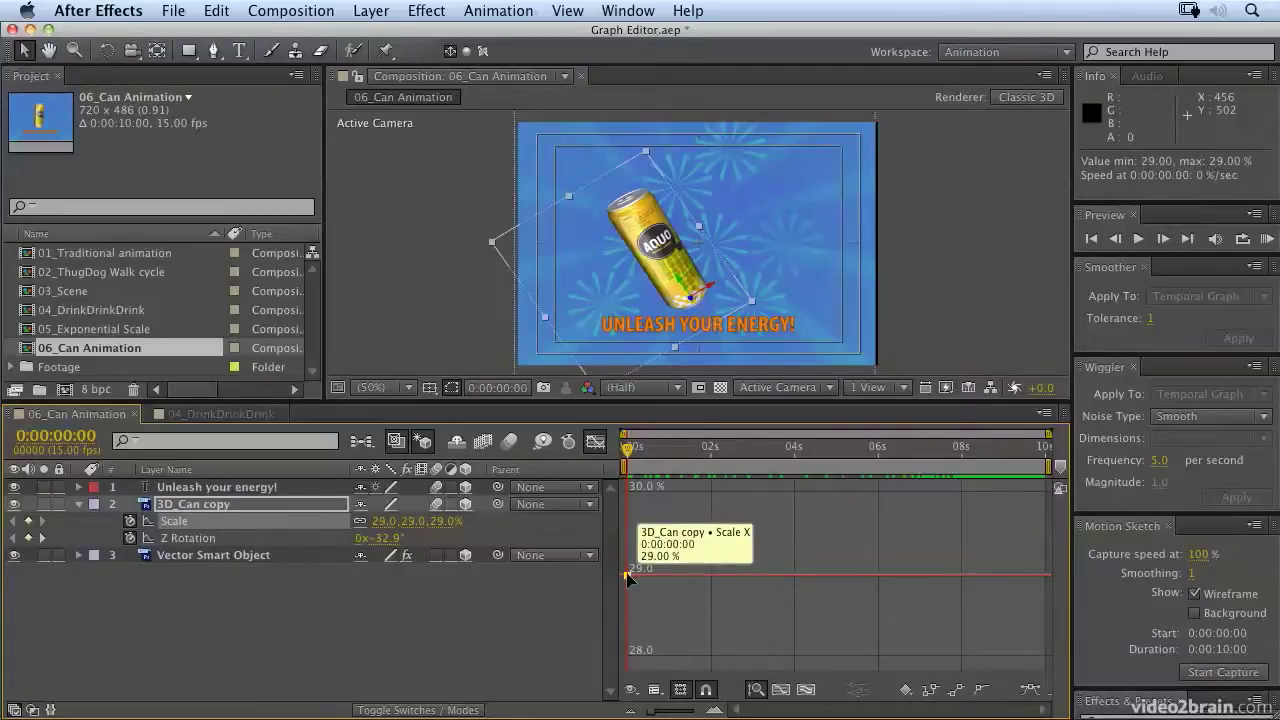
drag(631, 579, 877, 577)
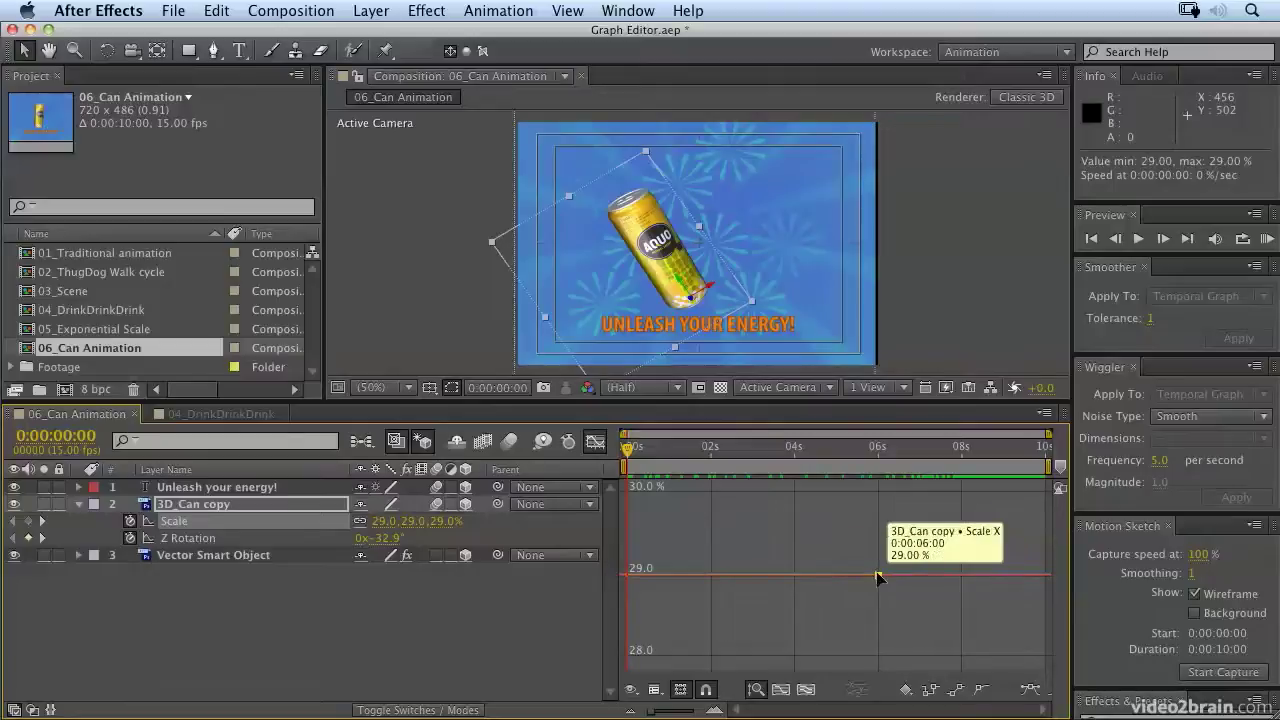
Step: Show the Scale and Z Rotation curves together, align the Scale keyframe with the last rotation keyframe at 08:00, and preview
shift+click(193, 540)
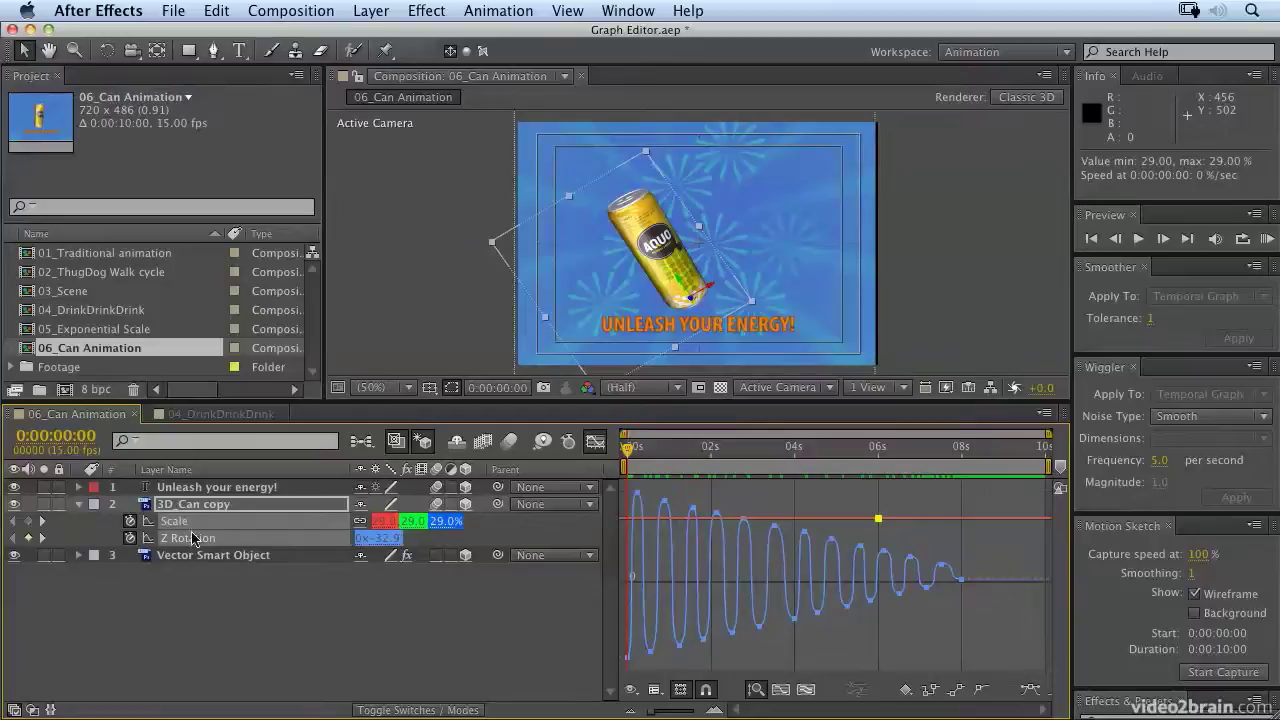
mouse_move(884, 521)
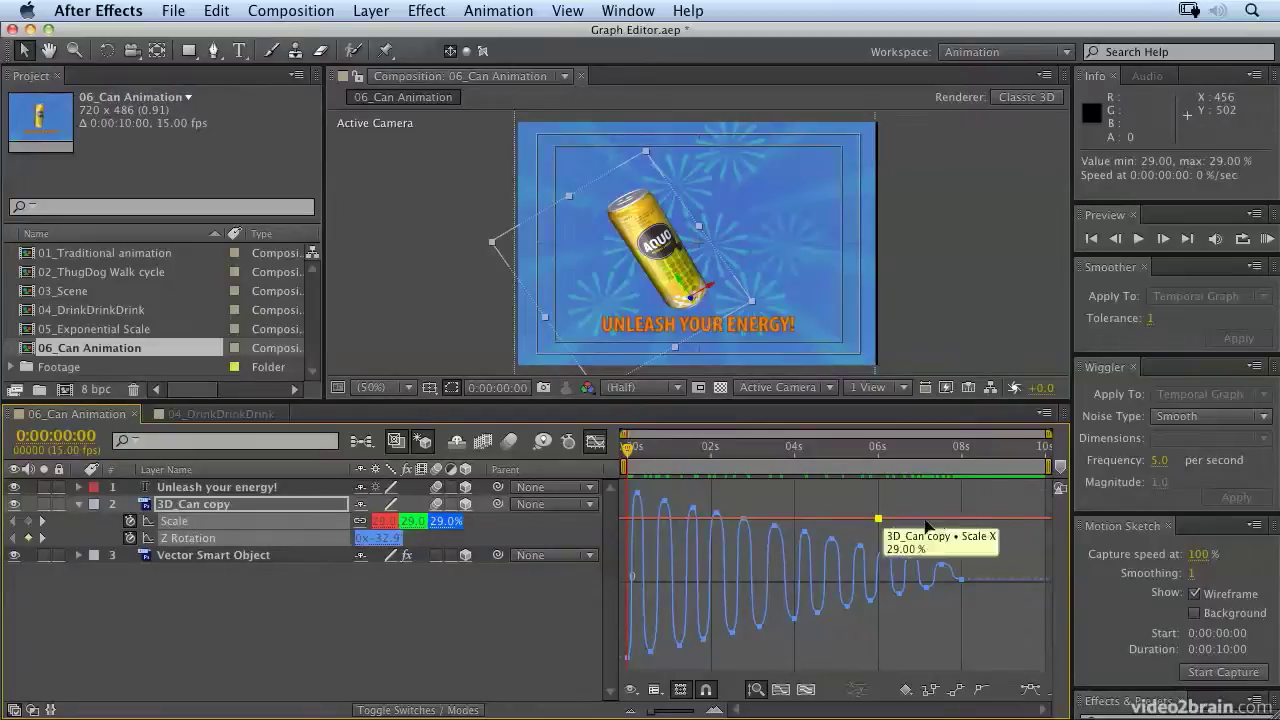
drag(884, 521, 960, 522)
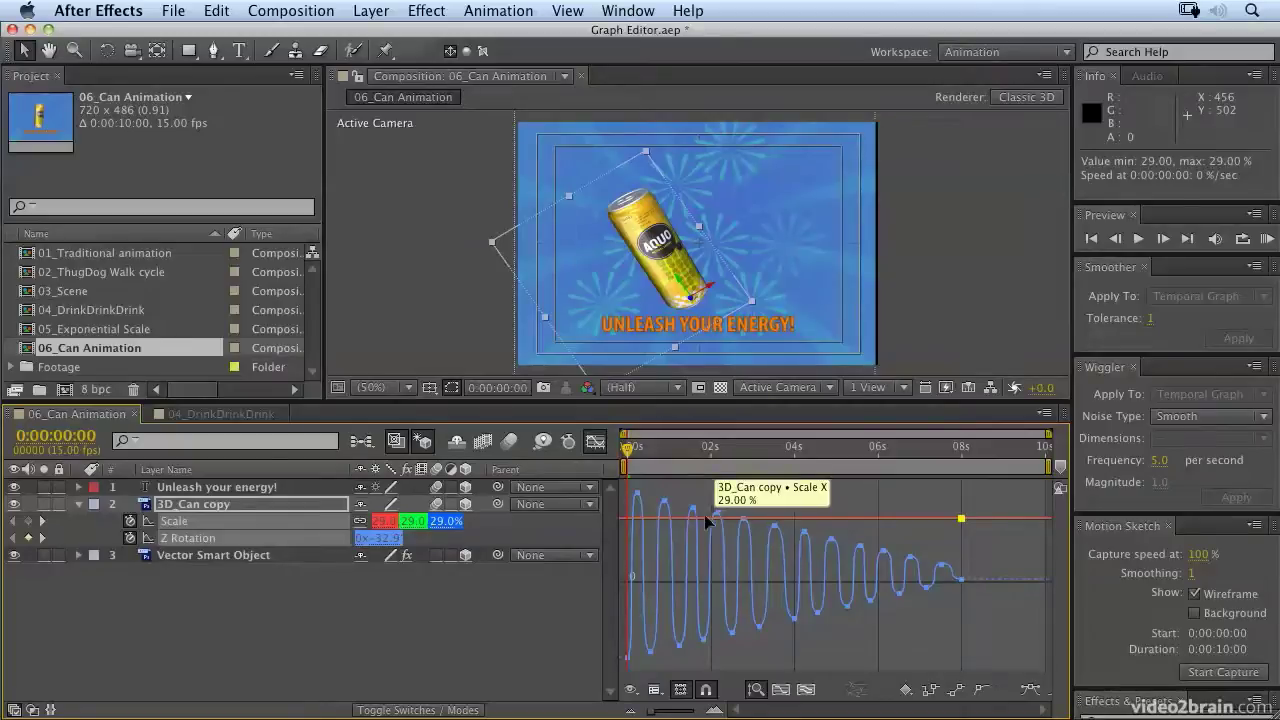
key(space)
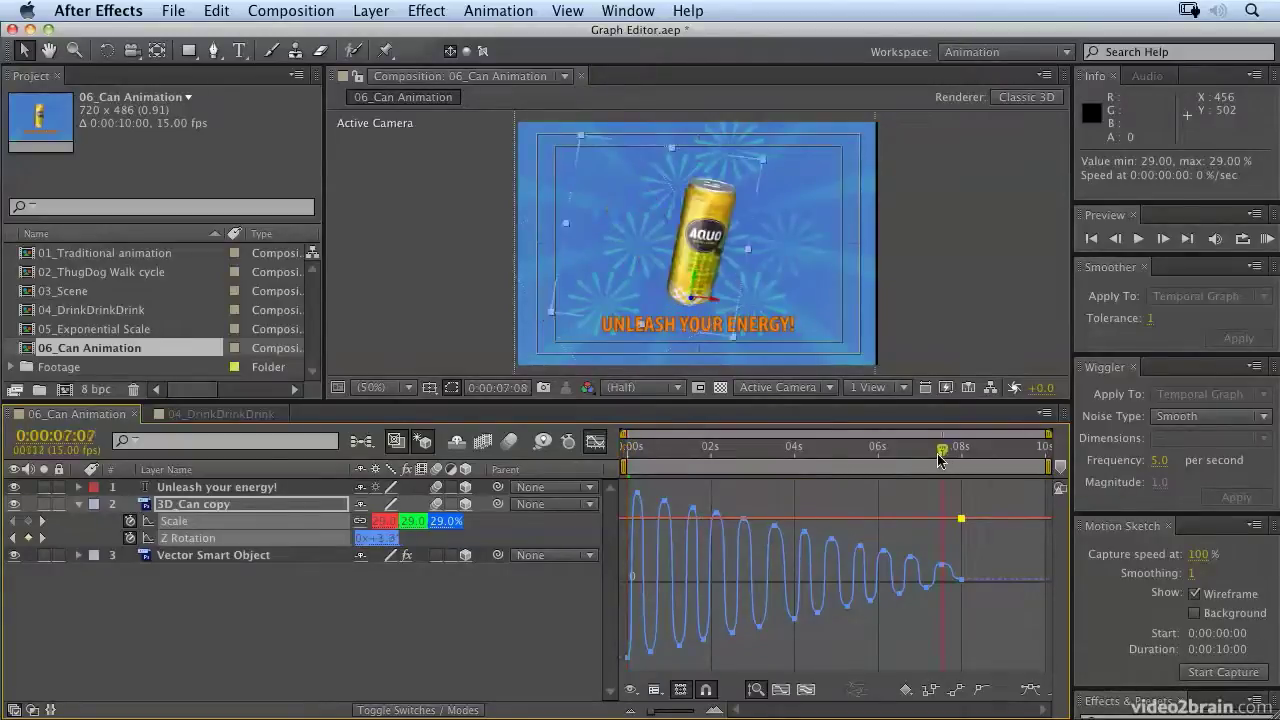
key(space)
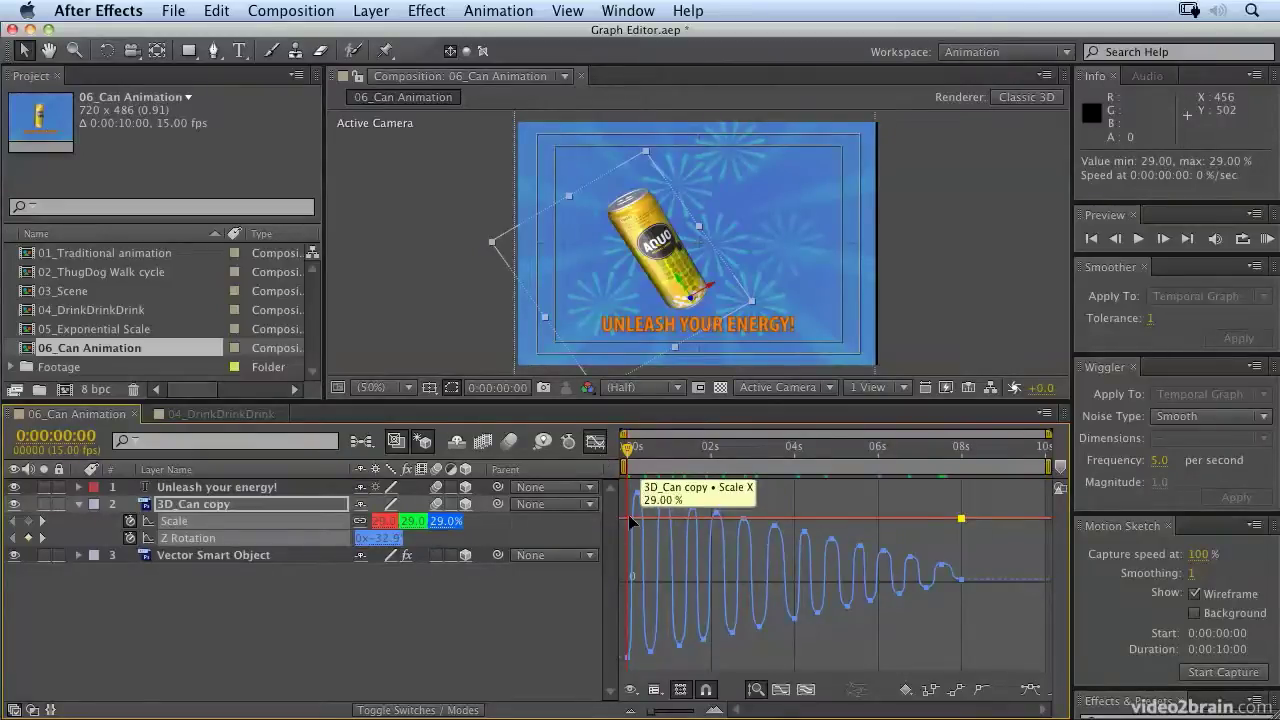
Step: Add a Scale keyframe at 0:00:00:00 with the Pen tool, lower it to 1.8%, and preview the can growing
click(213, 51)
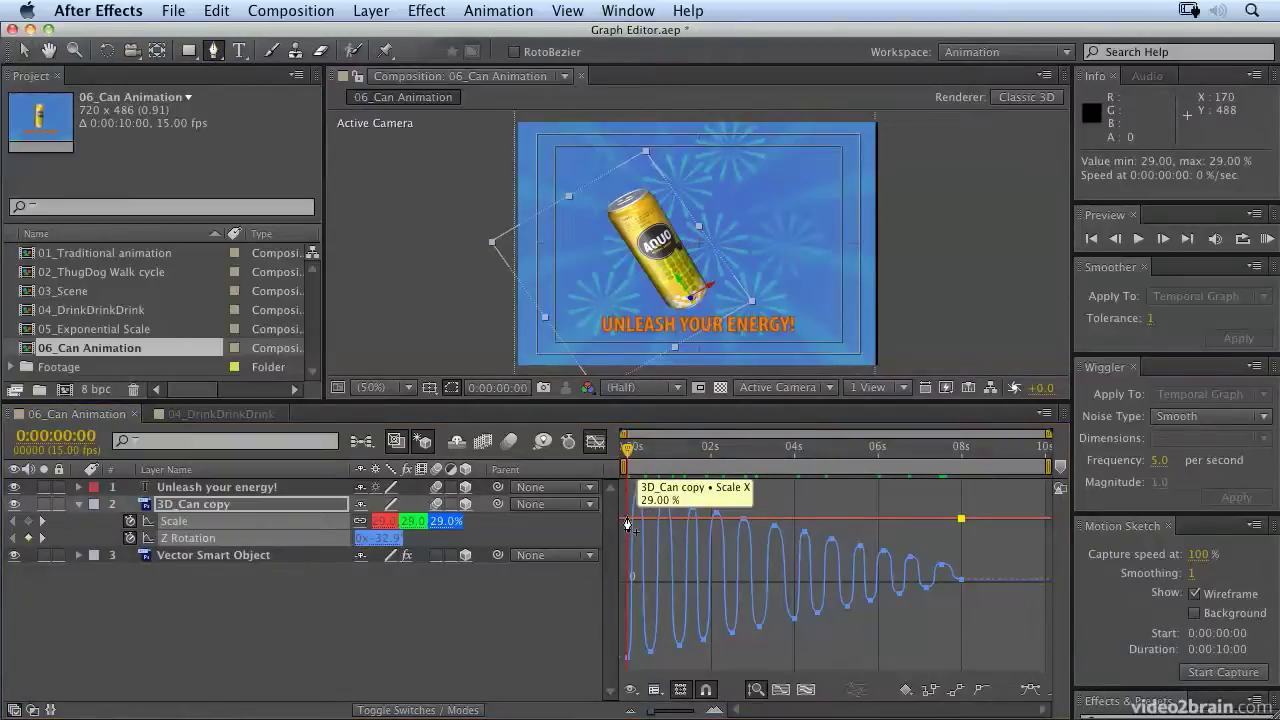
click(628, 522)
click(24, 51)
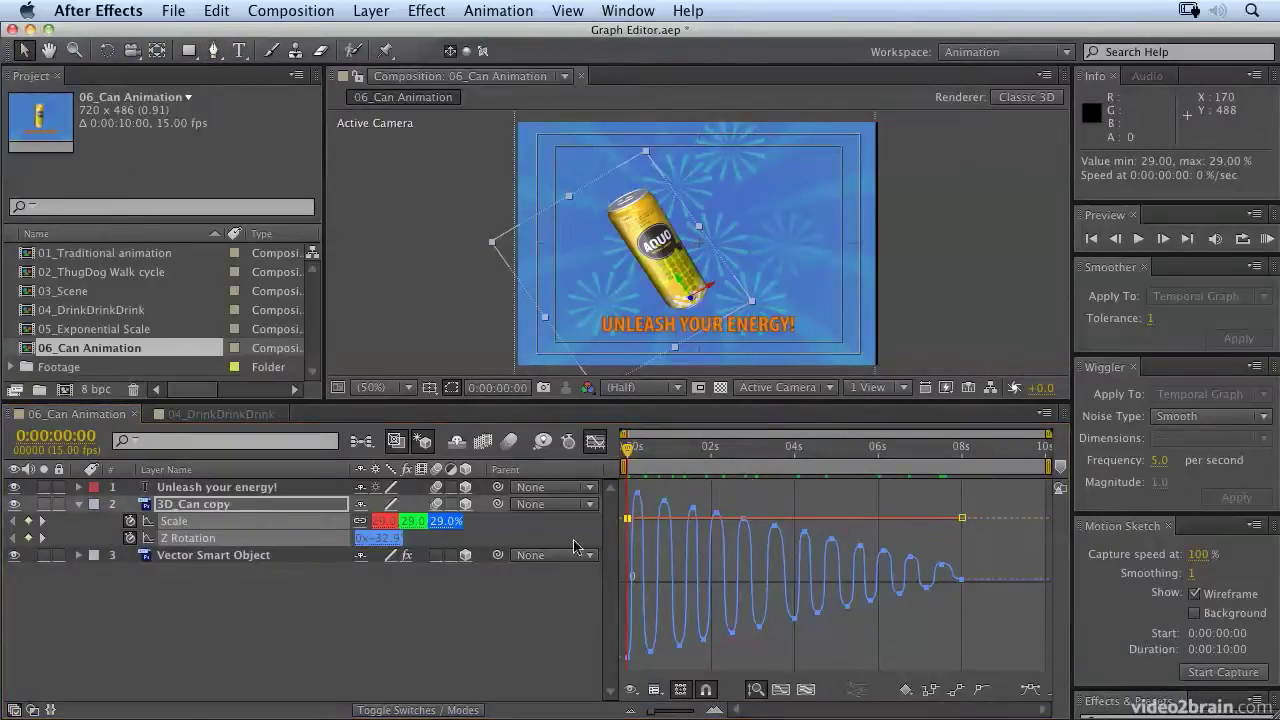
drag(628, 522, 626, 578)
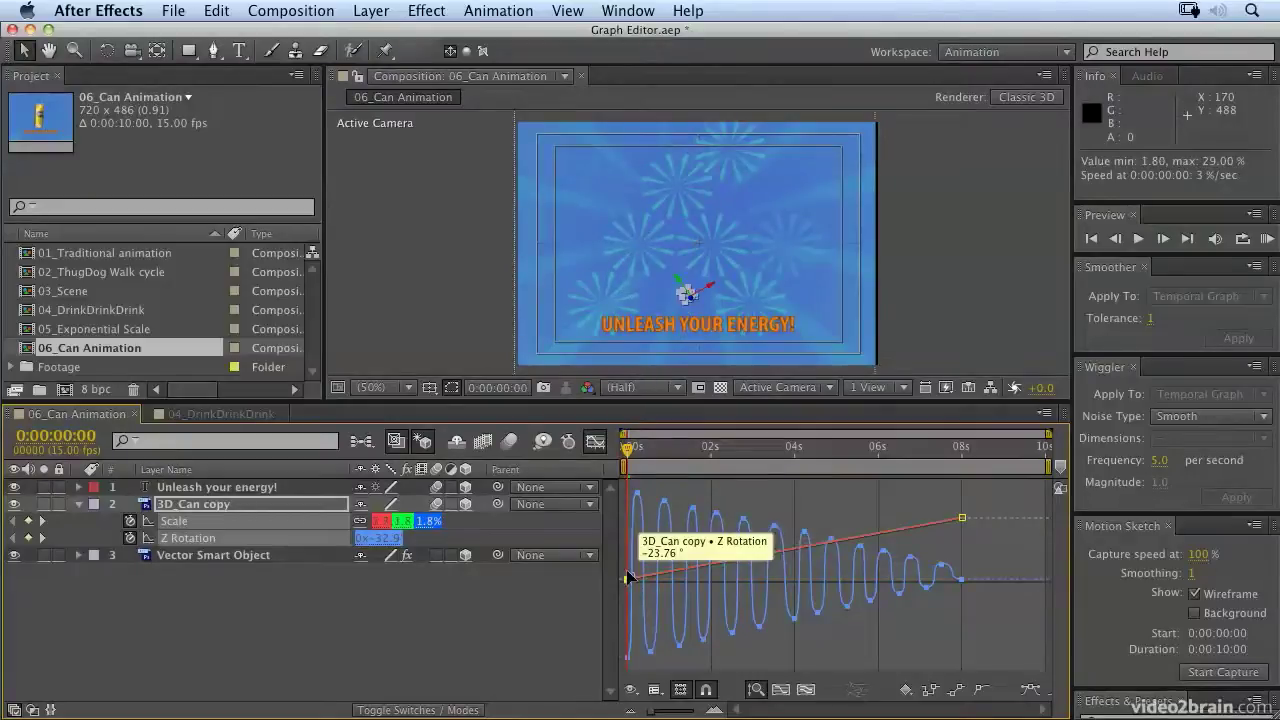
click(1268, 240)
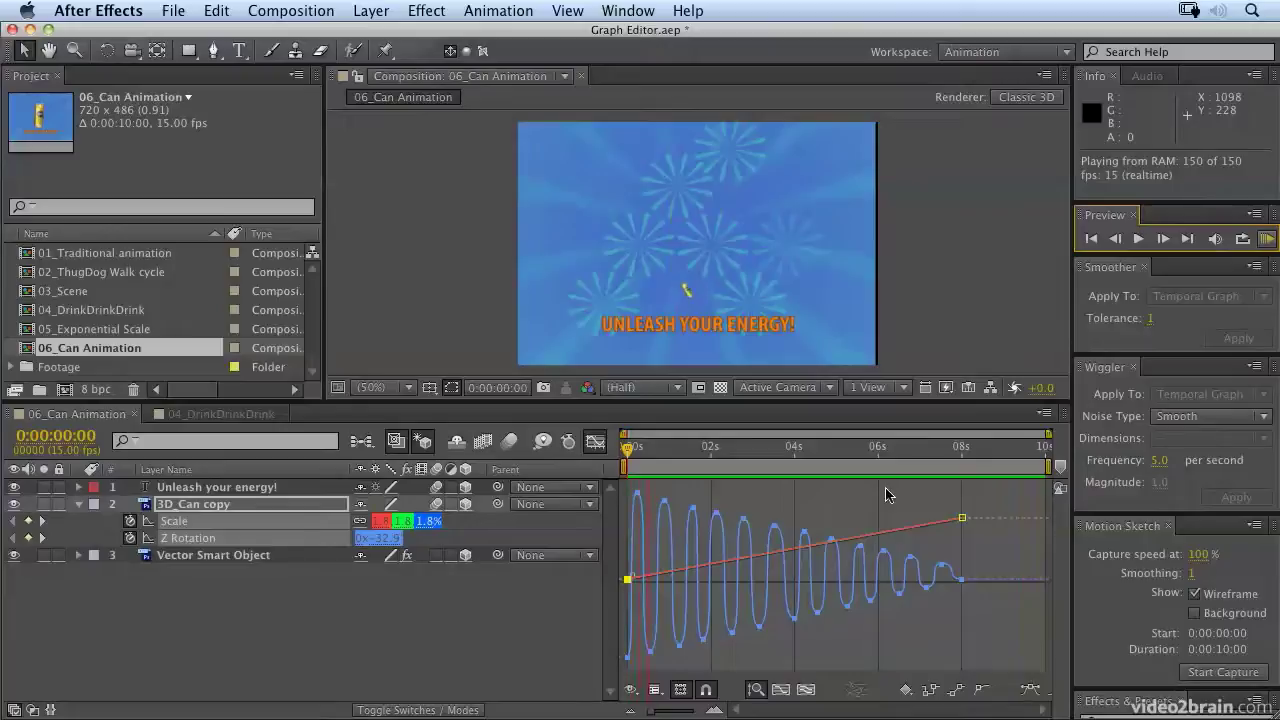
key(space)
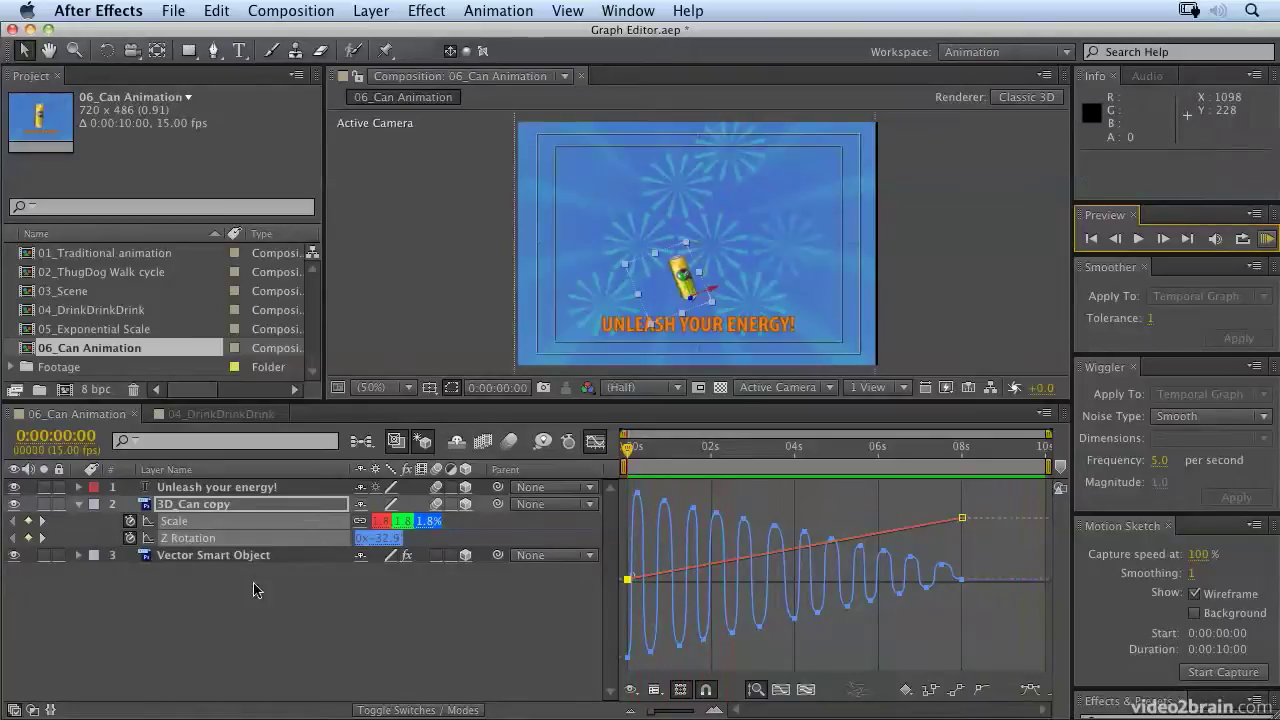
Step: Select all Z Rotation keyframes, shift their values down so the first one is -37.3°, and return to 0:00:00:00
click(190, 538)
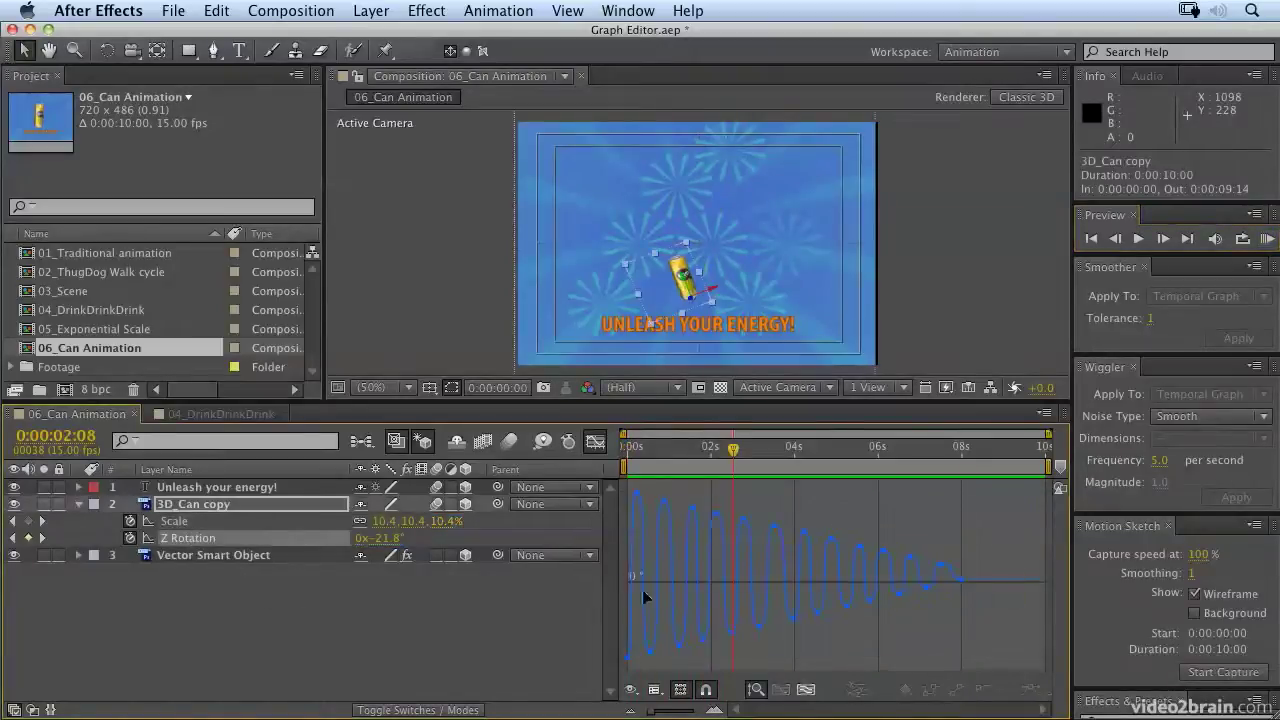
click(260, 541)
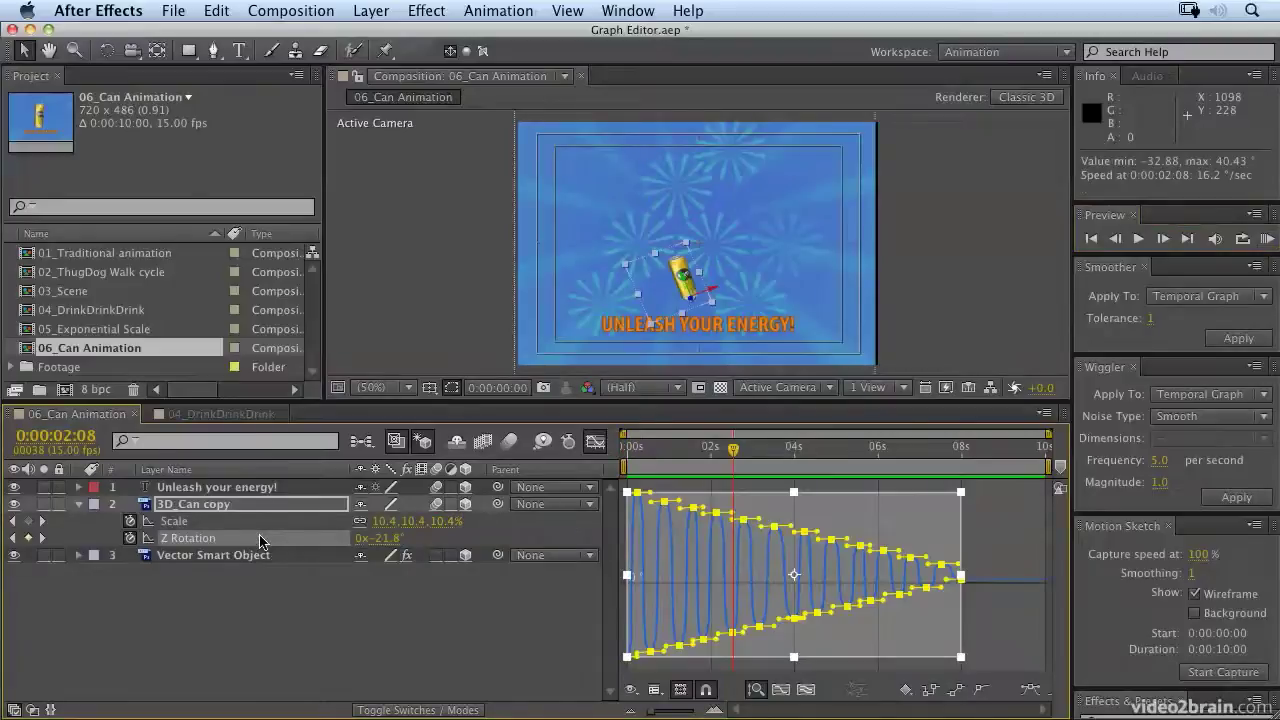
click(826, 568)
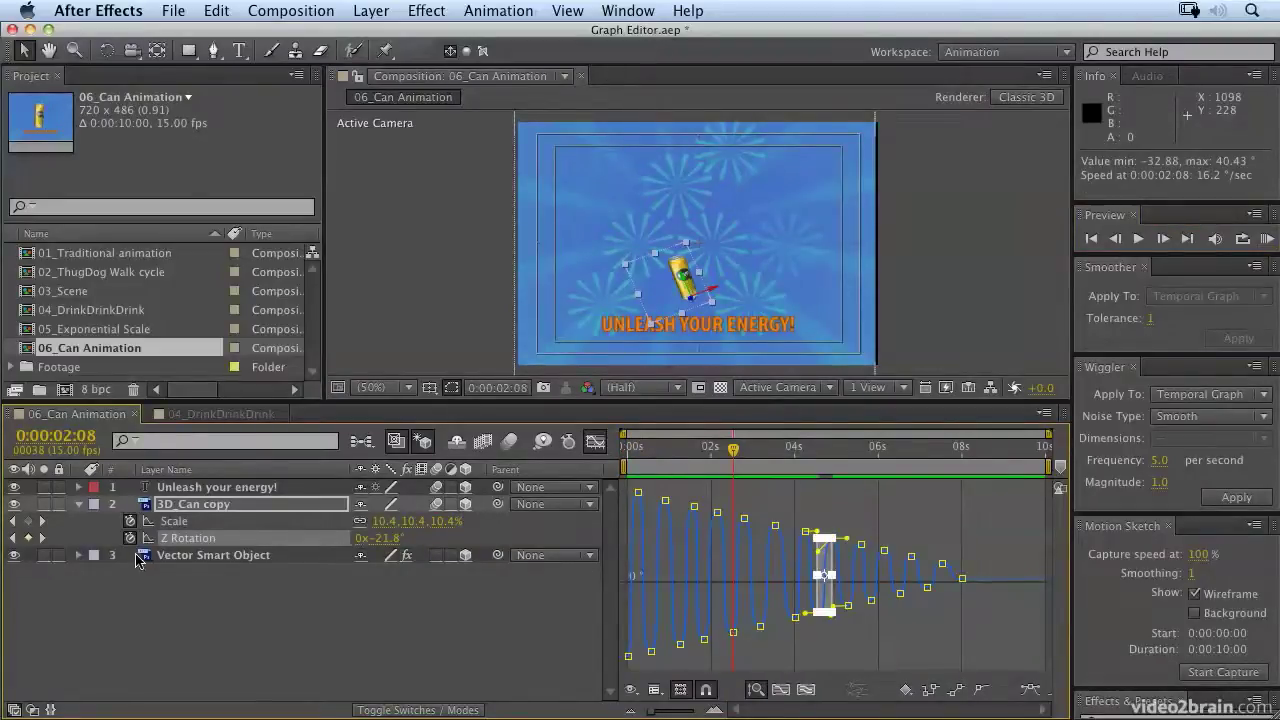
key(super+a)
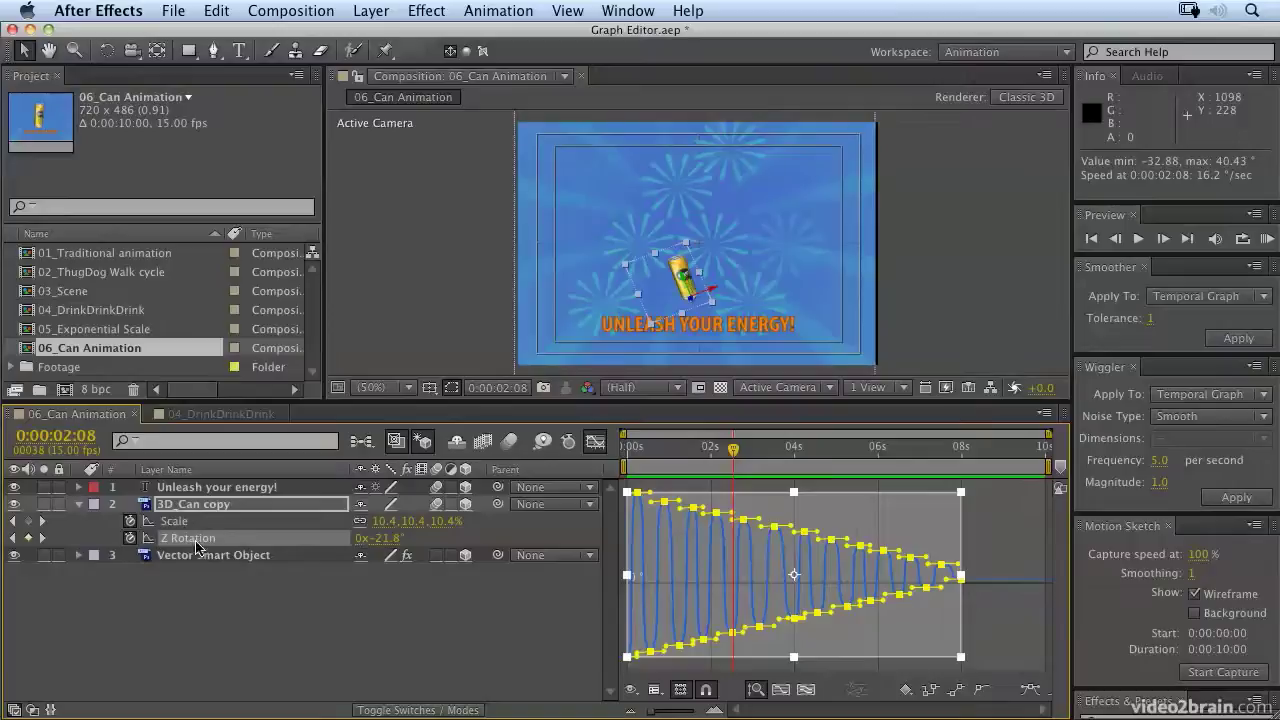
drag(839, 503, 840, 512)
click(660, 456)
drag(658, 456, 566, 456)
Step: Reveal Position on the 3D_Can copy layer, add a keyframe at 0:00:00:00, and show its curves together with Scale and Z Rotation
click(196, 507)
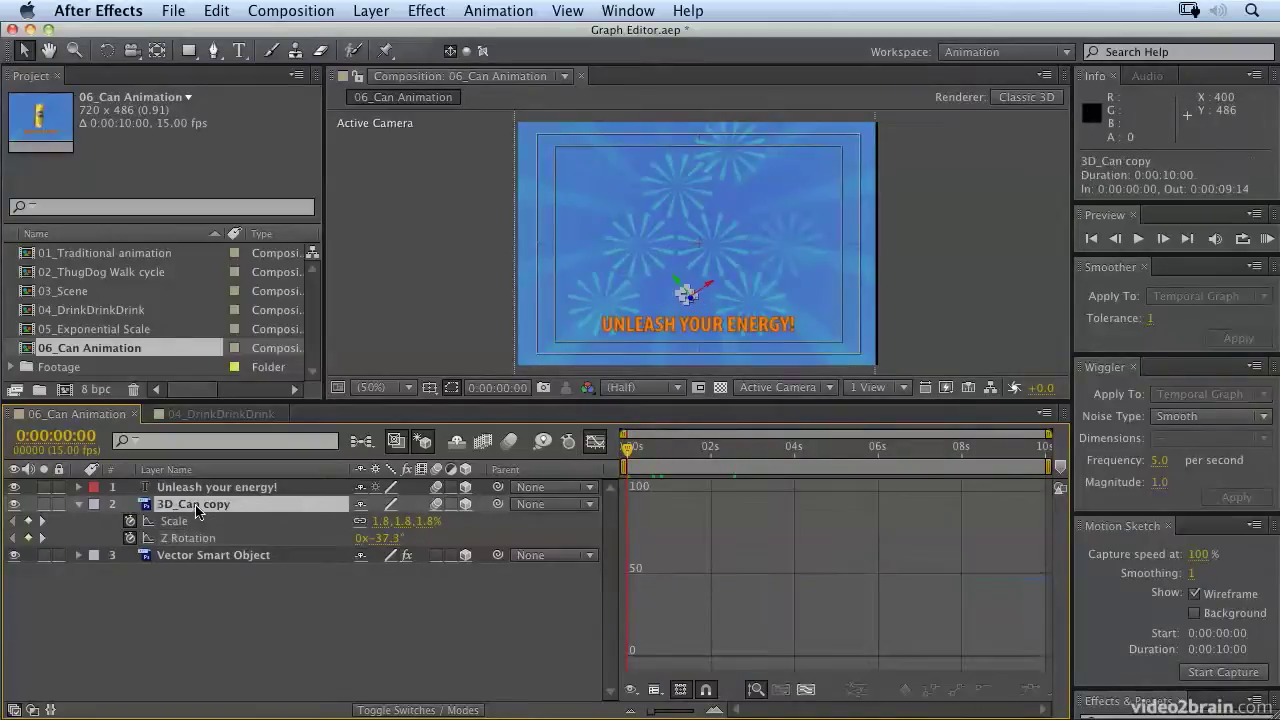
key(shift+p)
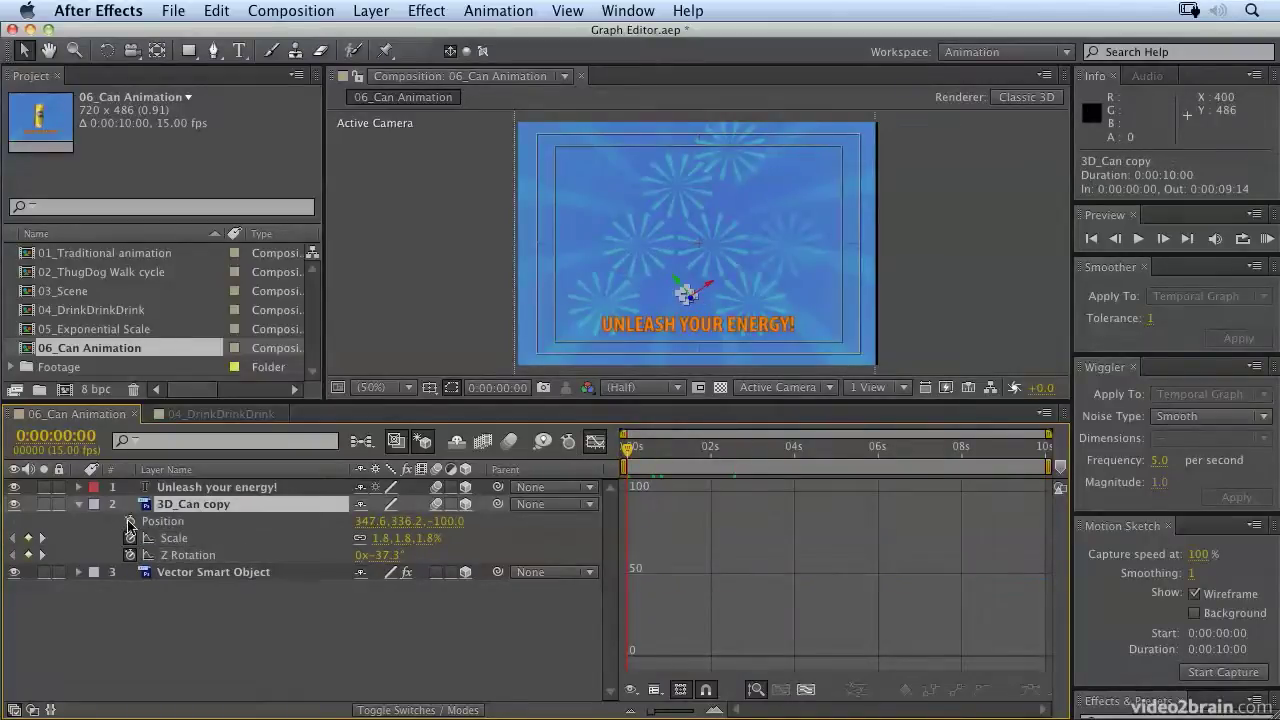
click(130, 521)
shift+click(182, 540)
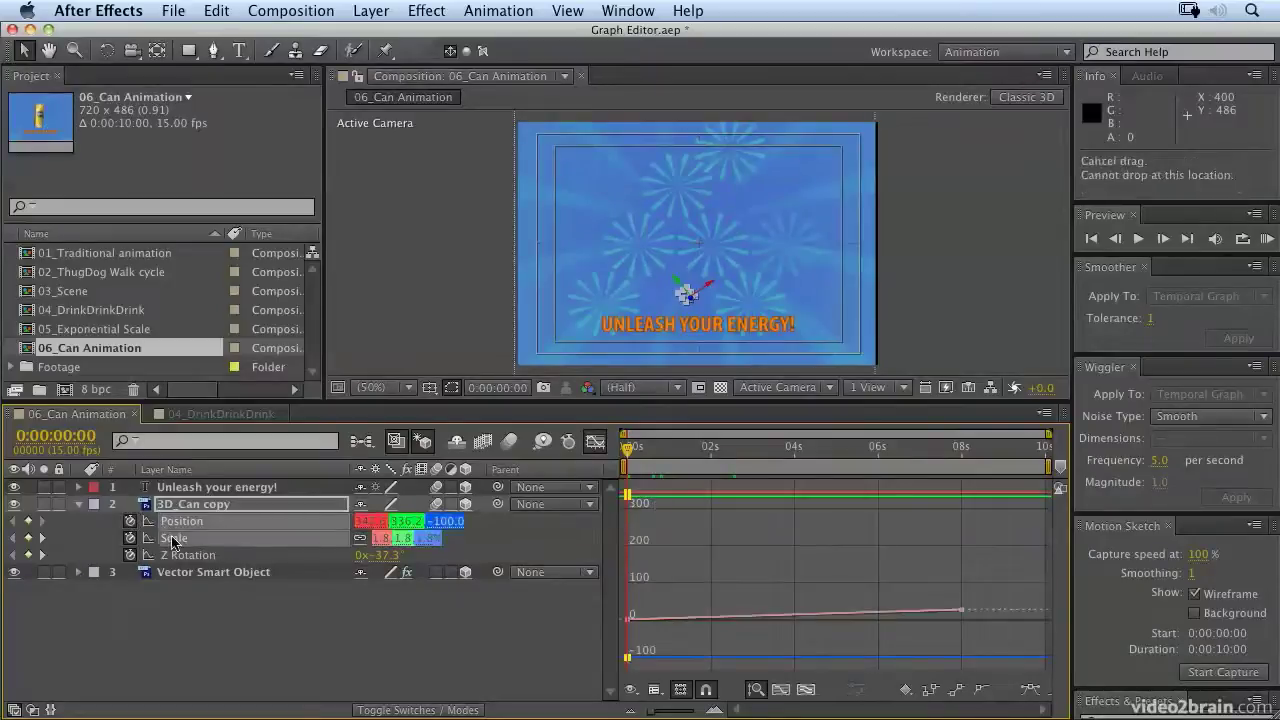
shift+click(188, 556)
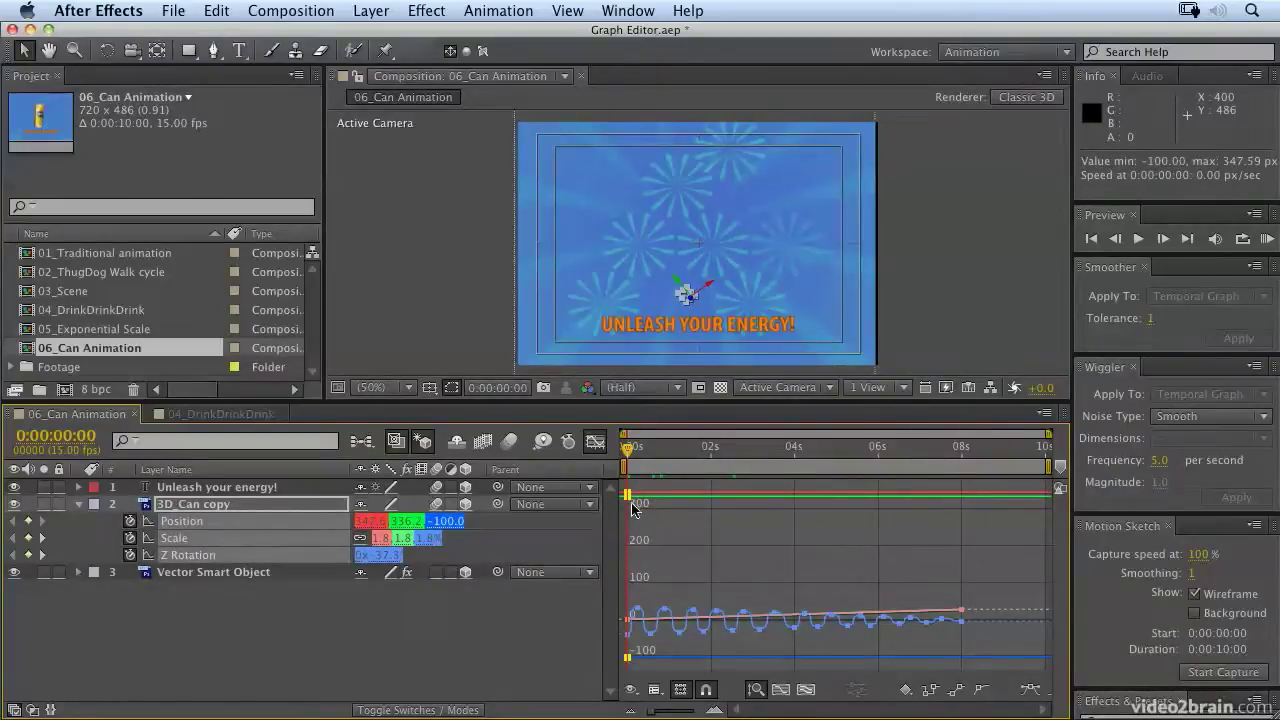
Step: Move the can's Position keyframe to 0:00:08:00, in line with the last Scale and Z Rotation keyframes, and return to 0:00:00:00
drag(628, 447, 960, 449)
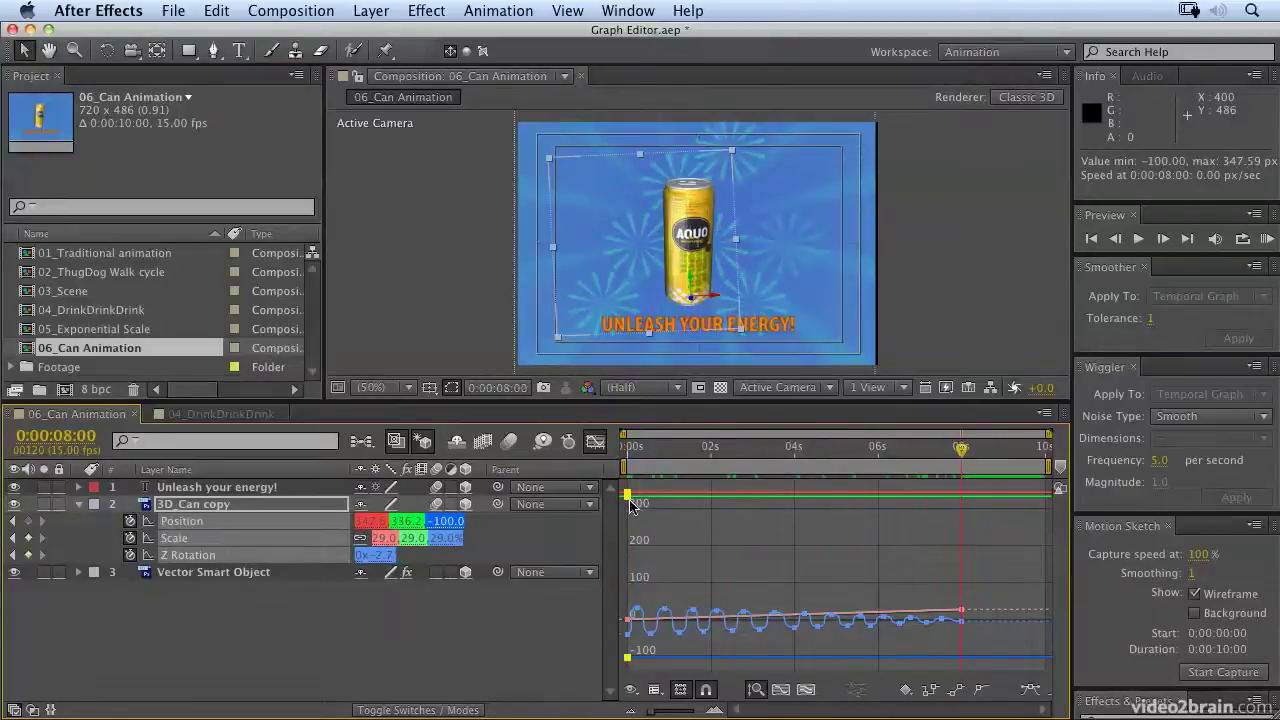
mouse_move(631, 500)
drag(631, 500, 957, 506)
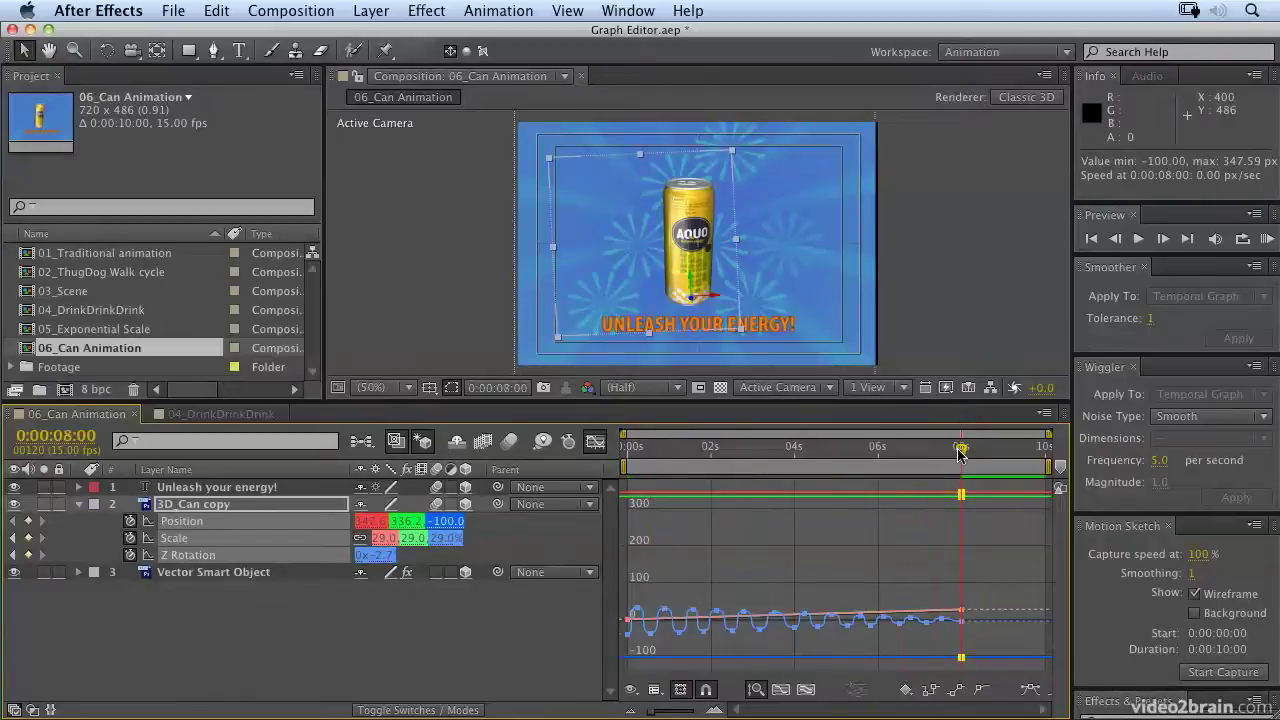
drag(957, 452, 628, 450)
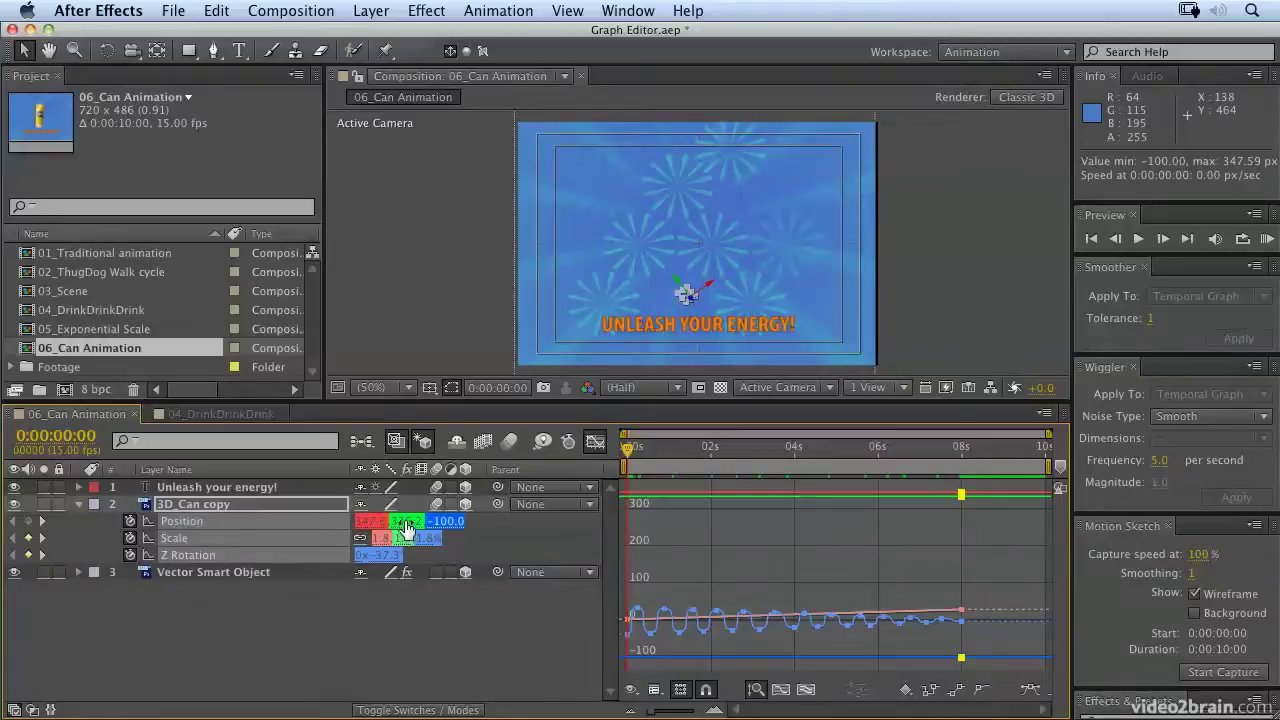
Step: Show only the Position curves, set the can's Y Position to 201.2 at 0:00:00:00, and run a RAM preview
key(super+z)
key(super+z)
click(295, 520)
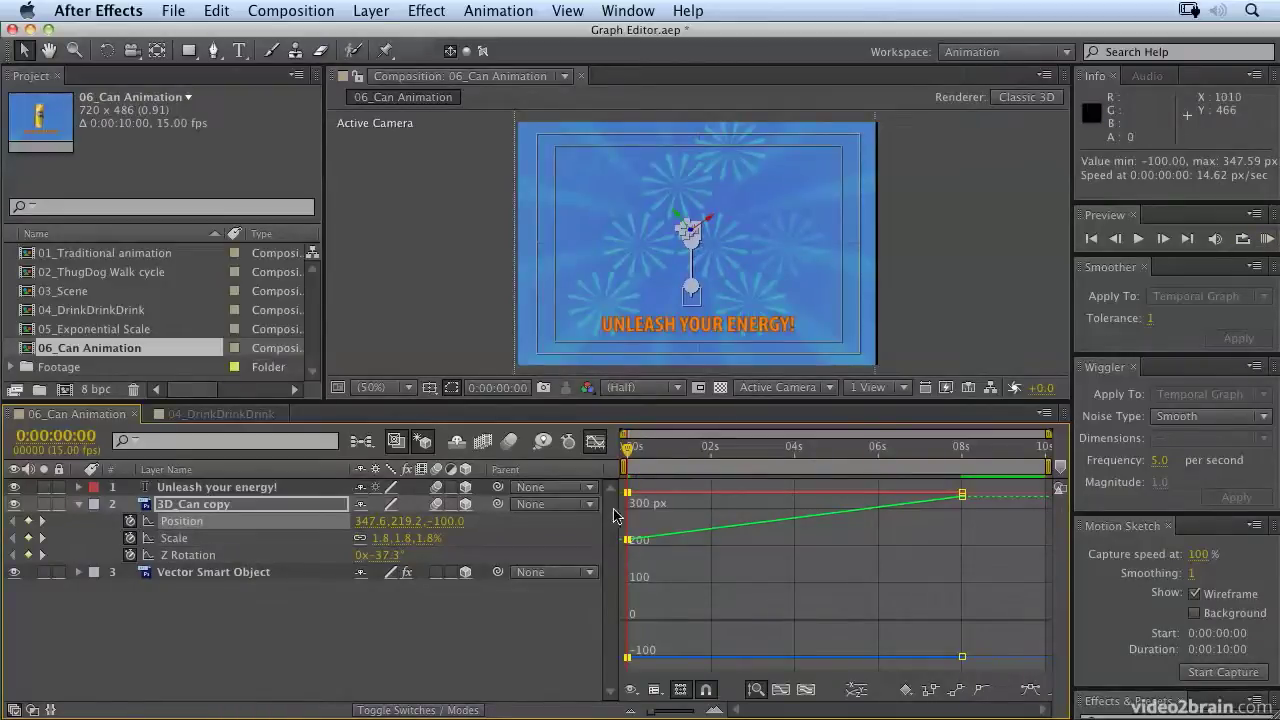
mouse_move(630, 500)
drag(408, 521, 409, 491)
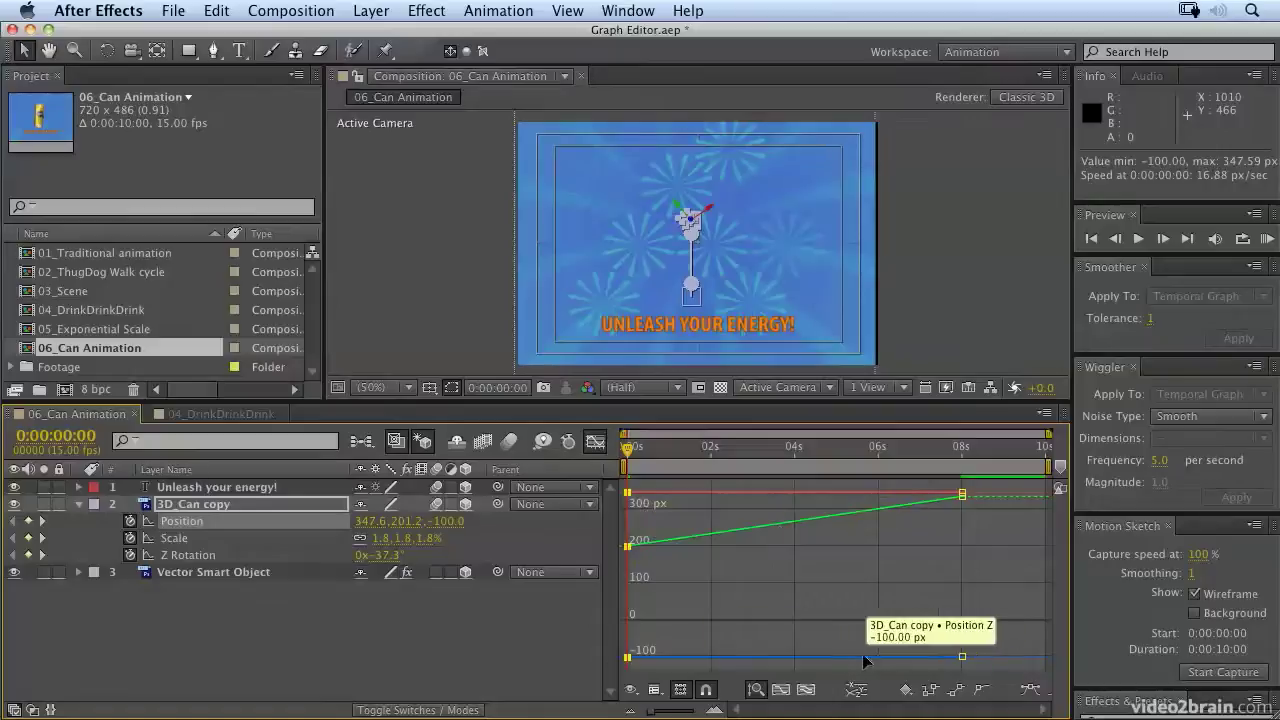
click(1267, 239)
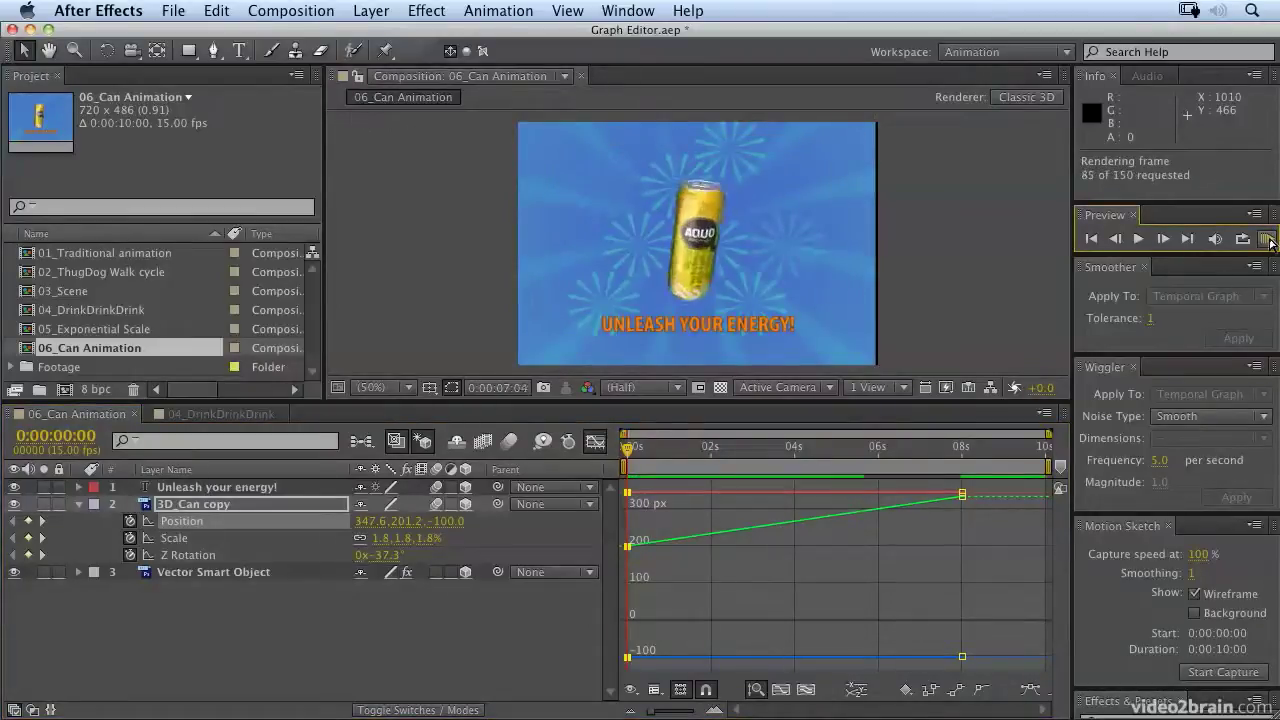